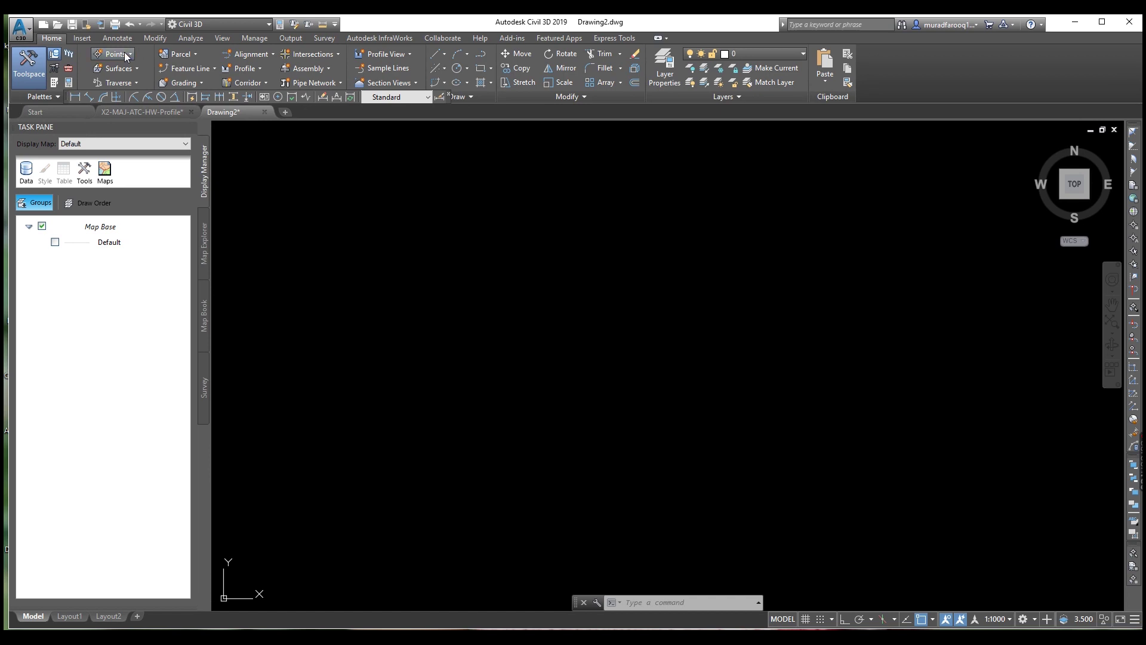
# Open the point creation tools and start a point import
pyautogui.click(124, 54)
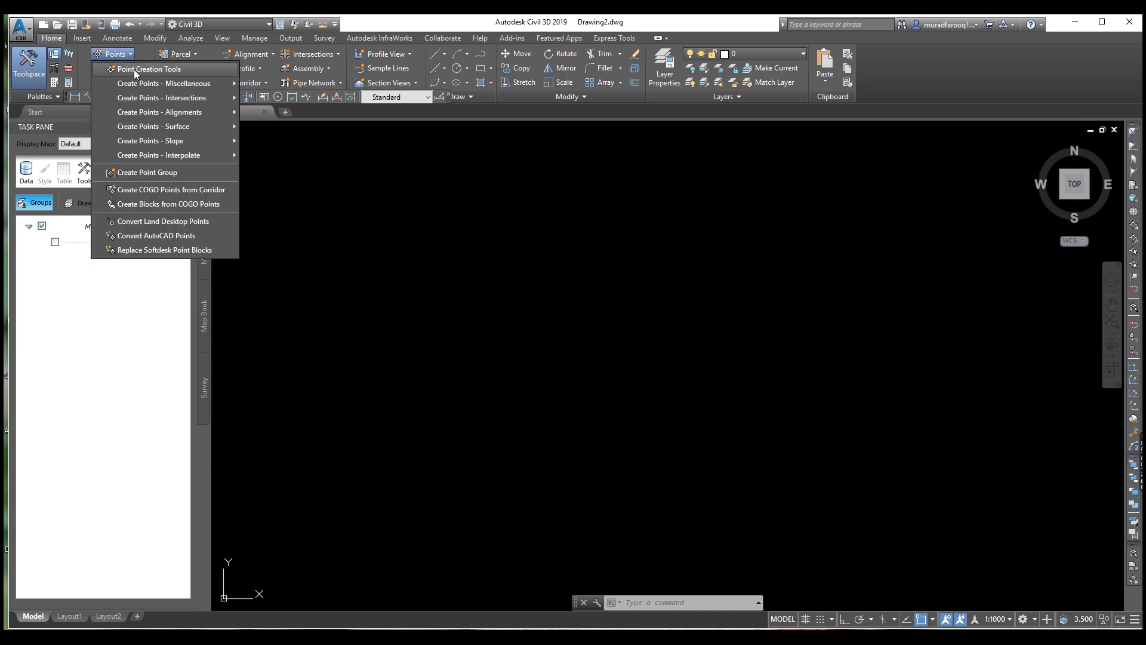
pyautogui.click(133, 69)
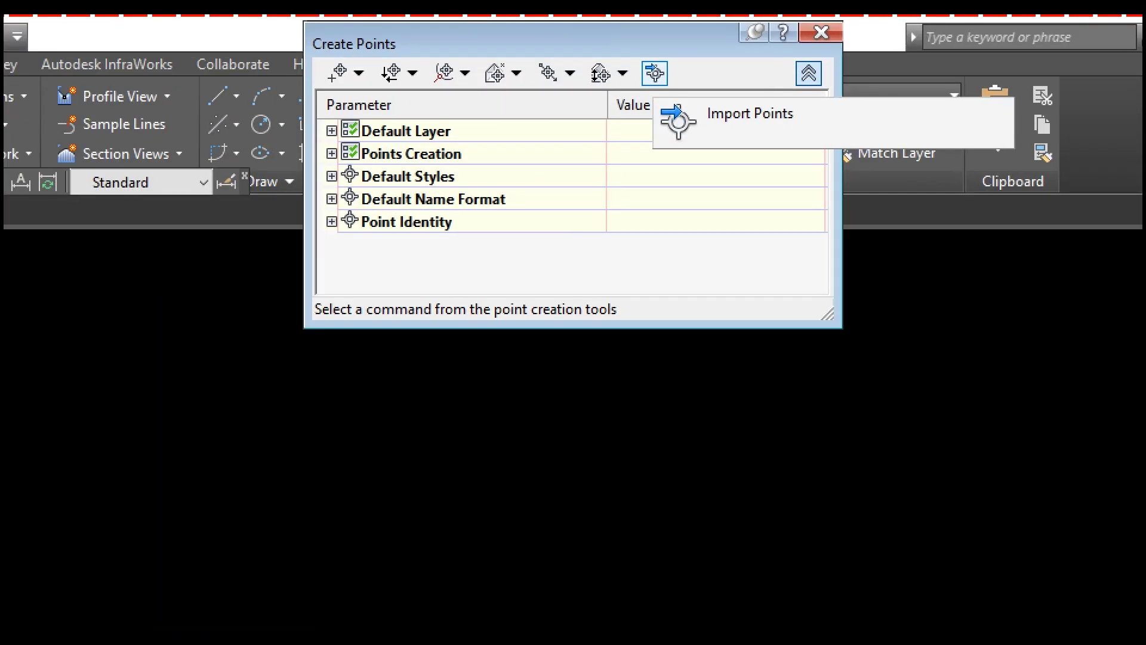
pyautogui.moveTo(630, 32)
pyautogui.mouseDown()
pyautogui.moveTo(605, 78)
pyautogui.moveTo(629, 126)
pyautogui.moveTo(649, 123)
pyautogui.moveTo(669, 60)
pyautogui.mouseUp()
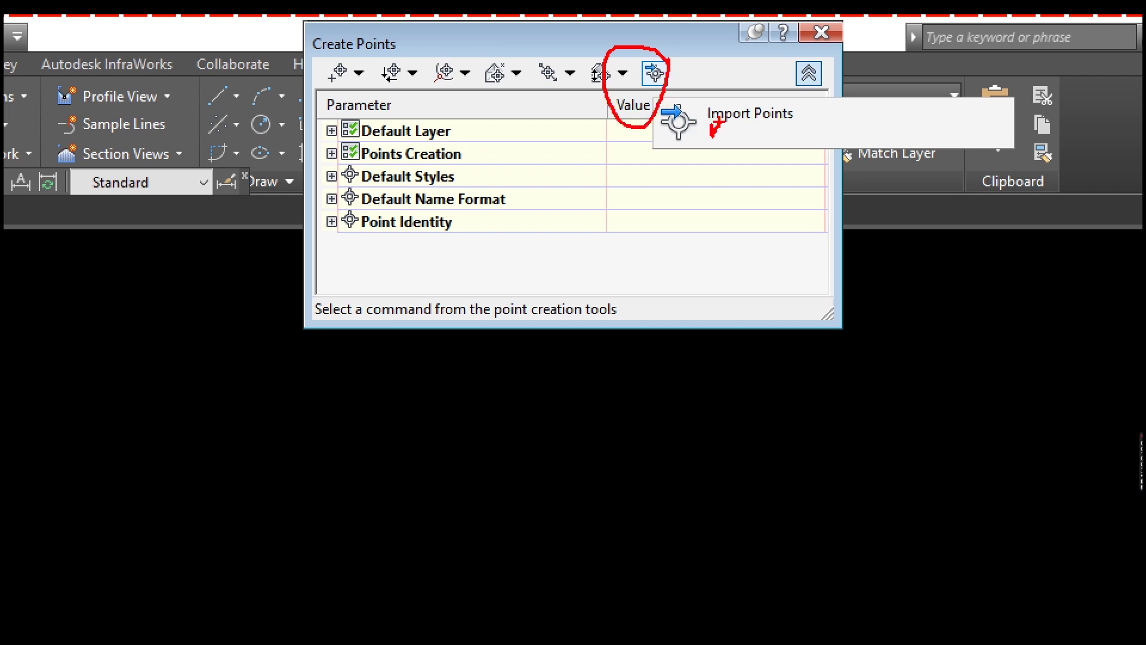
pyautogui.press('Escape')
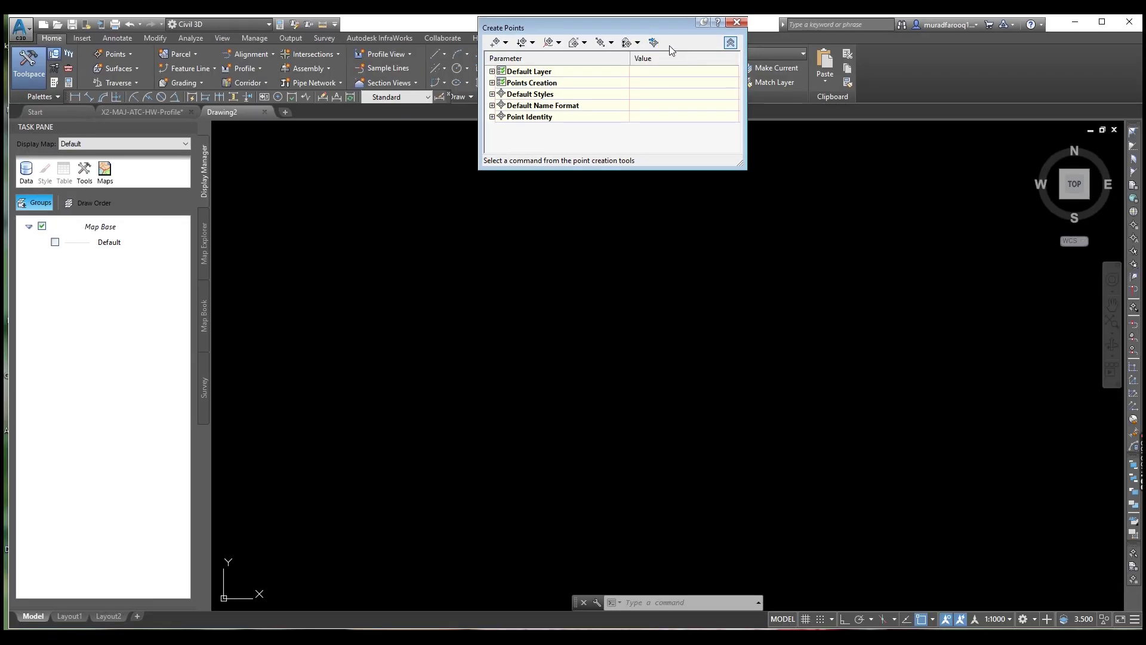
pyautogui.click(653, 42)
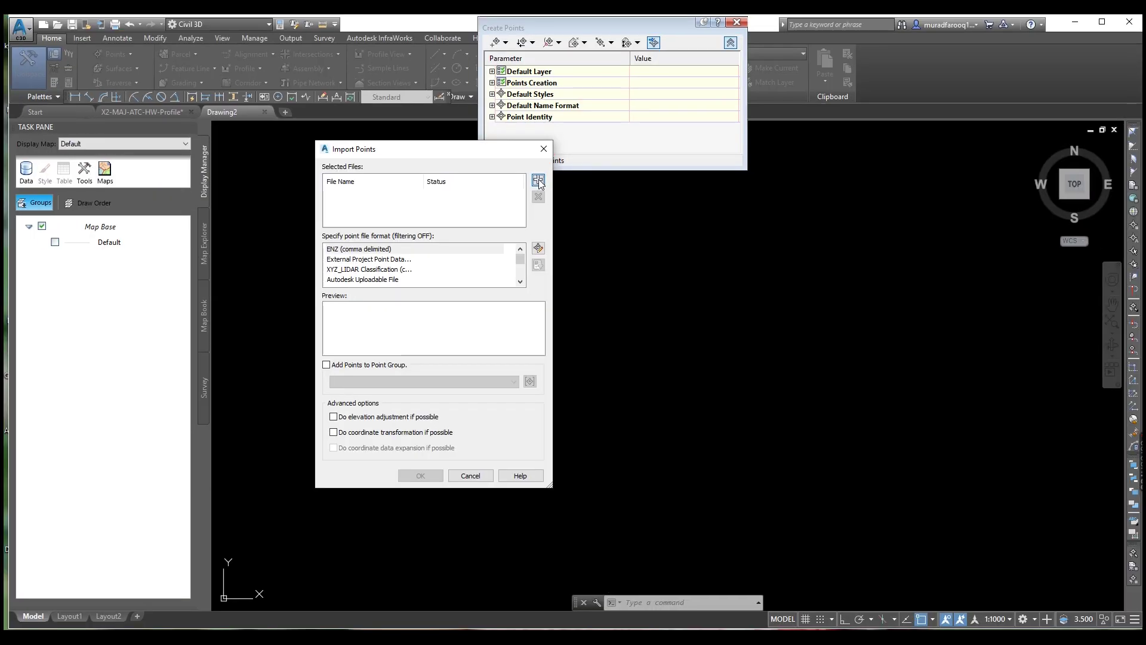
# Add New Data.txt from the Desktop as the source file, with the file type set to All Files
pyautogui.click(538, 181)
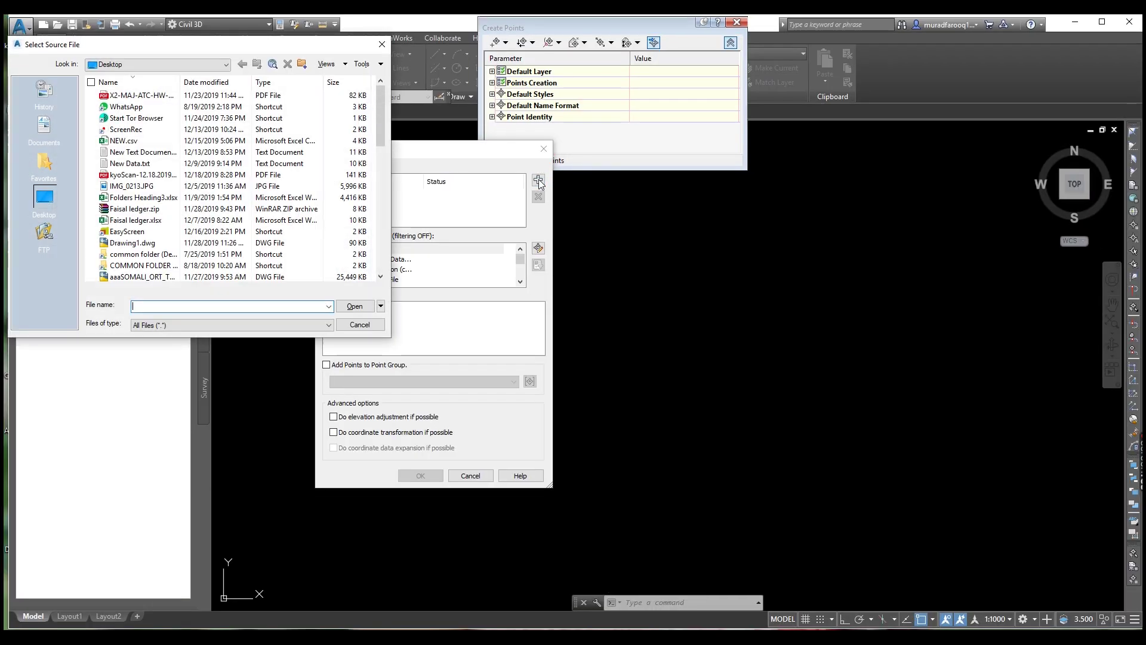
pyautogui.click(164, 169)
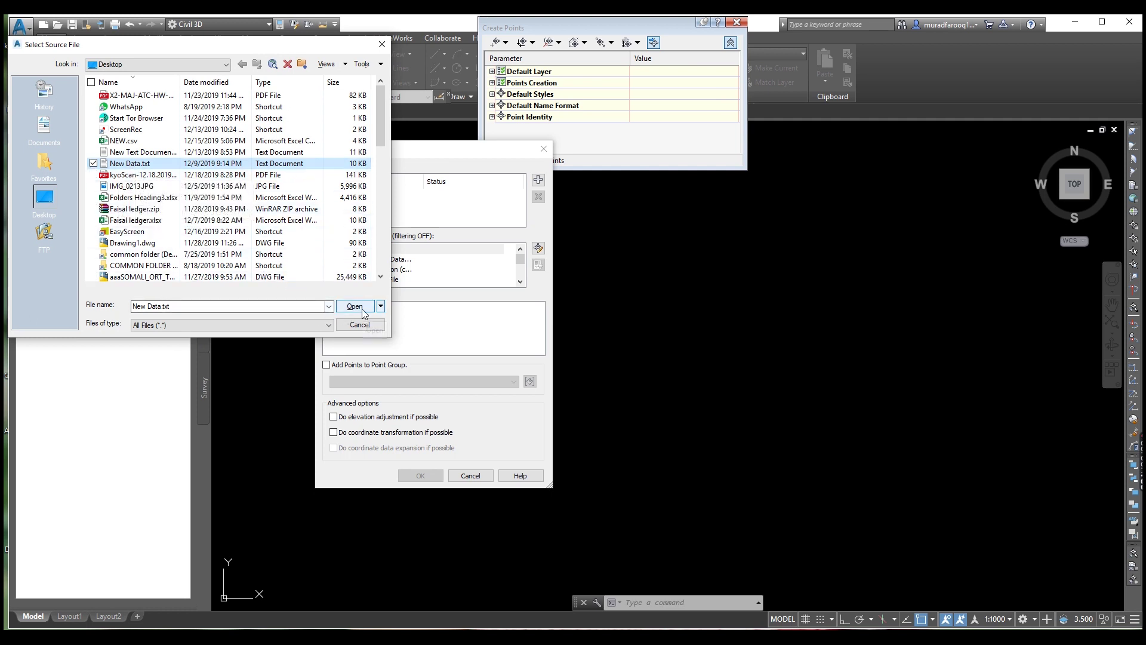
pyautogui.click(329, 325)
pyautogui.click(330, 326)
pyautogui.click(329, 325)
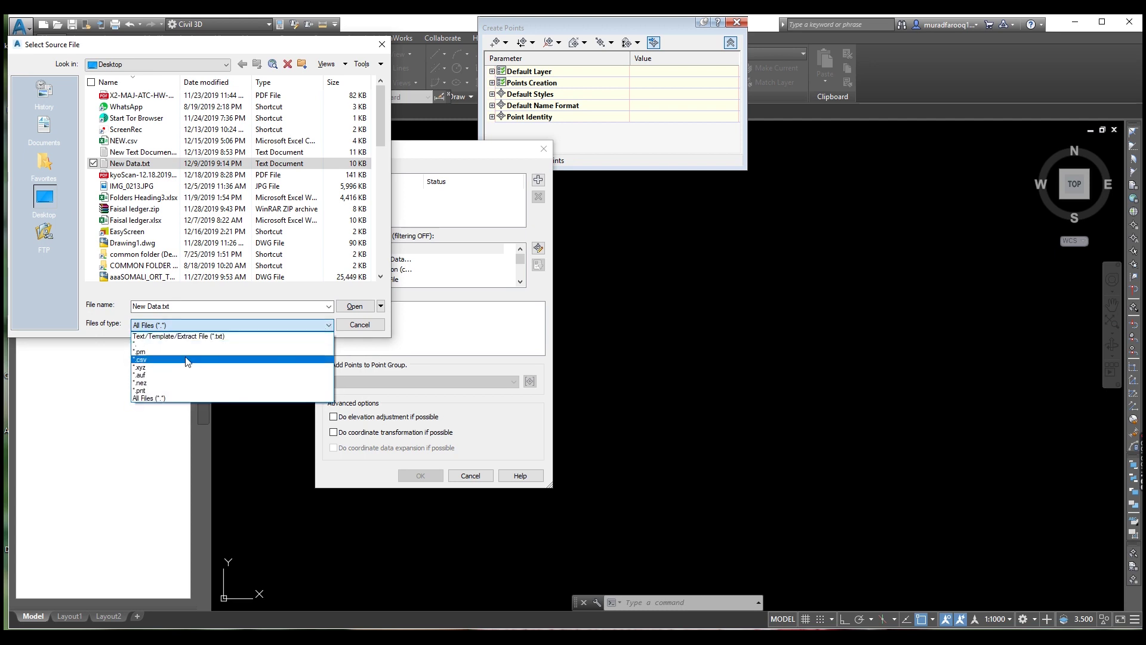
pyautogui.click(185, 400)
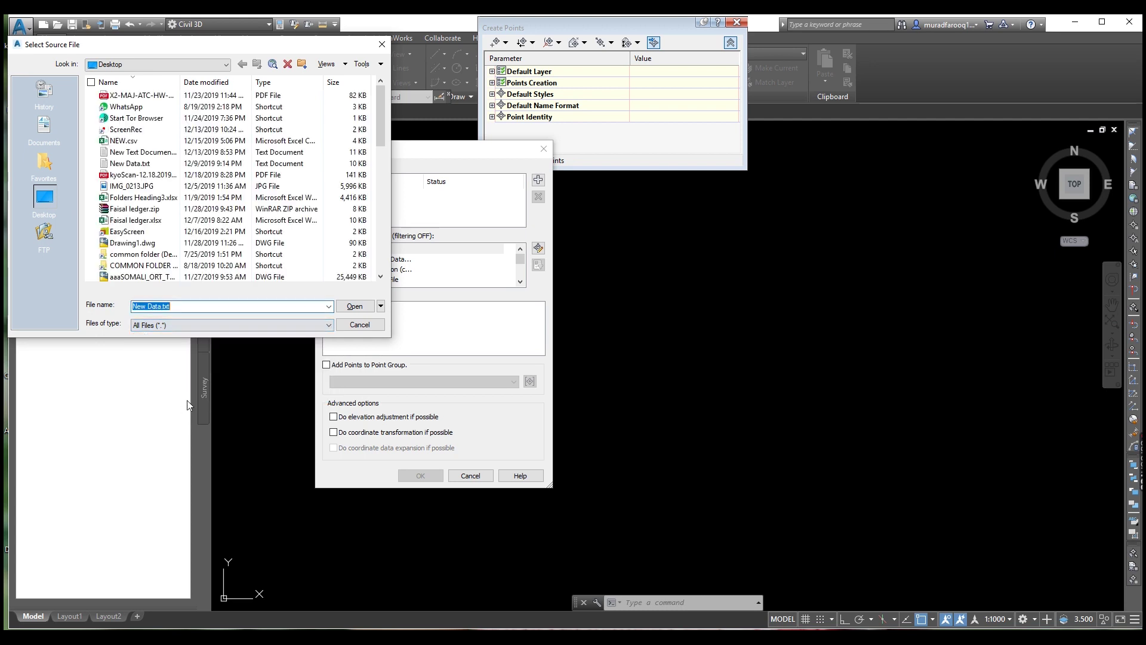
pyautogui.click(144, 165)
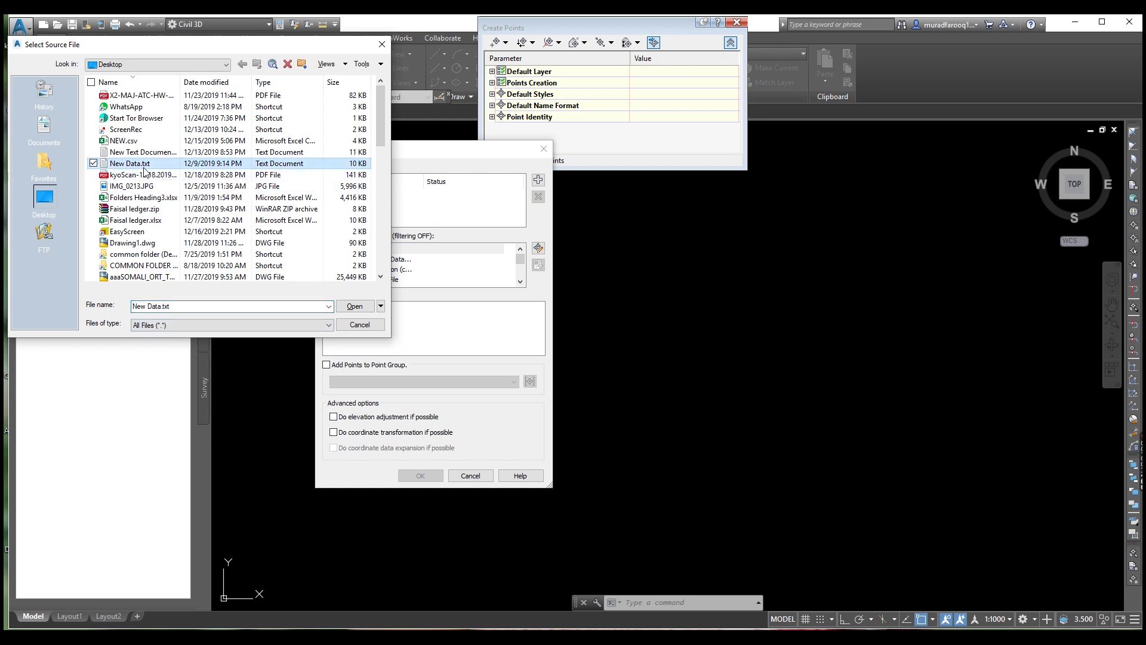
pyautogui.click(355, 307)
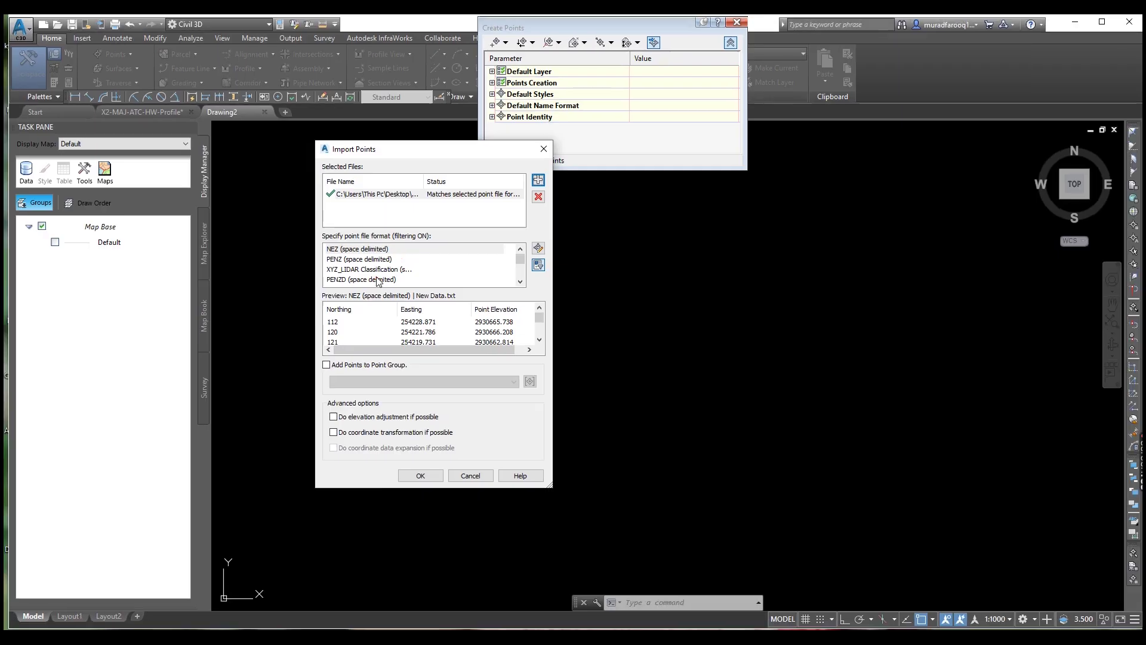
# Set the point file format to PENZ (space delimited) and assign the points to a new point group named EG
pyautogui.click(356, 261)
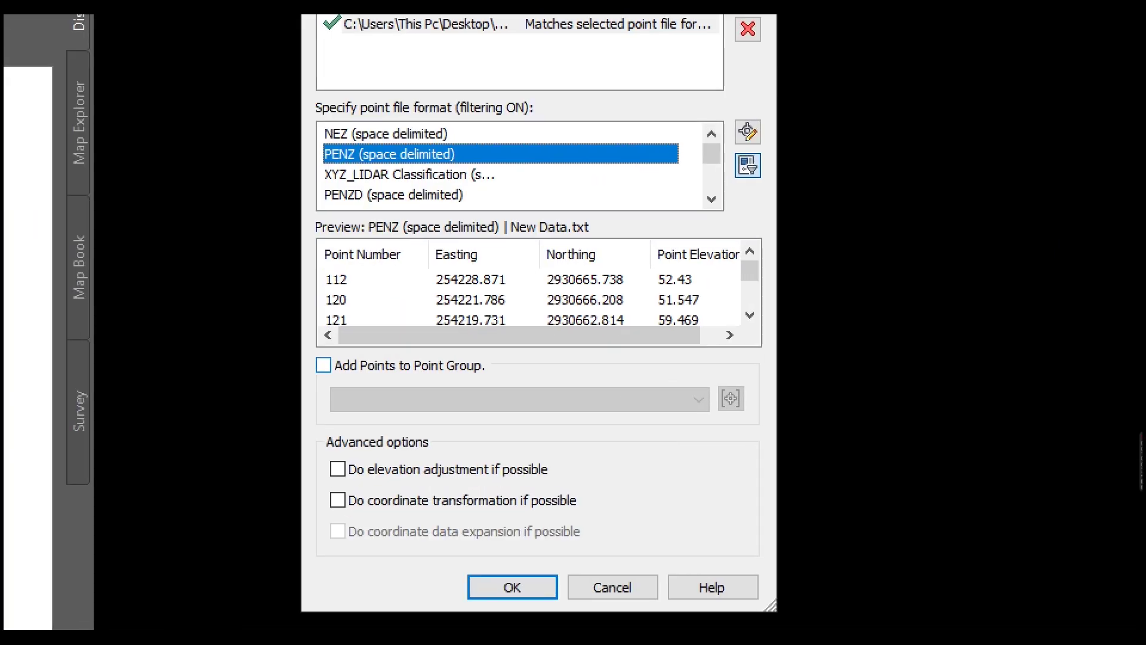
pyautogui.click(326, 364)
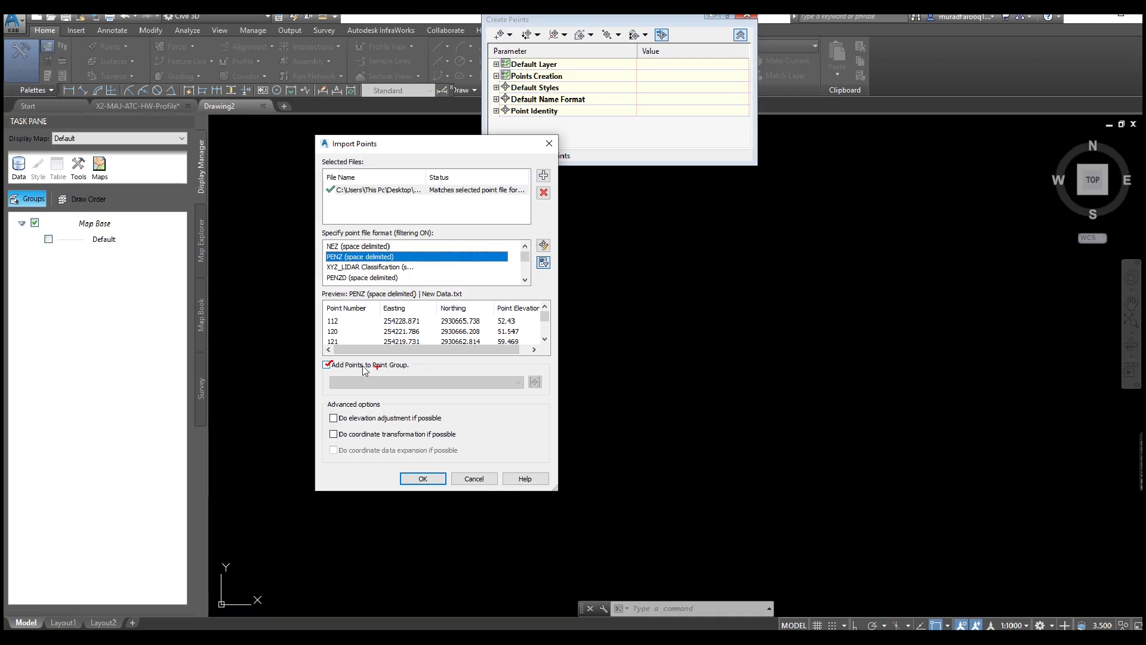
pyautogui.click(324, 365)
pyautogui.click(328, 365)
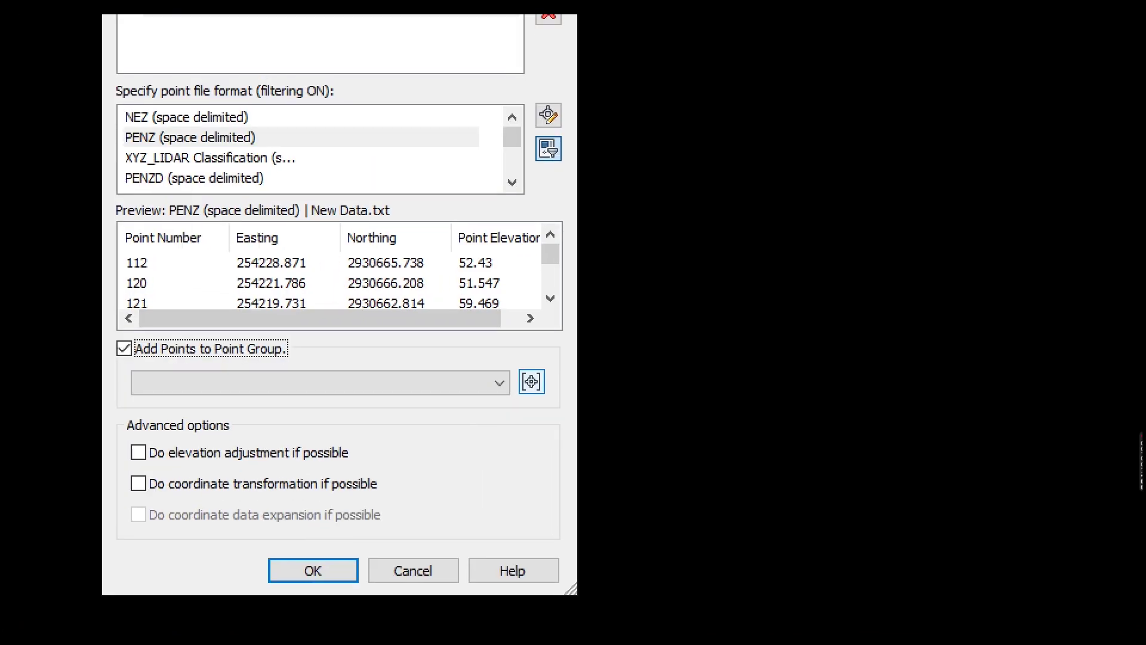
pyautogui.moveTo(528, 358)
pyautogui.mouseDown()
pyautogui.moveTo(511, 389)
pyautogui.moveTo(523, 415)
pyautogui.moveTo(539, 418)
pyautogui.moveTo(555, 384)
pyautogui.moveTo(512, 347)
pyautogui.mouseUp()
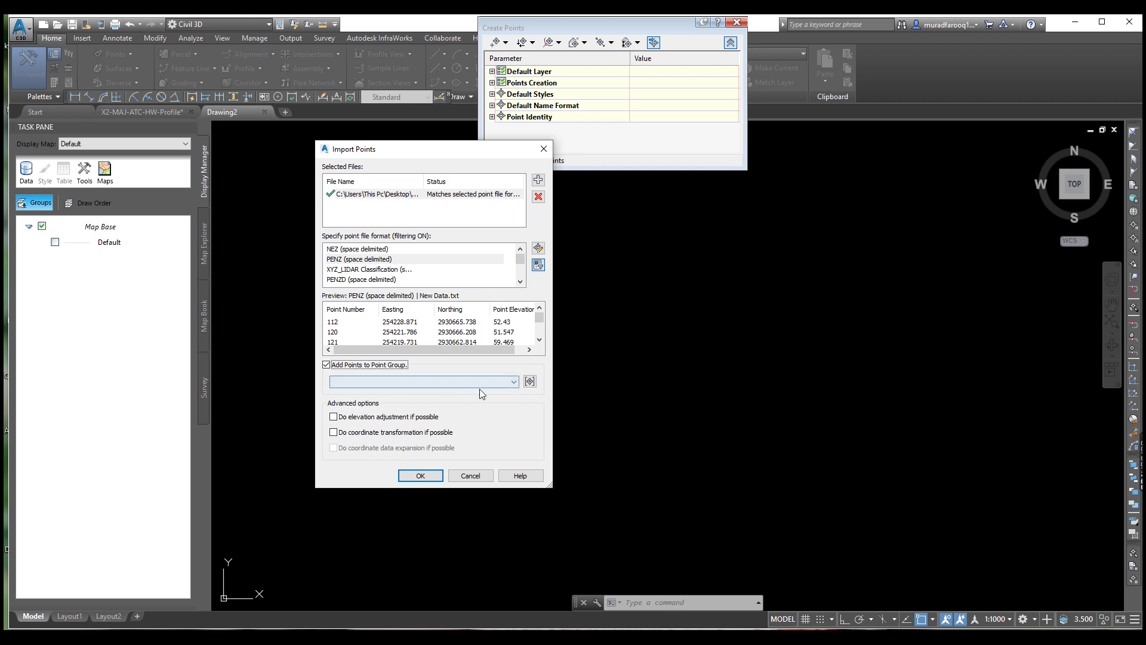
pyautogui.click(530, 381)
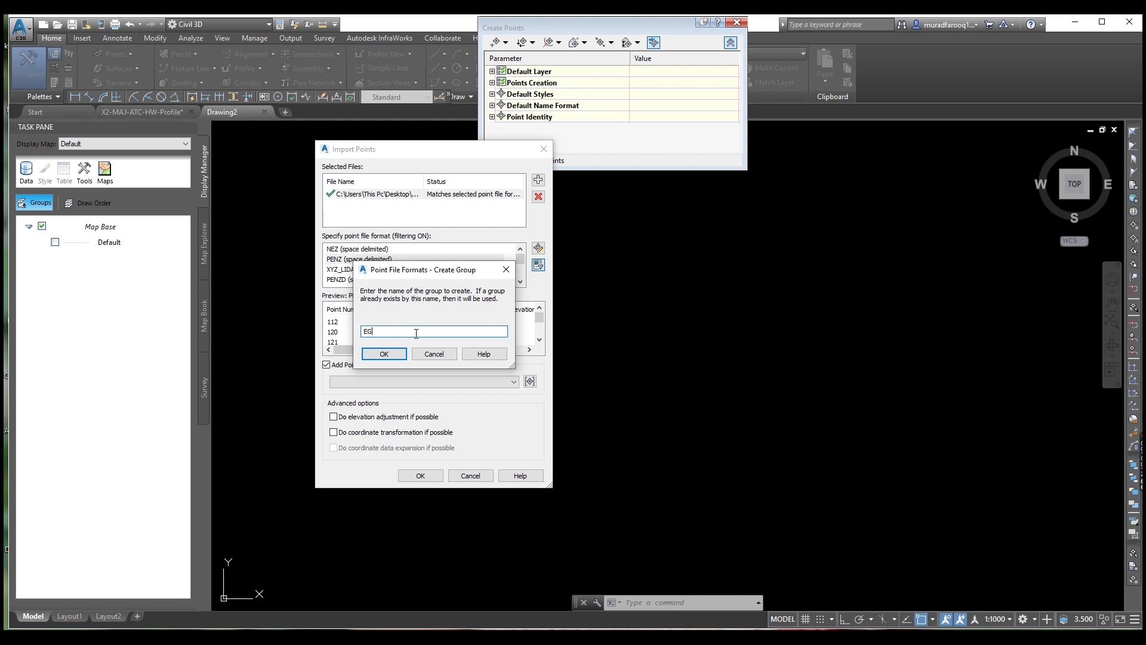
pyautogui.click(383, 353)
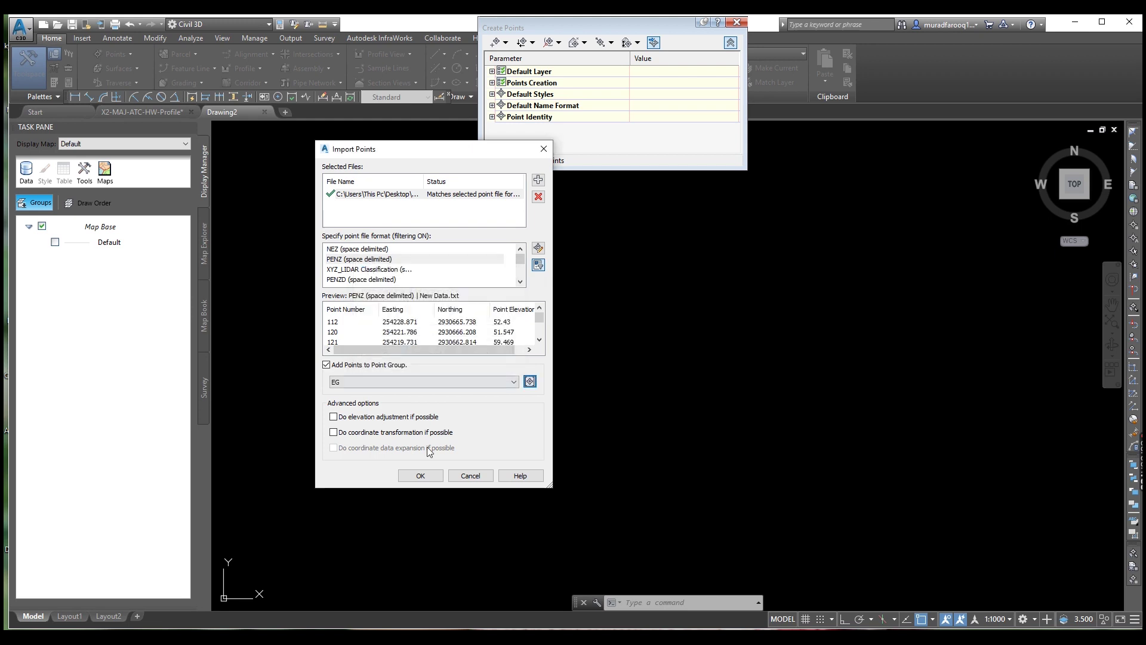
# Run the import, resolving all duplicate point numbers with Use next point number, and close the point creation tools
pyautogui.click(421, 476)
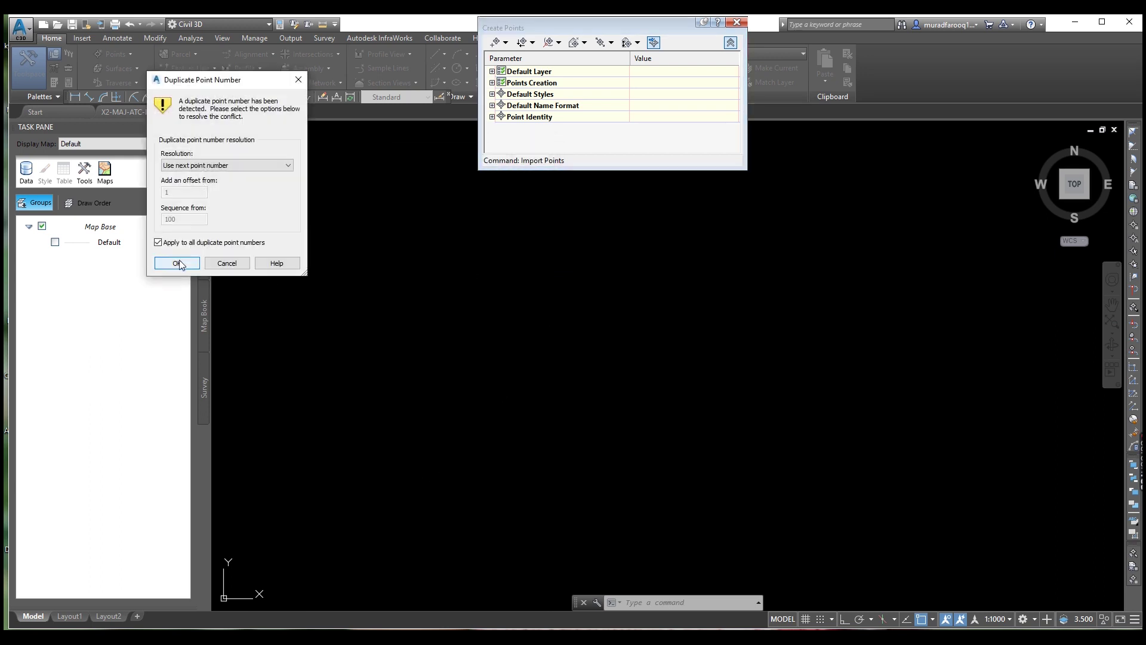
pyautogui.click(177, 263)
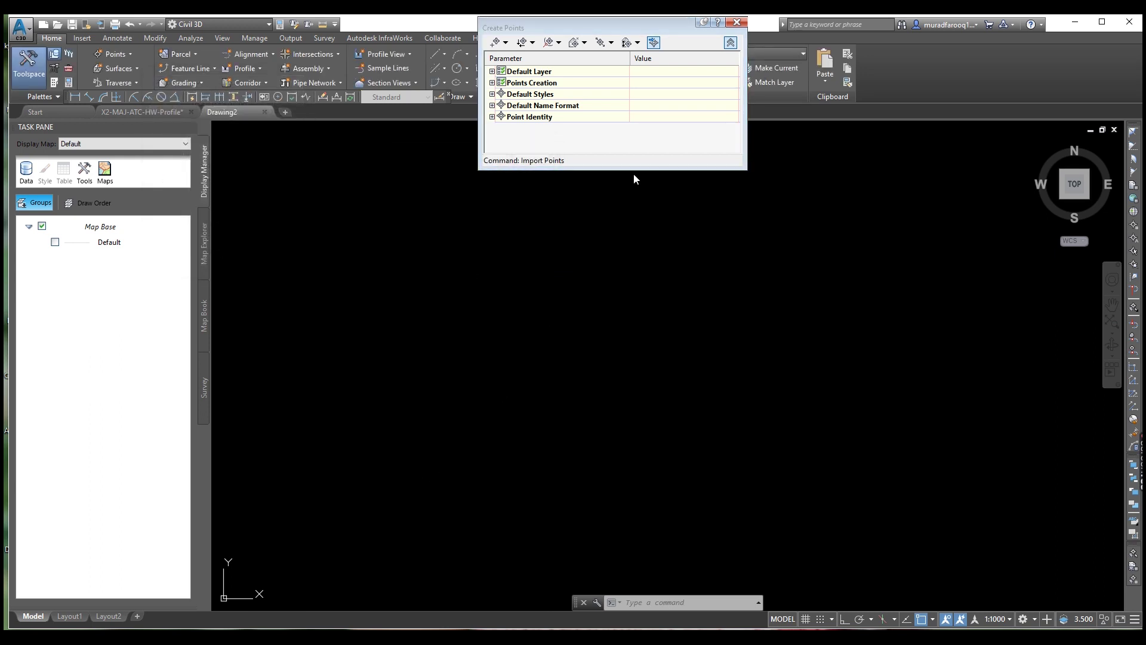
pyautogui.click(737, 23)
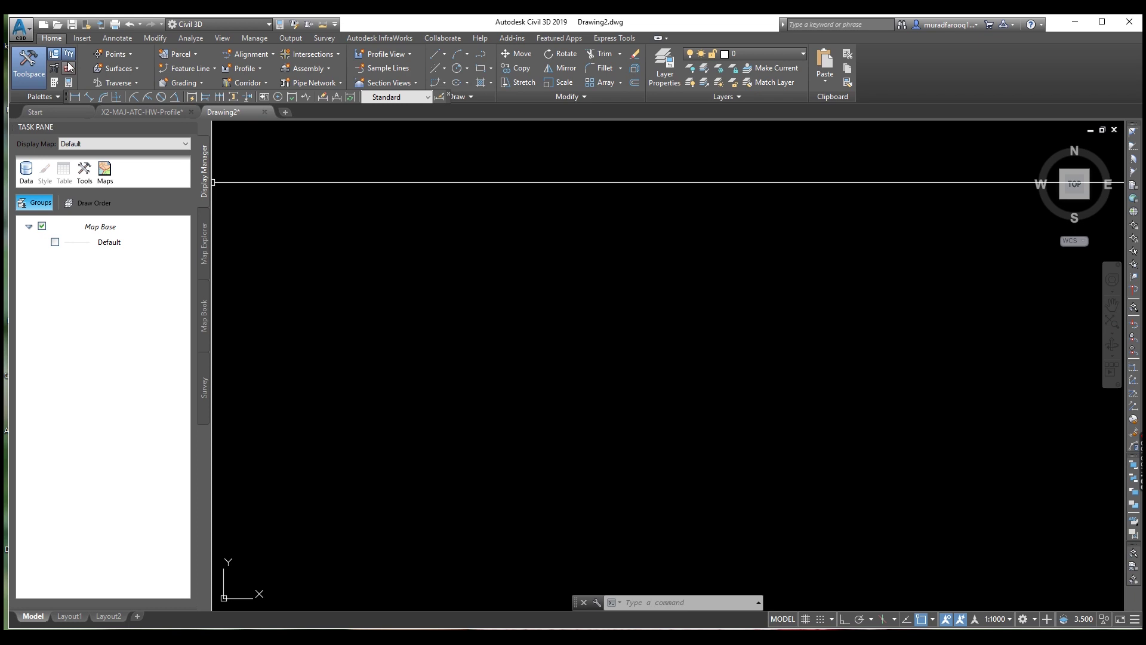
# Close the Task Pane and show the Prospector tree of Drawing2 in the Toolspace
pyautogui.moveTo(192, 130)
pyautogui.click(192, 128)
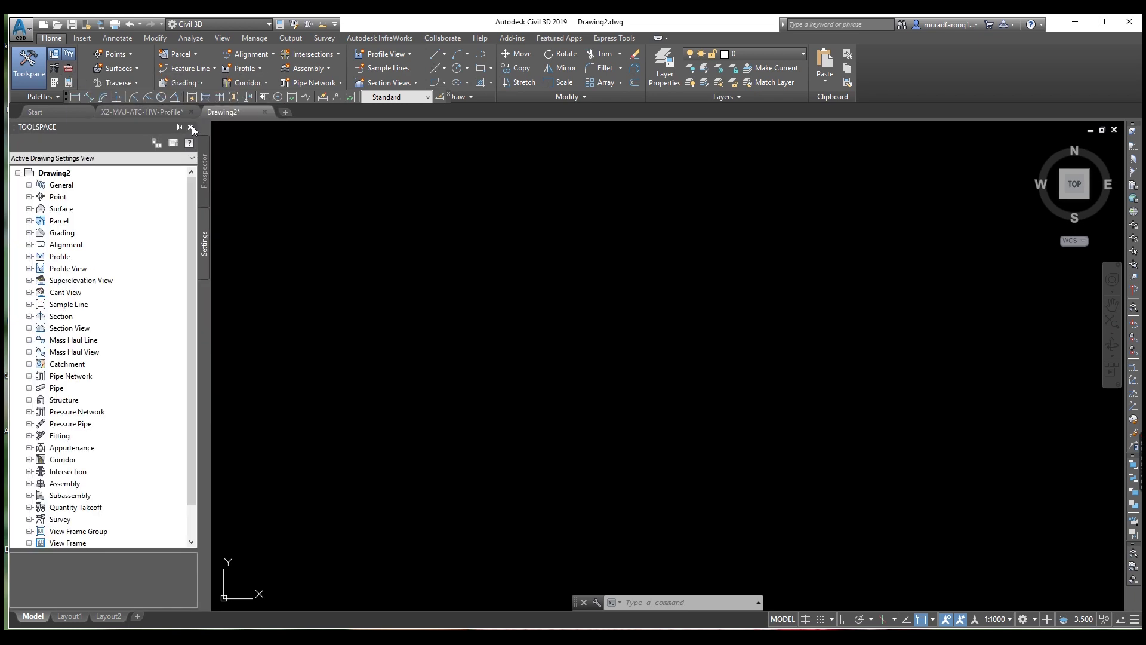
pyautogui.click(204, 179)
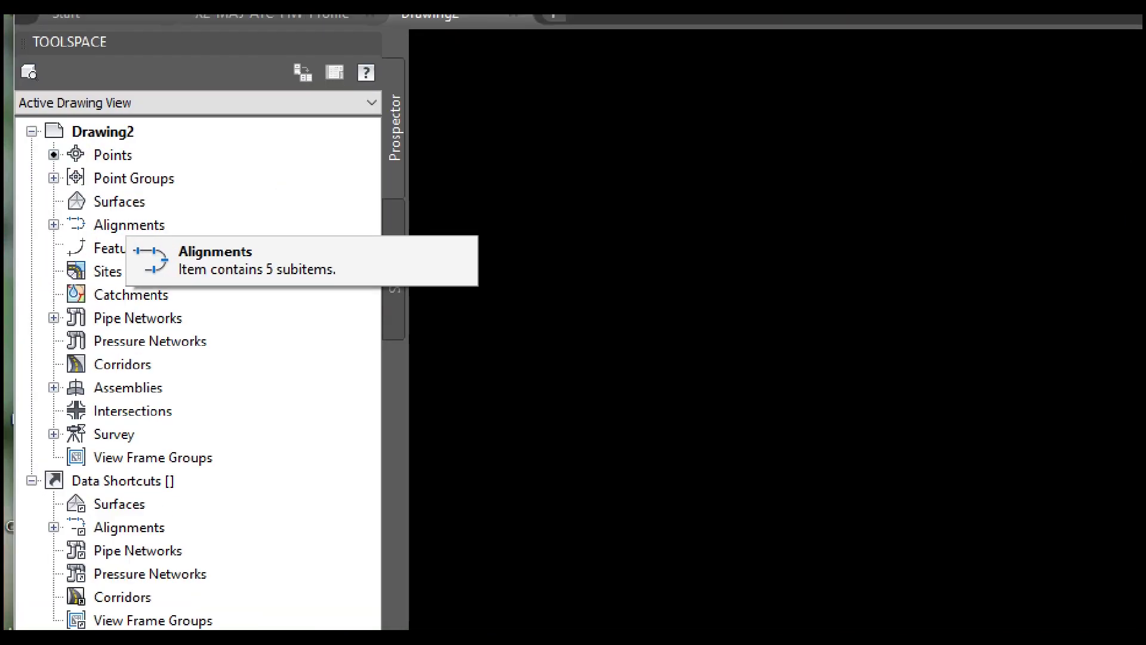
pyautogui.moveTo(141, 198); pyautogui.dragTo(110, 199)
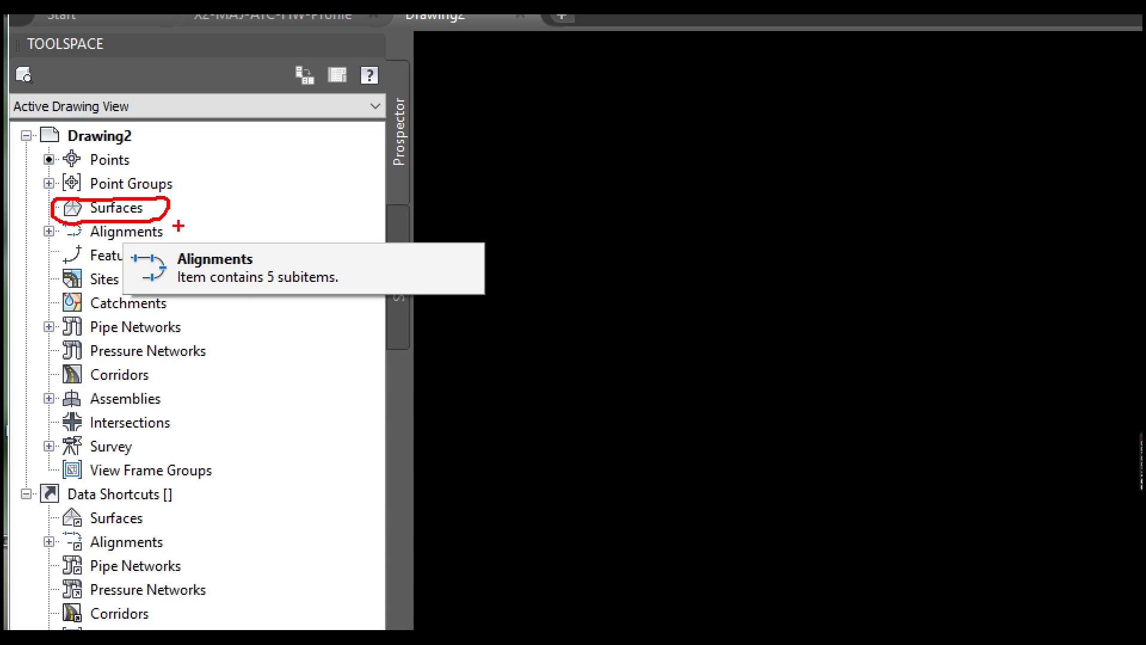
pyautogui.press('Escape')
# Start a new TIN surface from the drawing's Surfaces collection and name it EG
pyautogui.click(62, 210)
pyautogui.rightClick(63, 213)
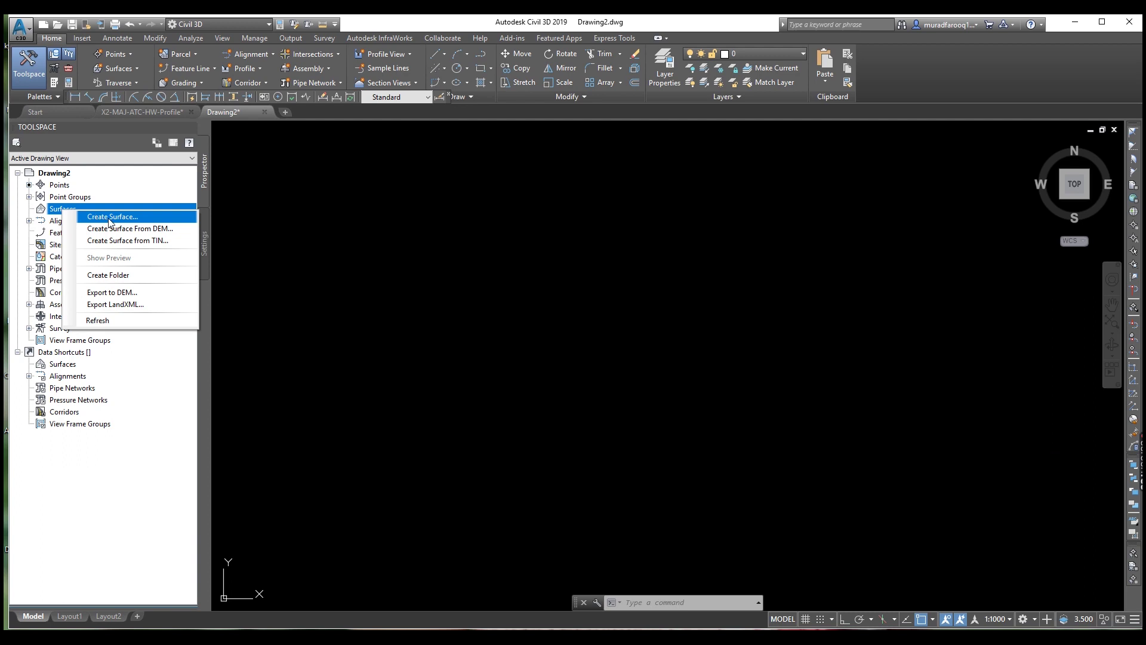
pyautogui.click(109, 217)
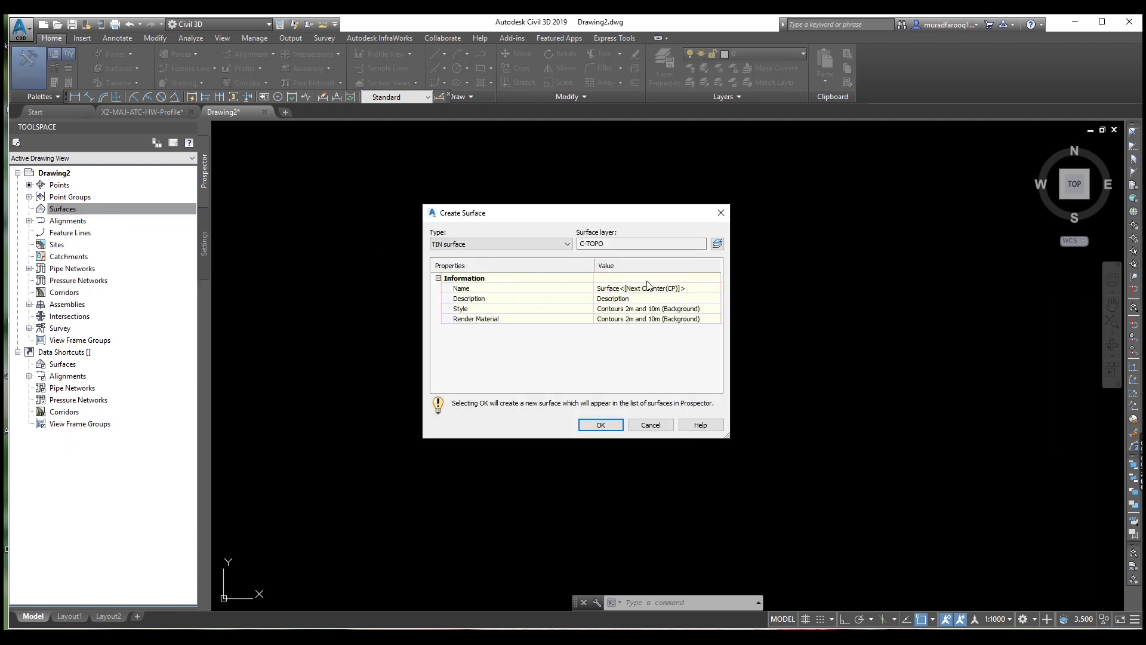
pyautogui.click(690, 287)
pyautogui.write('EG')
# Set the surface style to Contours 1m and 5m (Design) and create the surface
pyautogui.click(711, 309)
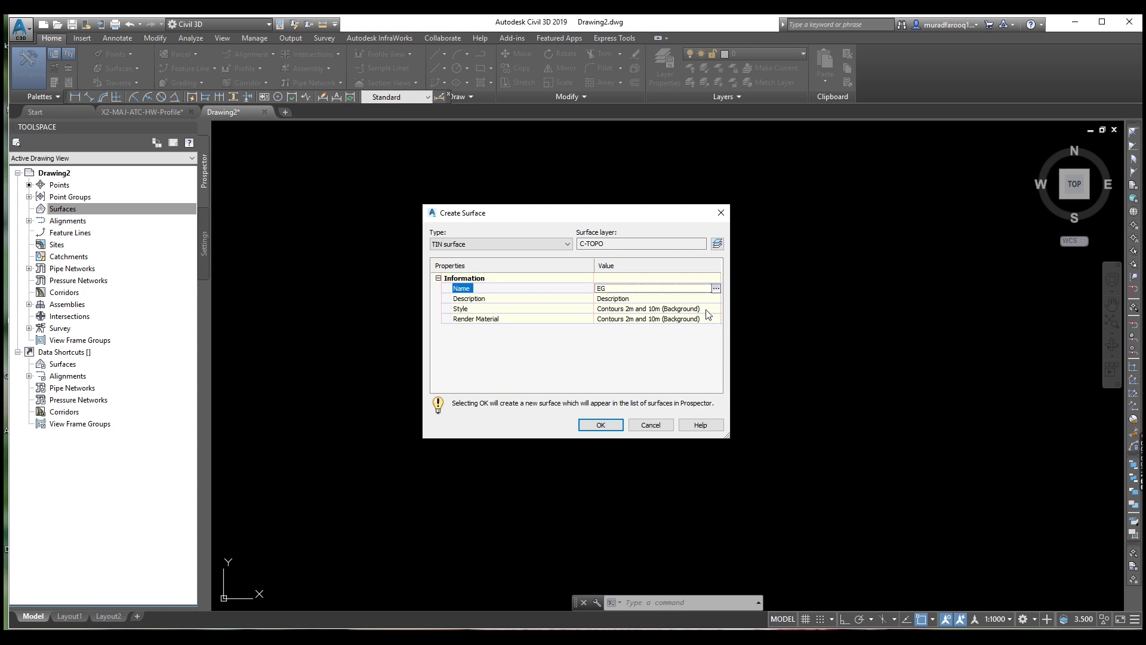
pyautogui.click(715, 308)
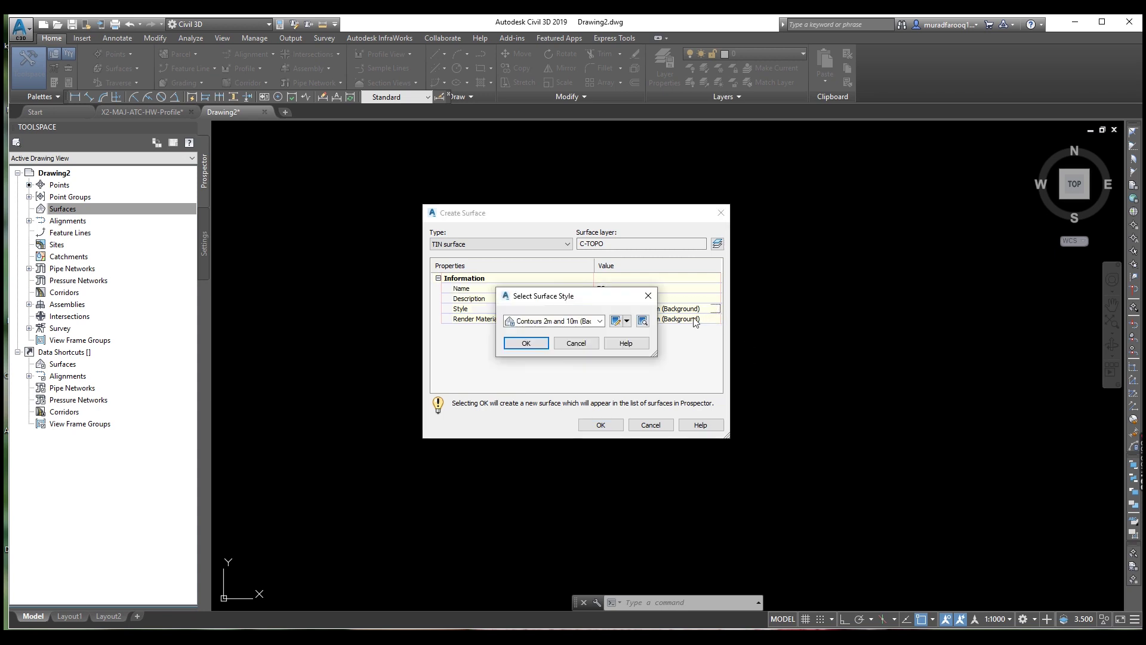
pyautogui.click(600, 321)
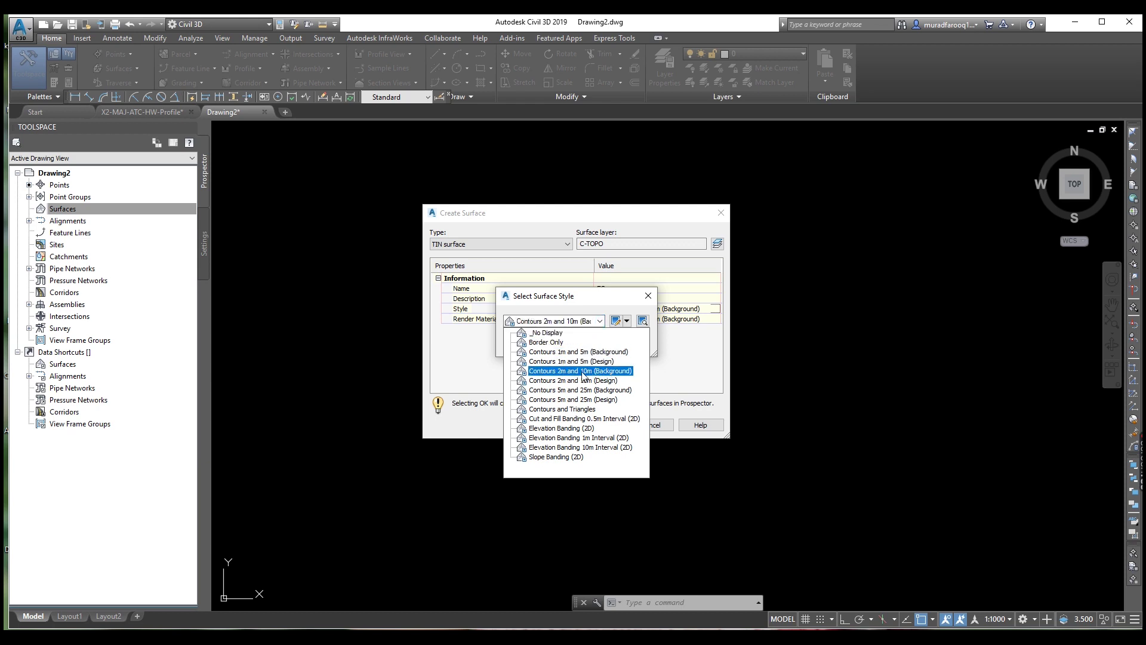
pyautogui.press('Up')
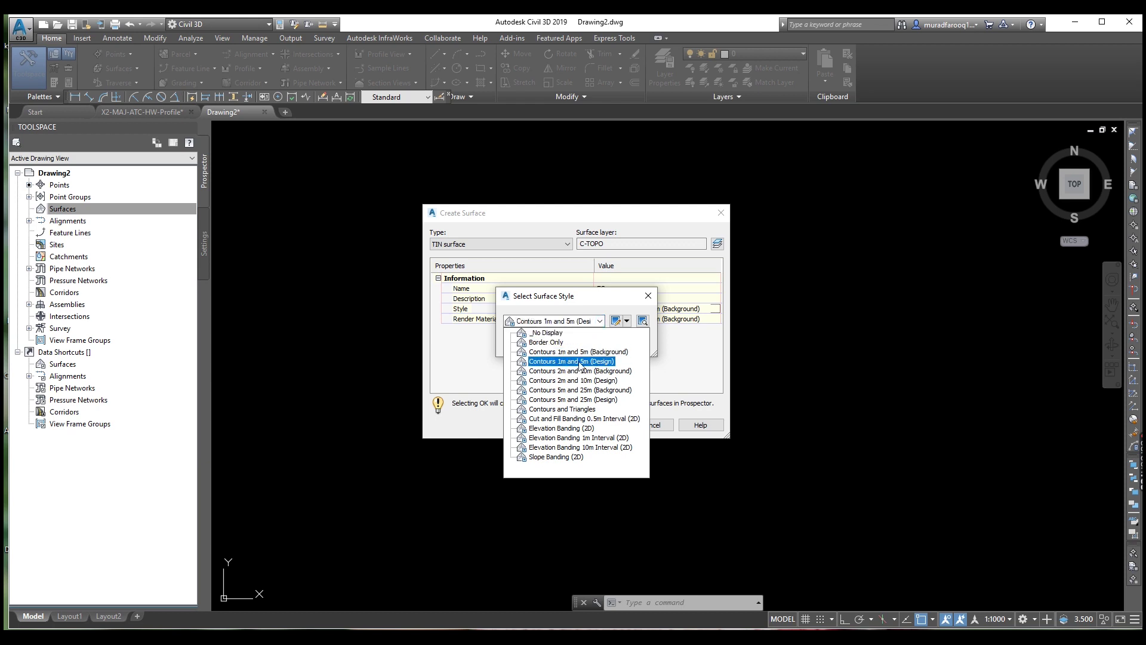
pyautogui.click(581, 362)
pyautogui.click(526, 342)
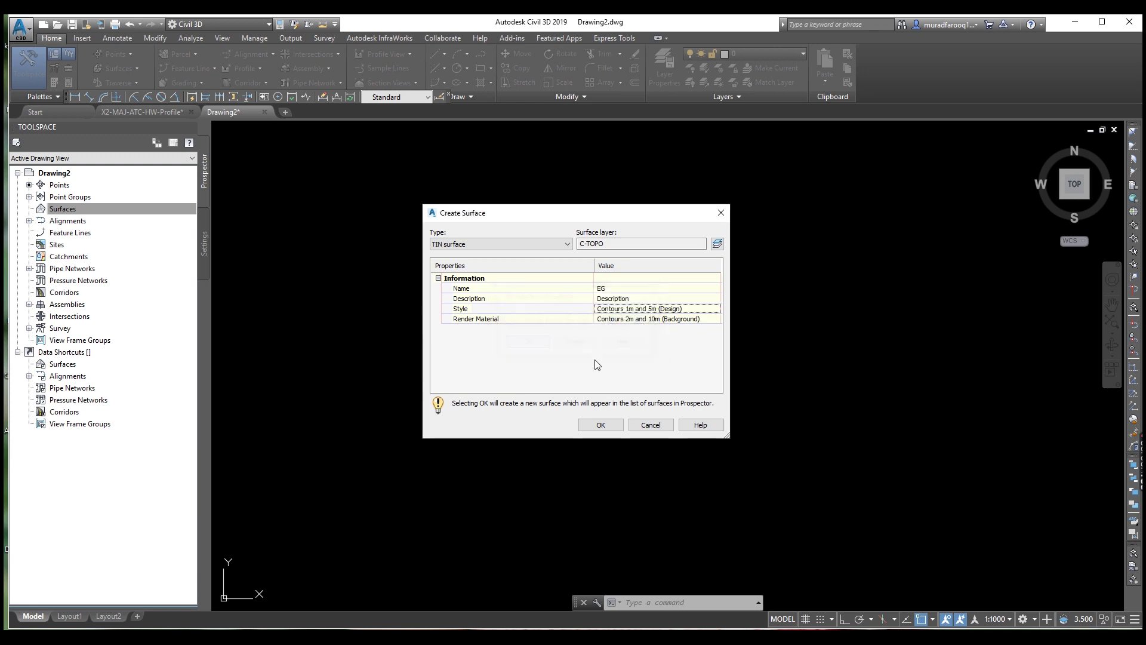
pyautogui.click(600, 425)
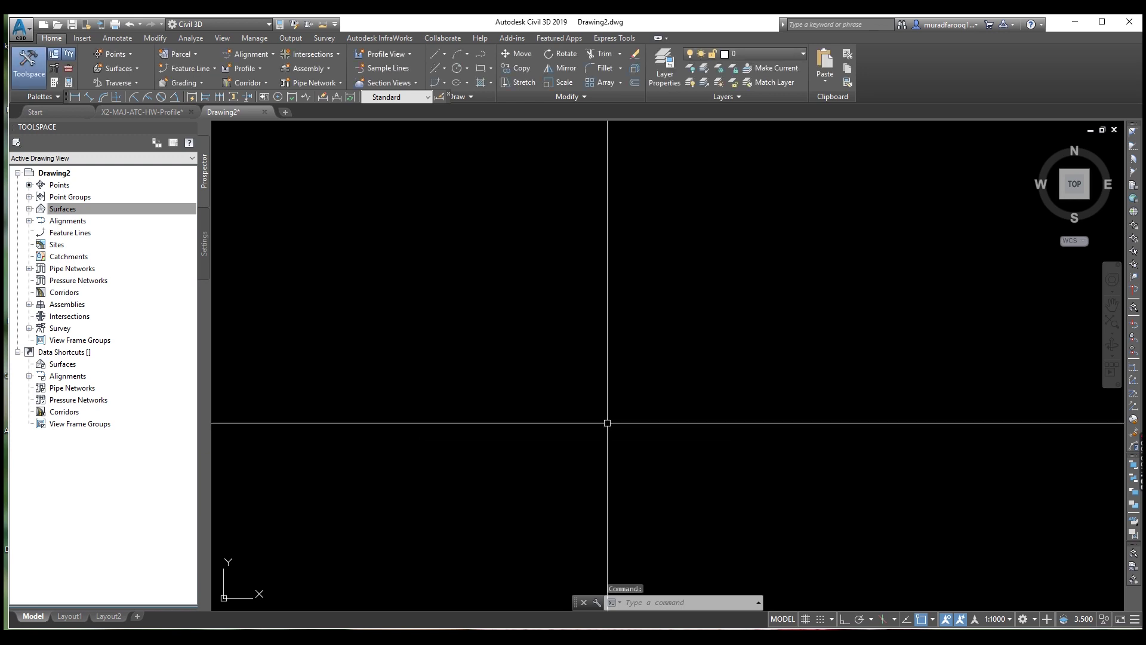
# Zoom to the drawing extents to view all the imported survey points
pyautogui.write('z')
pyautogui.press('Return')
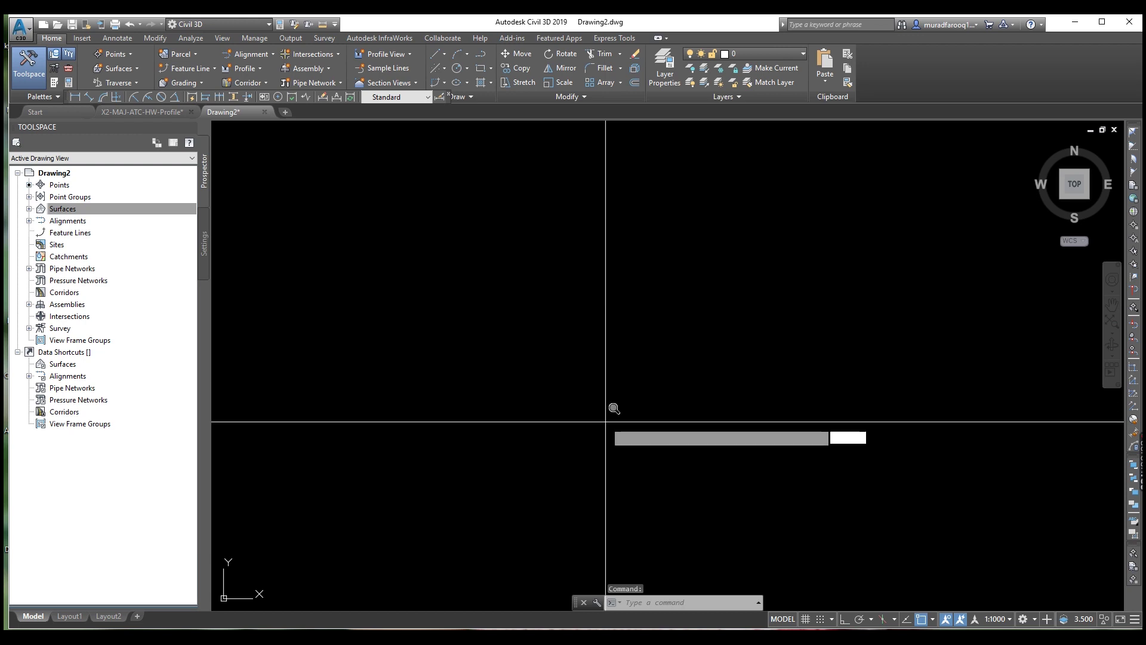
pyautogui.write('e')
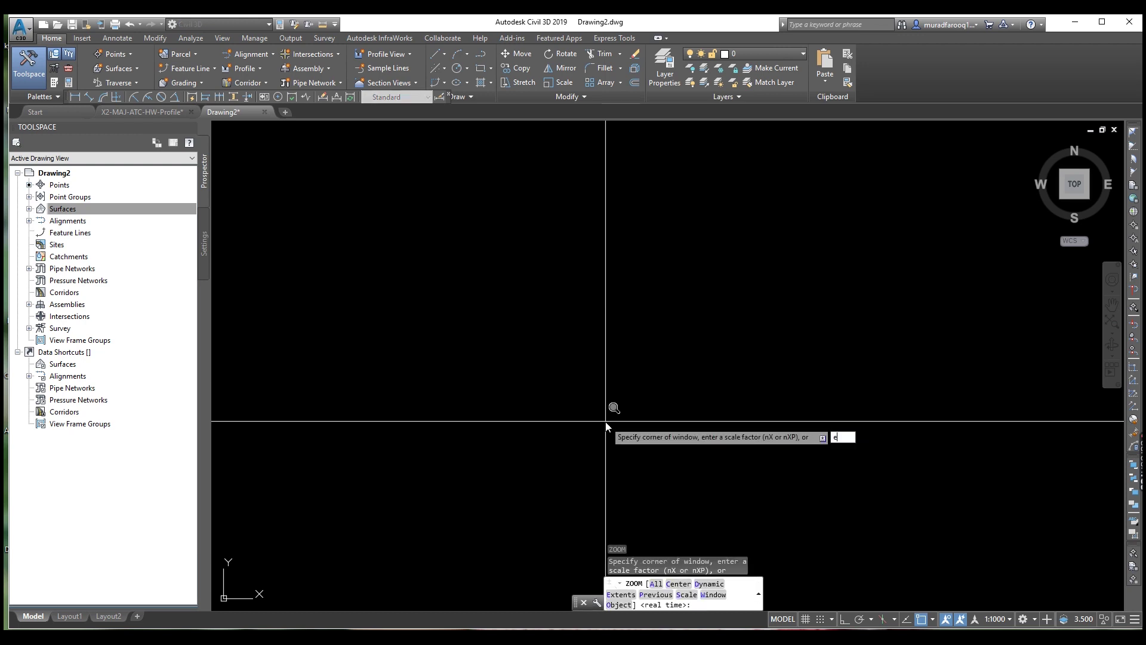
pyautogui.press('Return')
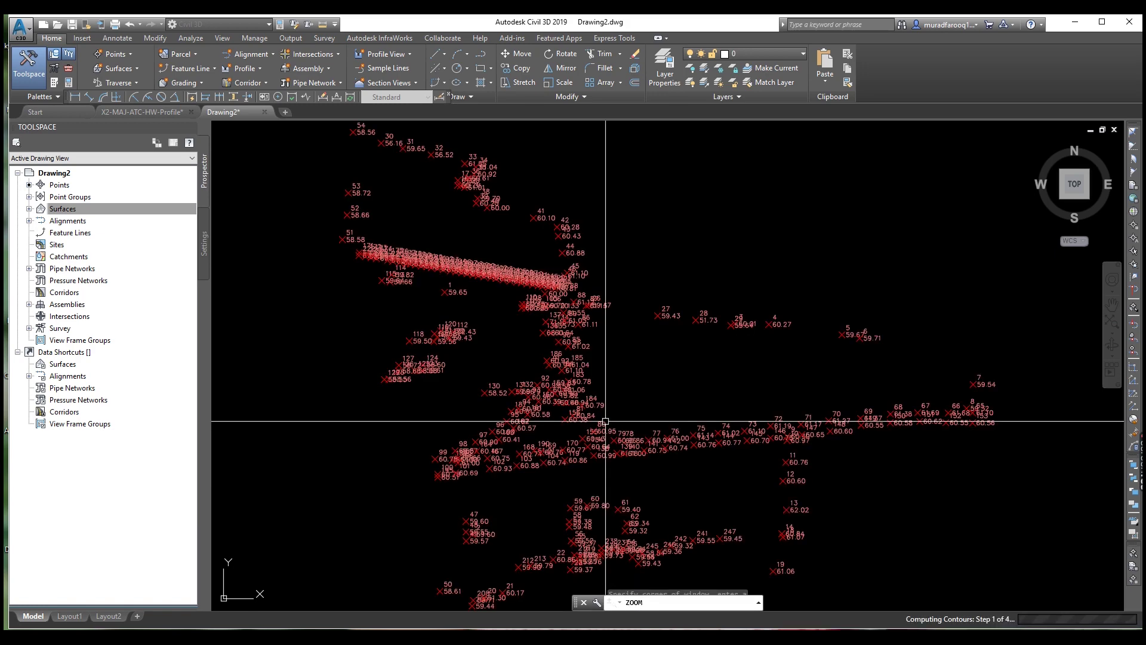
pyautogui.scroll(2, 524, 294)
pyautogui.scroll(-5, 609, 341)
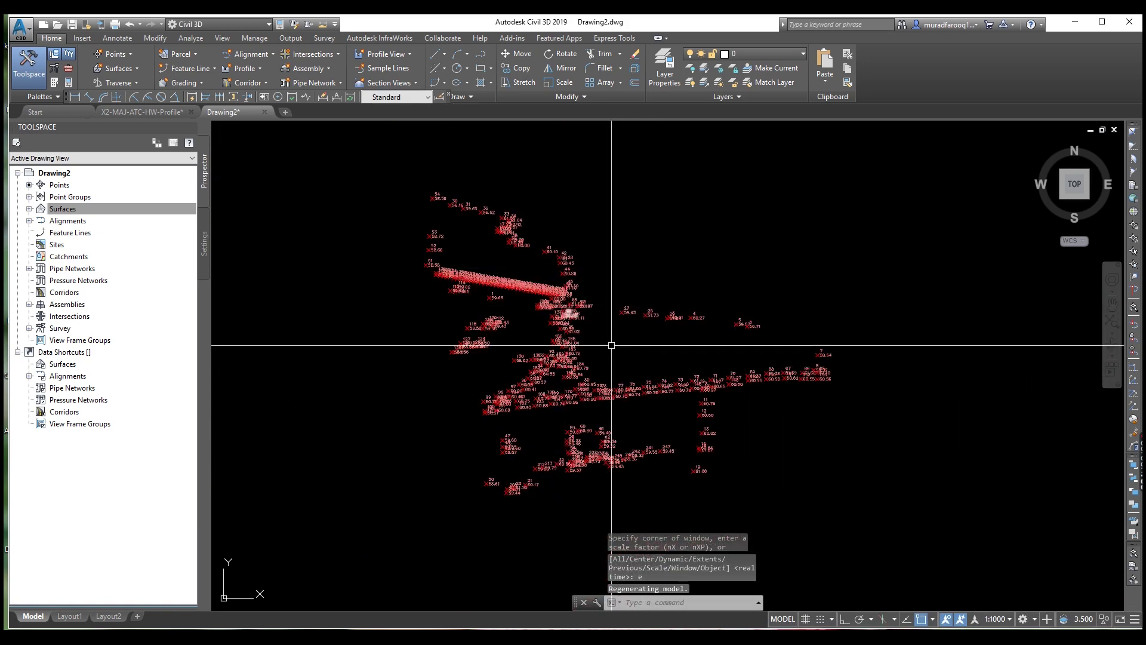
# Try an annotation scale of 1:250 and check how the survey point labels are spaced
pyautogui.click(1010, 617)
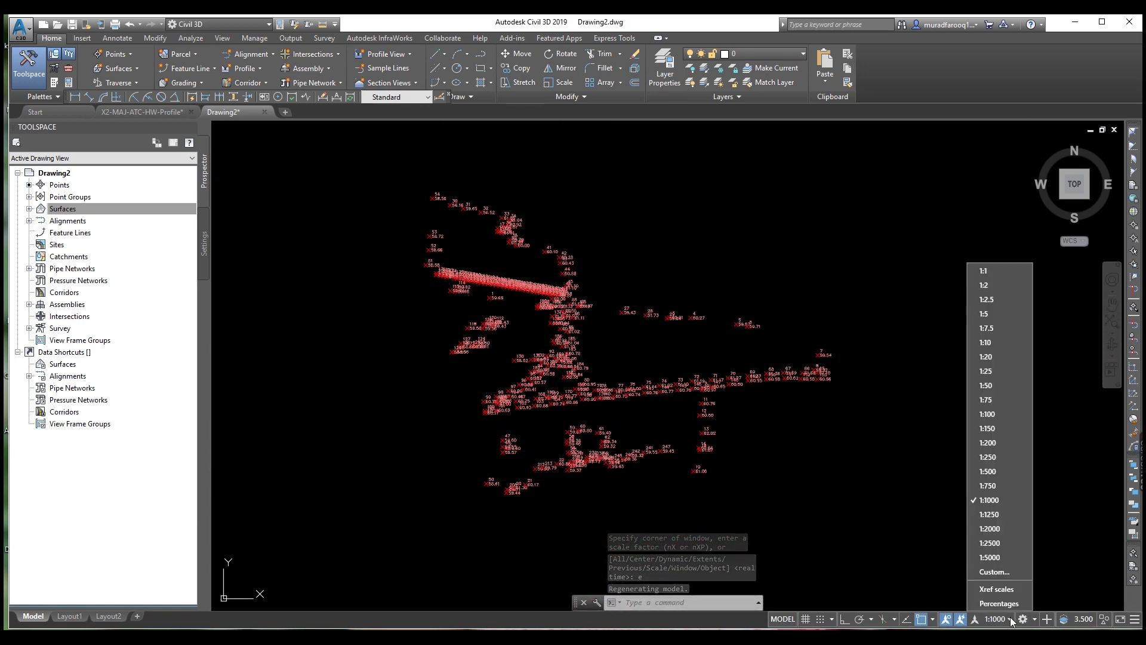
pyautogui.click(994, 457)
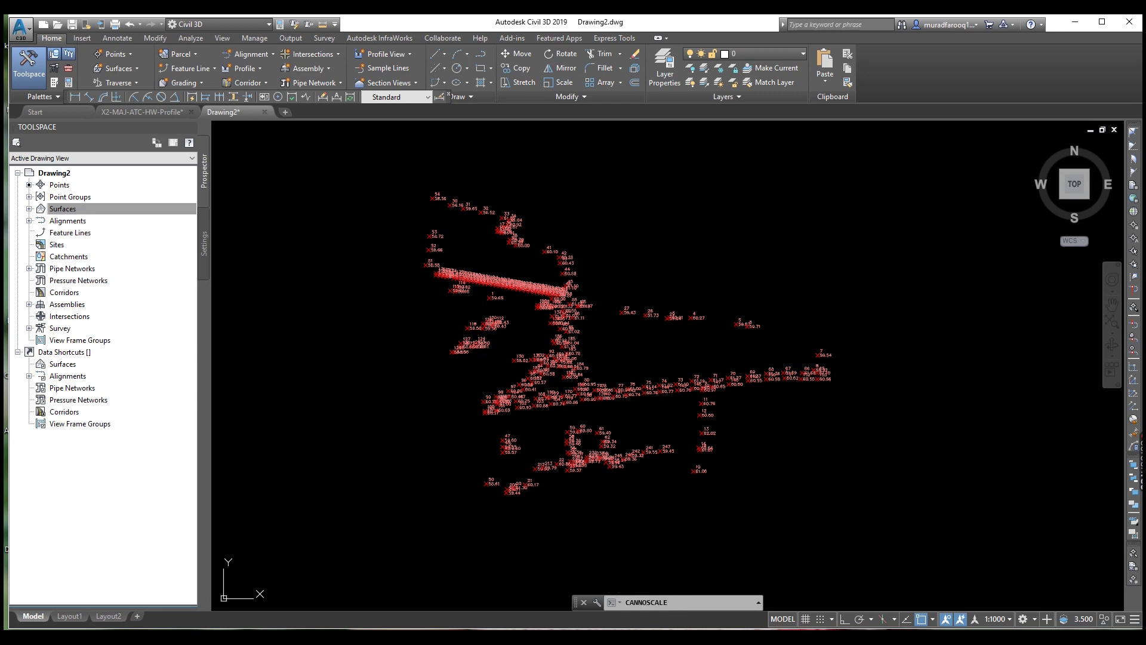
pyautogui.scroll(8, 583, 358)
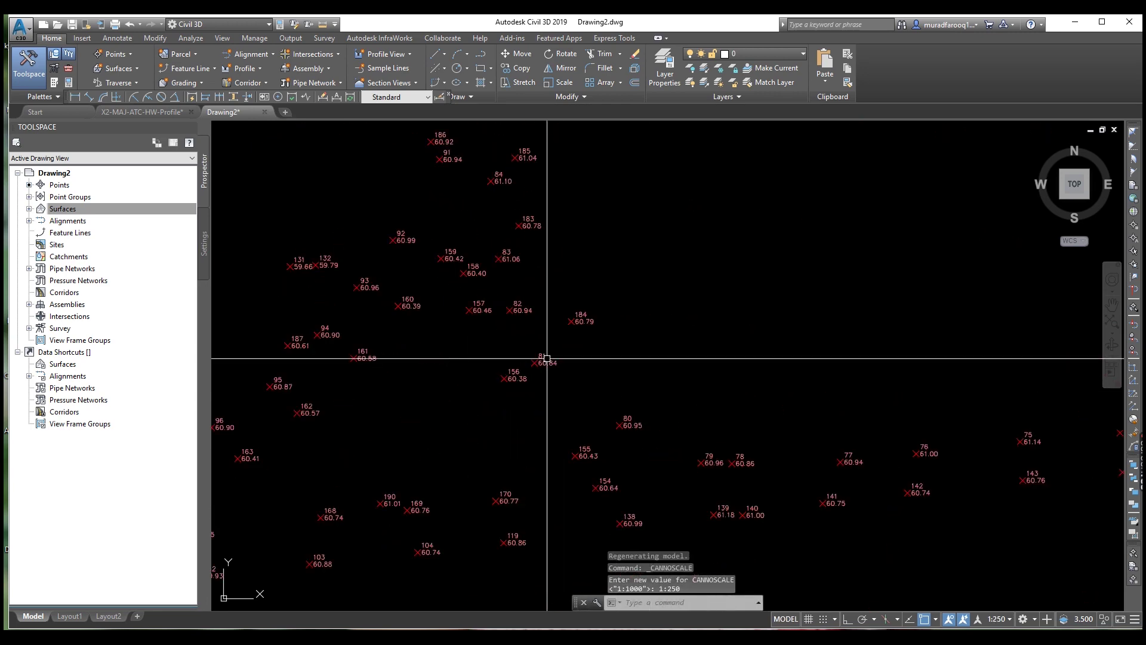
pyautogui.scroll(-7, 529, 366)
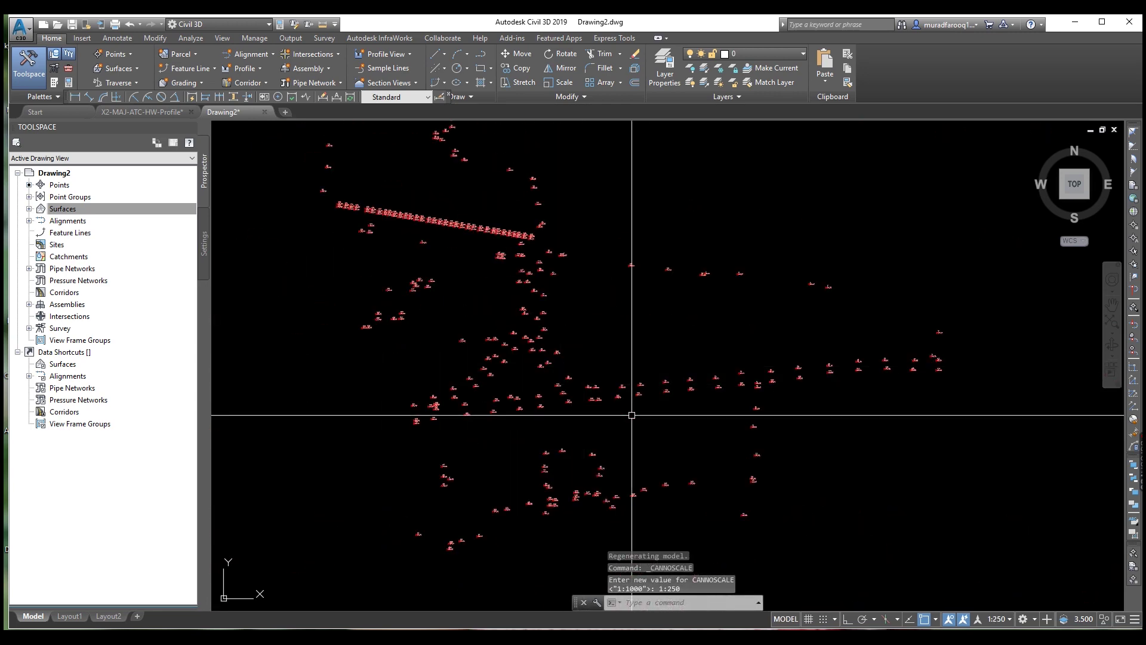
# Set the drawing's annotation scale to 1:200
pyautogui.click(1009, 619)
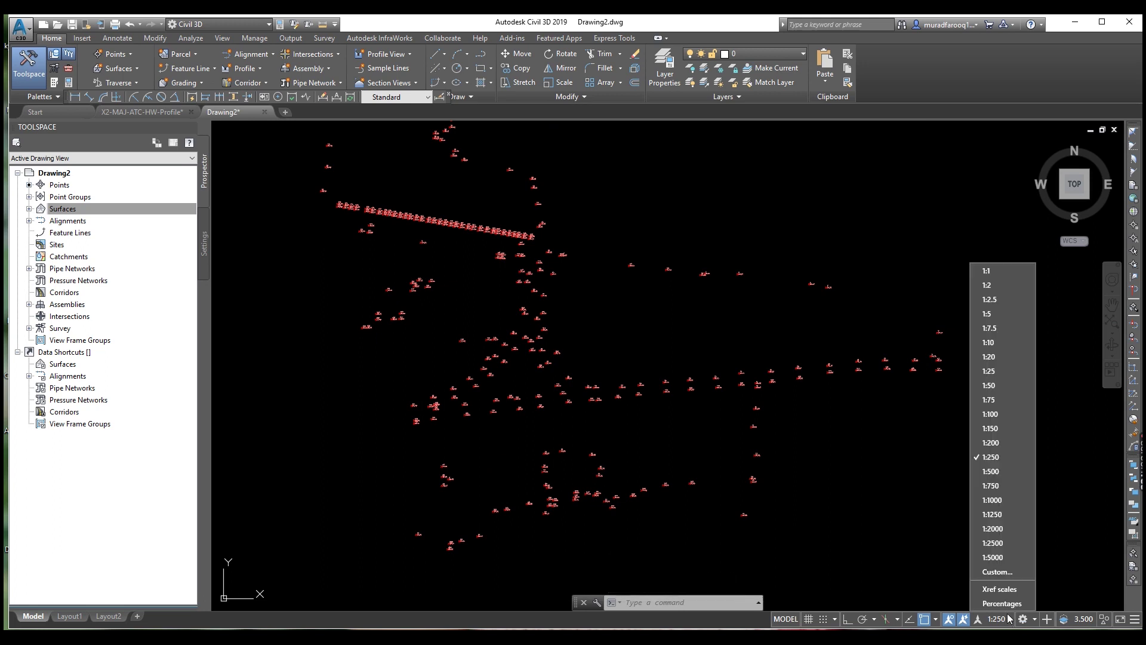
pyautogui.click(990, 443)
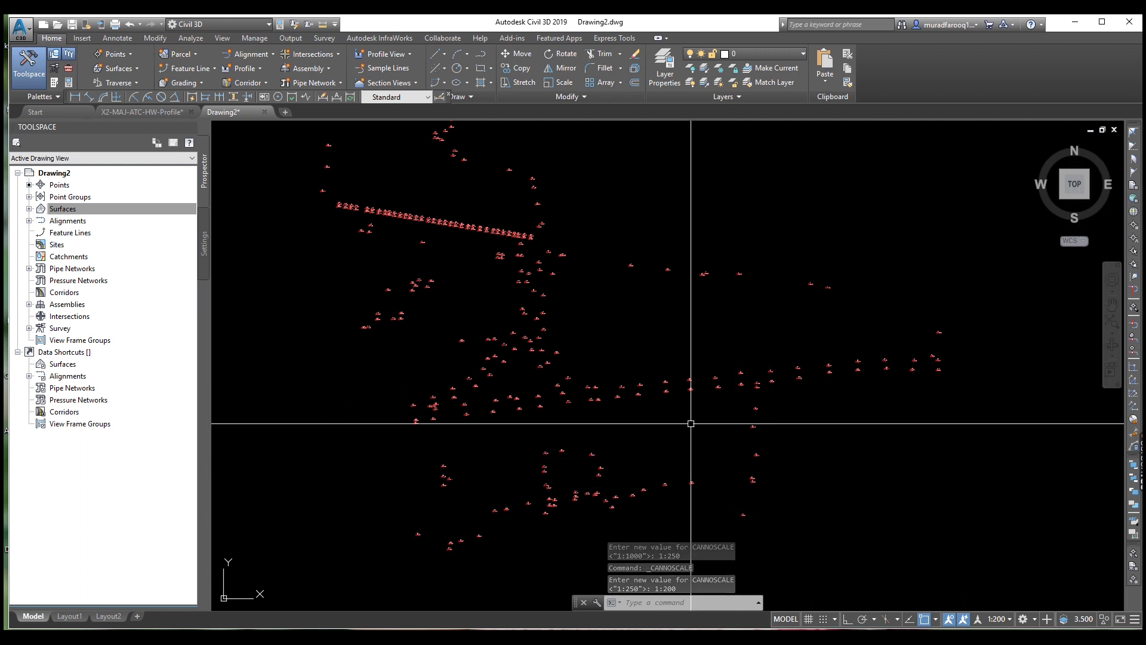
pyautogui.moveTo(584, 384); pyautogui.dragTo(749, 444, button='middle')
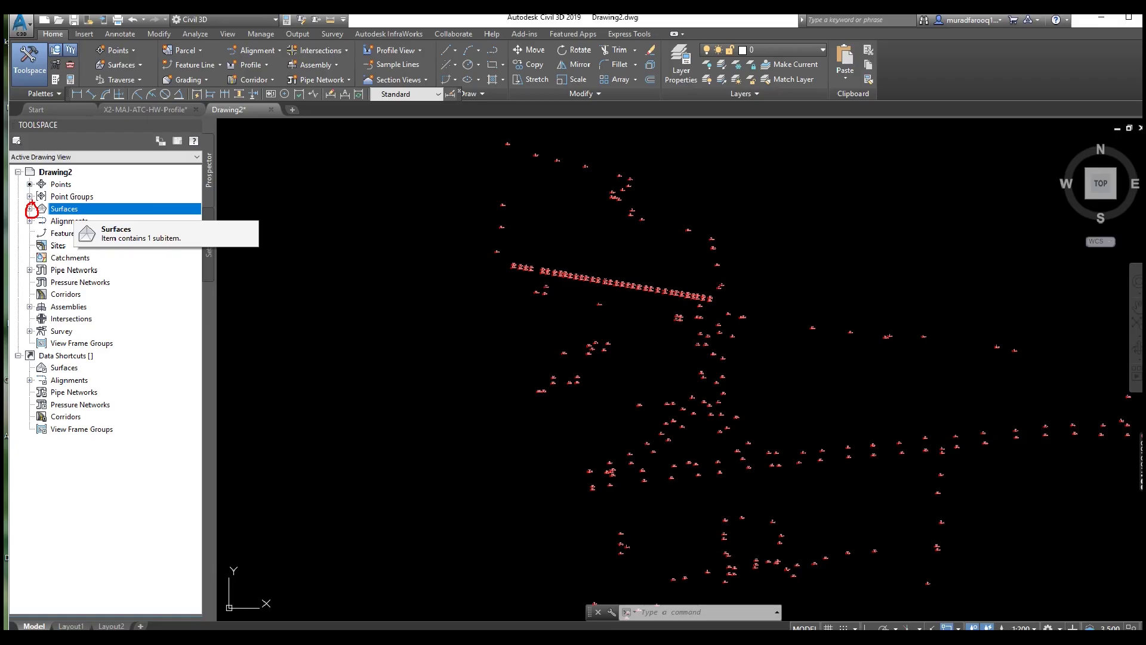
# Add the EG point group to the definition of the EG surface and apply it
pyautogui.click(55, 207)
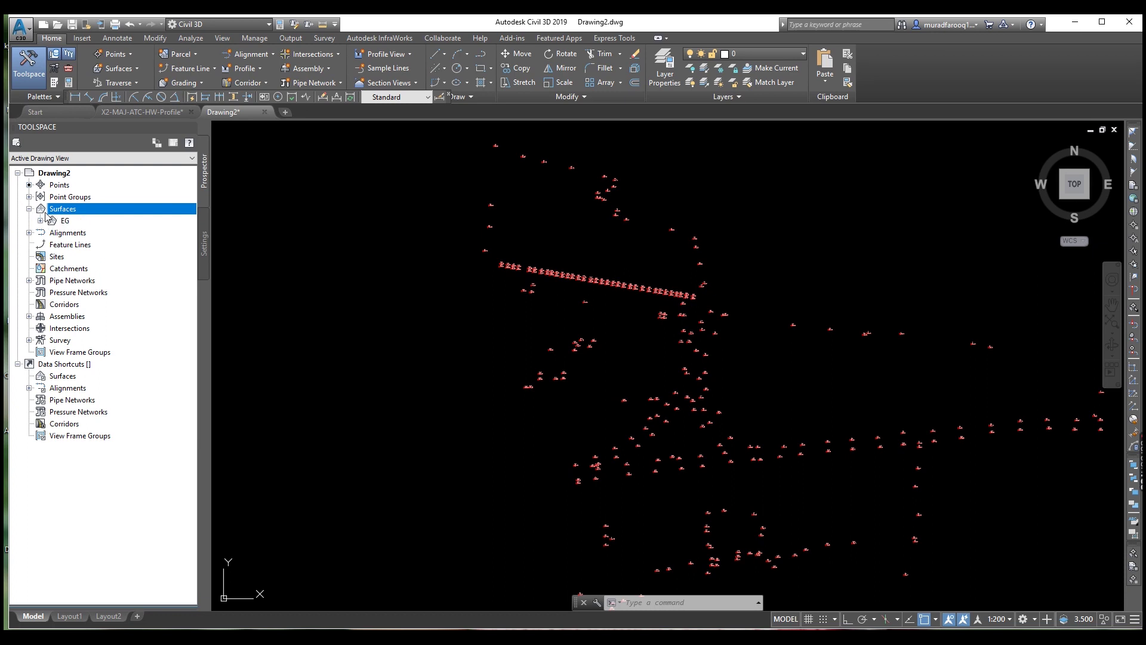
pyautogui.click(40, 221)
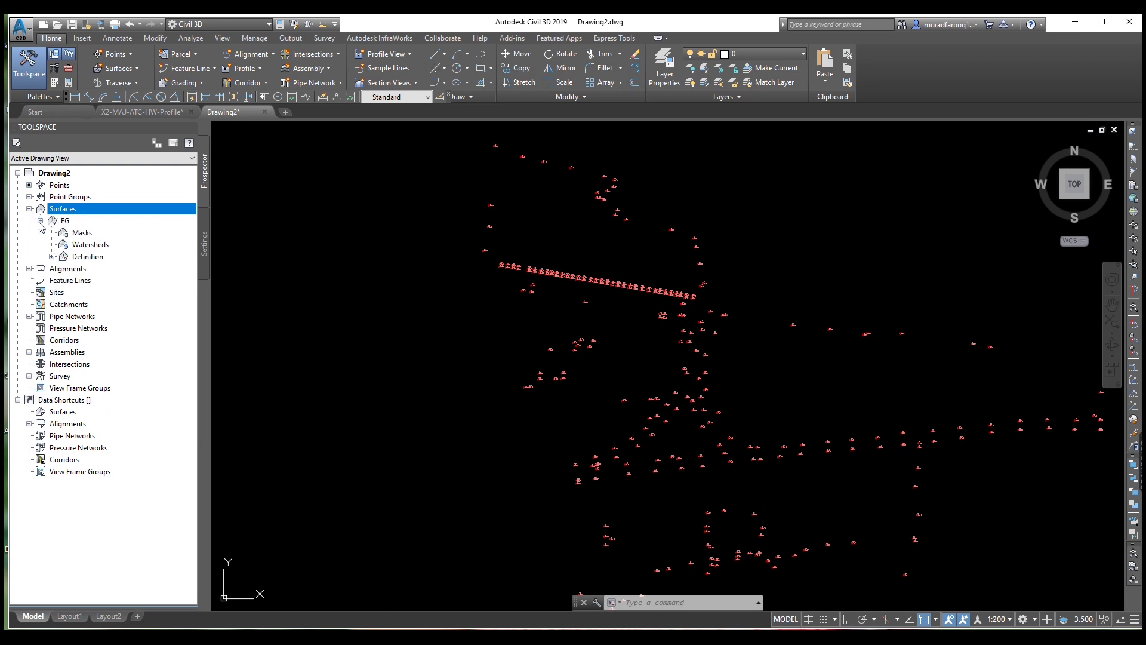
pyautogui.click(51, 257)
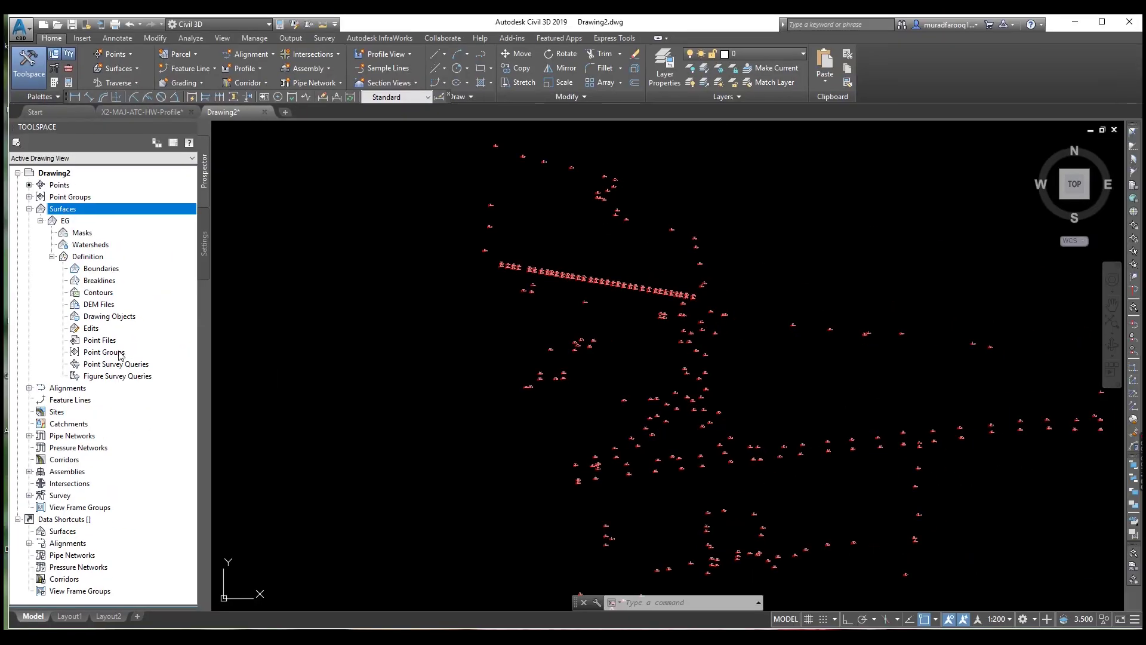
pyautogui.rightClick(121, 355)
pyautogui.click(154, 358)
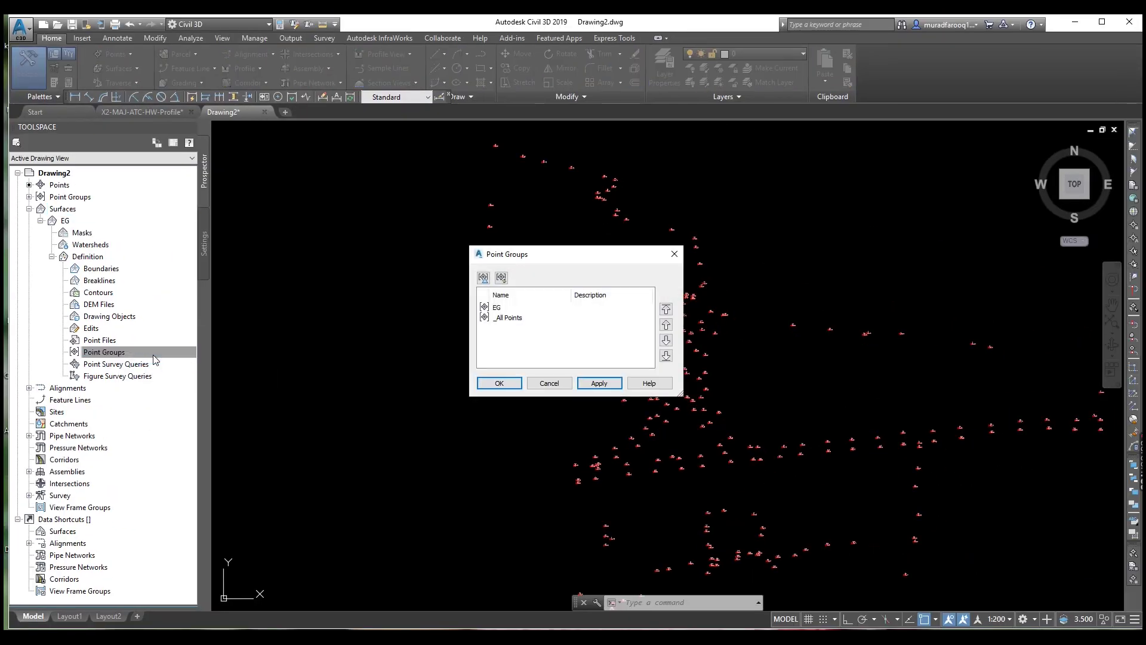
pyautogui.click(499, 310)
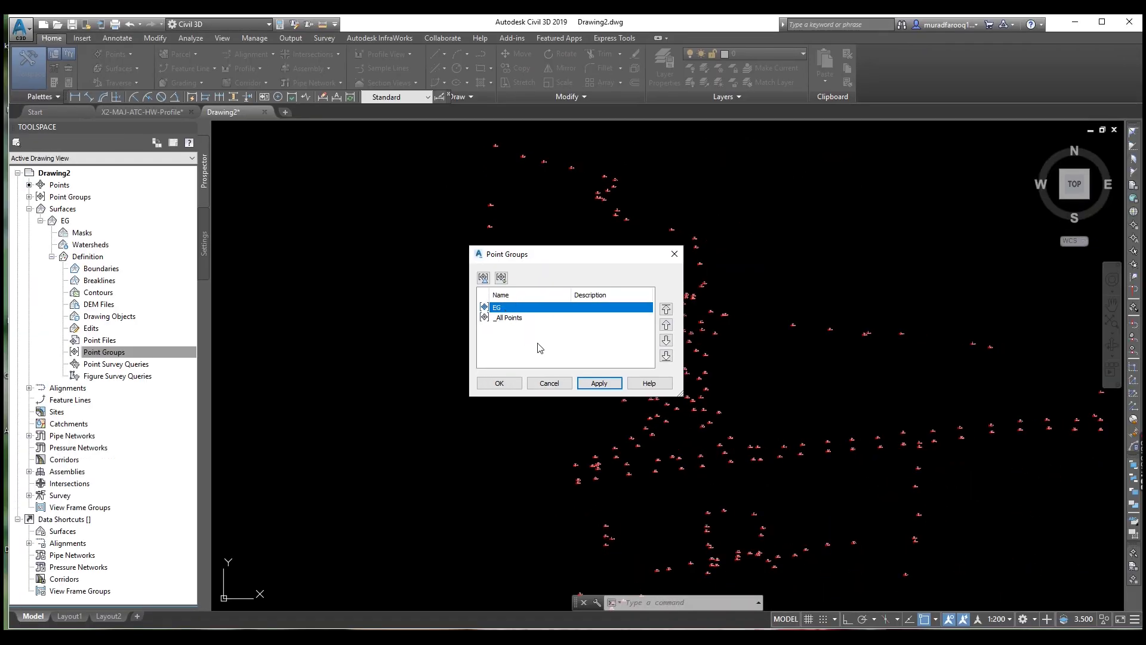
pyautogui.click(593, 383)
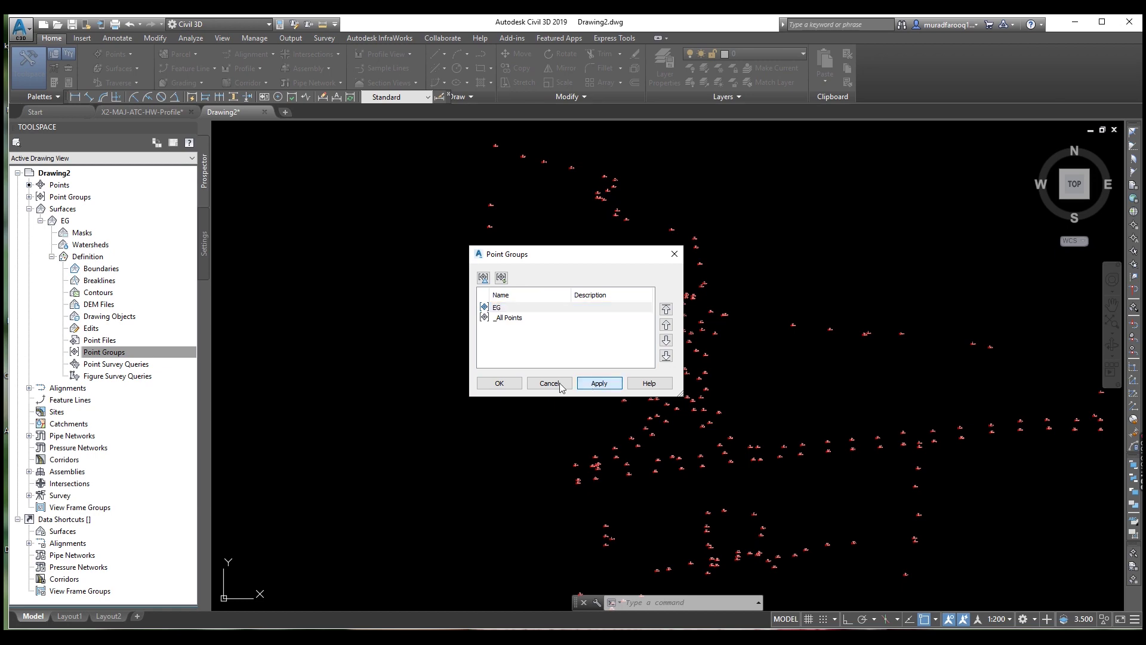
pyautogui.click(499, 384)
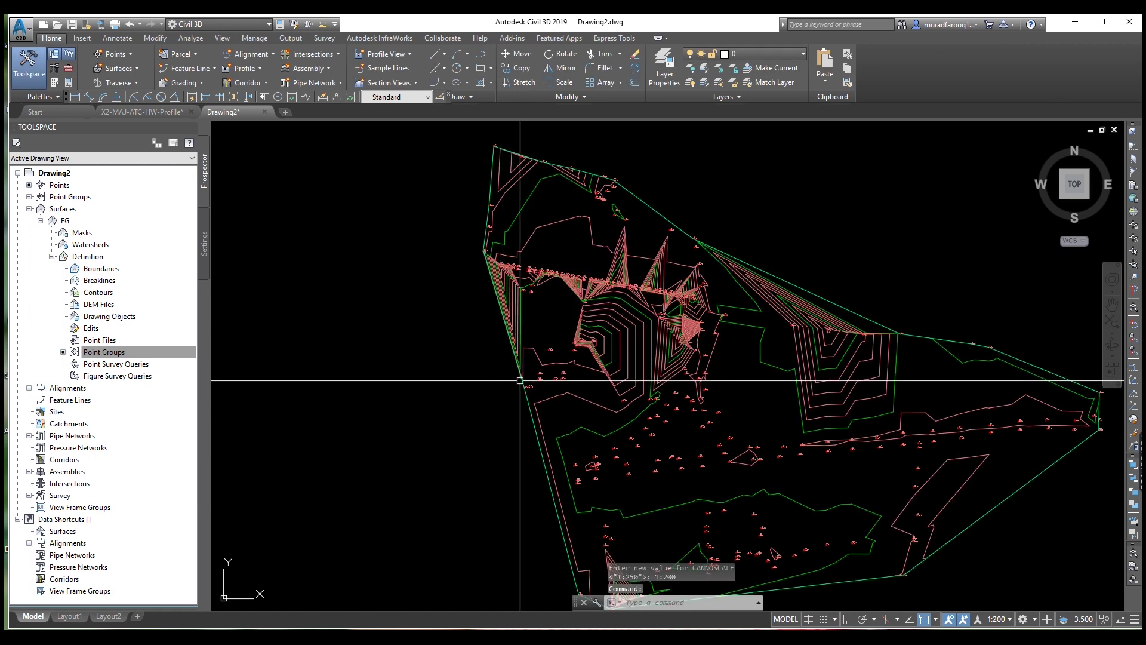
# Erase the existing alignment that crosses the EG surface contours
pyautogui.scroll(10, 545, 351)
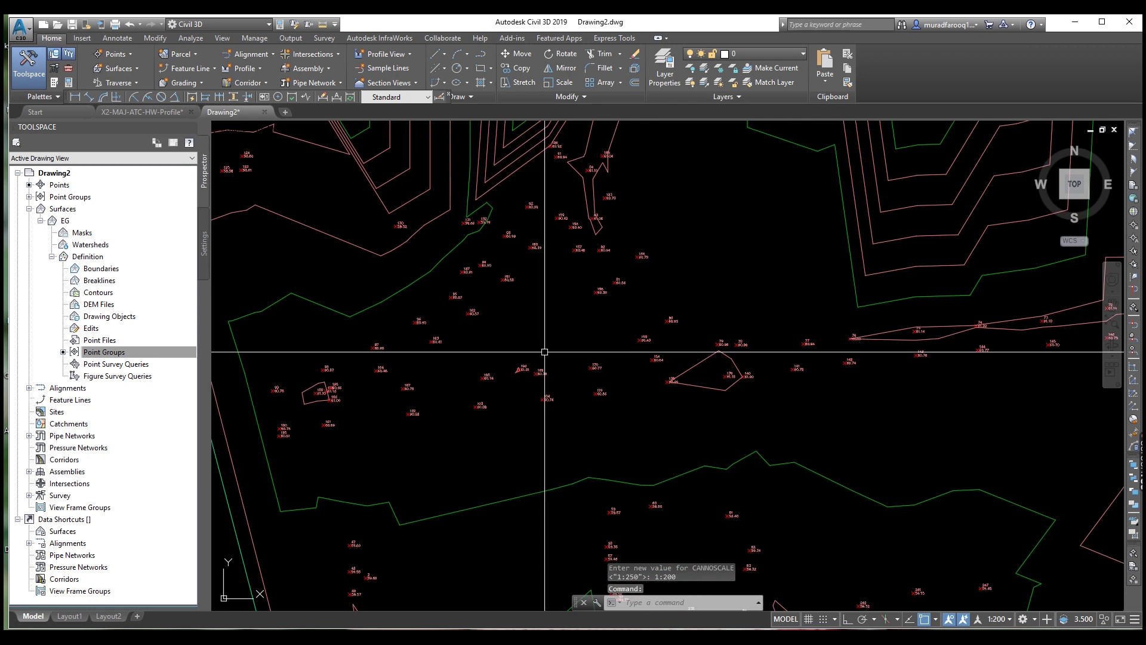
pyautogui.scroll(-8, 546, 355)
pyautogui.moveTo(545, 352); pyautogui.dragTo(523, 338, button='middle')
pyautogui.scroll(2, 522, 339)
pyautogui.scroll(-2, 523, 338)
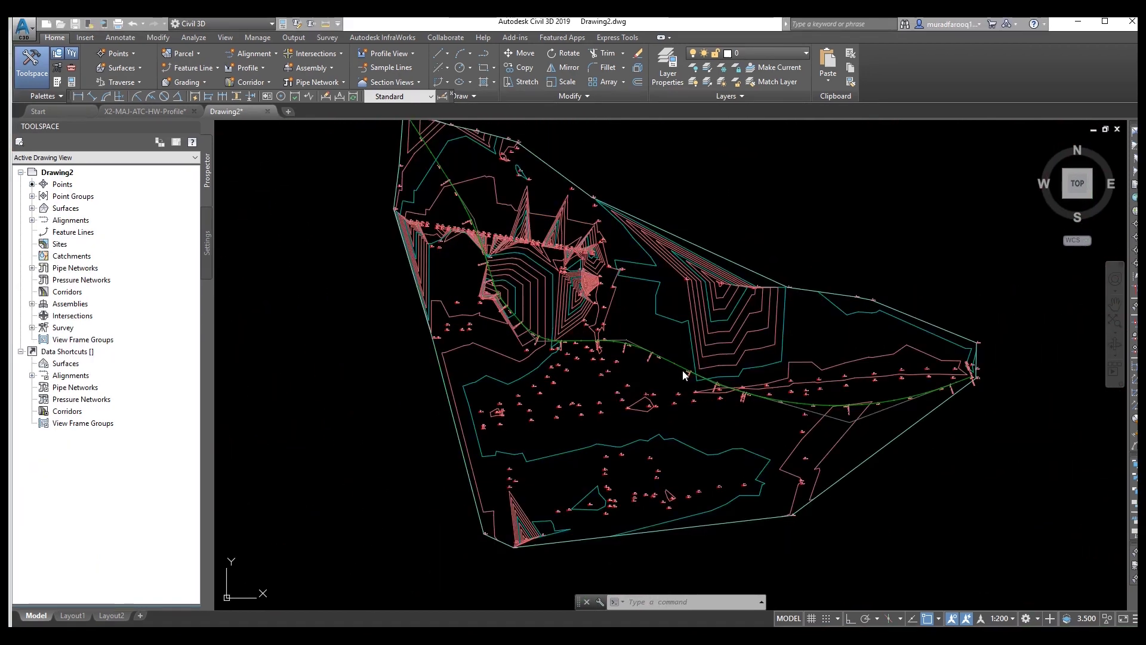
pyautogui.click(767, 395)
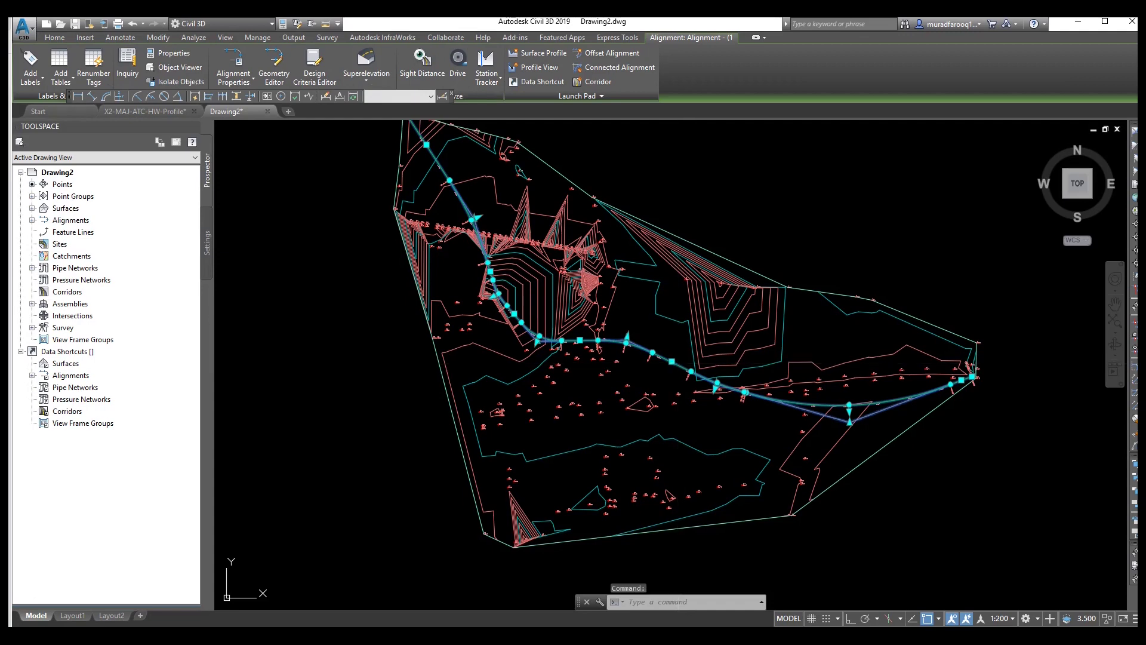
pyautogui.press('Delete')
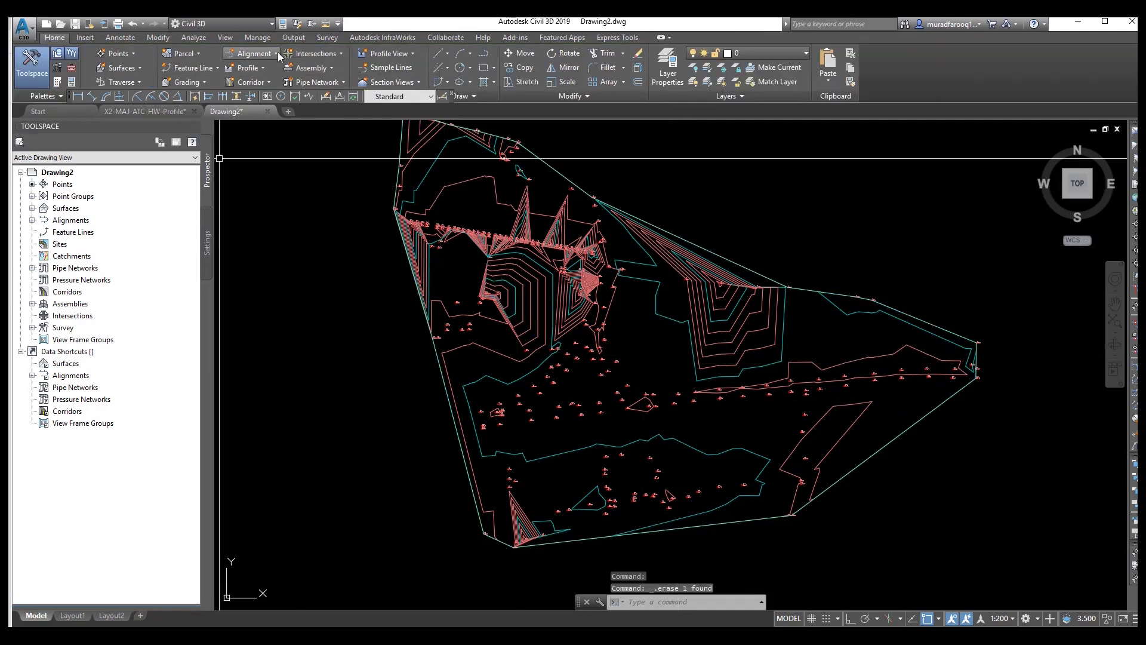
# Create a centerline layout alignment named Alignment - 1, keeping the Proposed style and All Labels label set
pyautogui.click(278, 56)
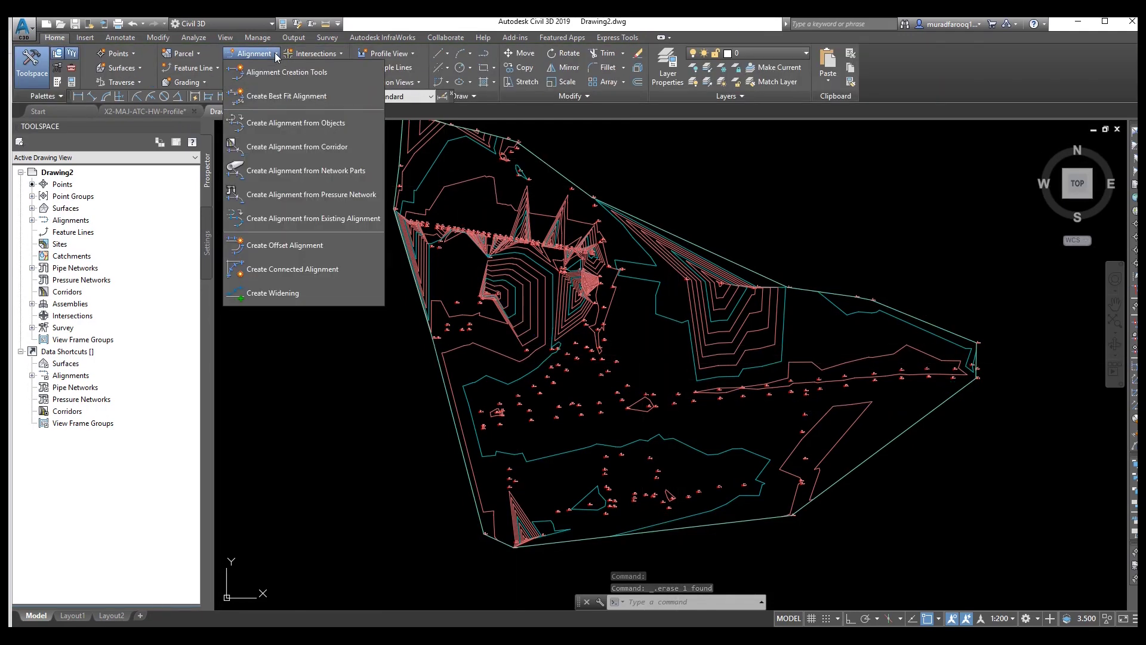
pyautogui.click(277, 73)
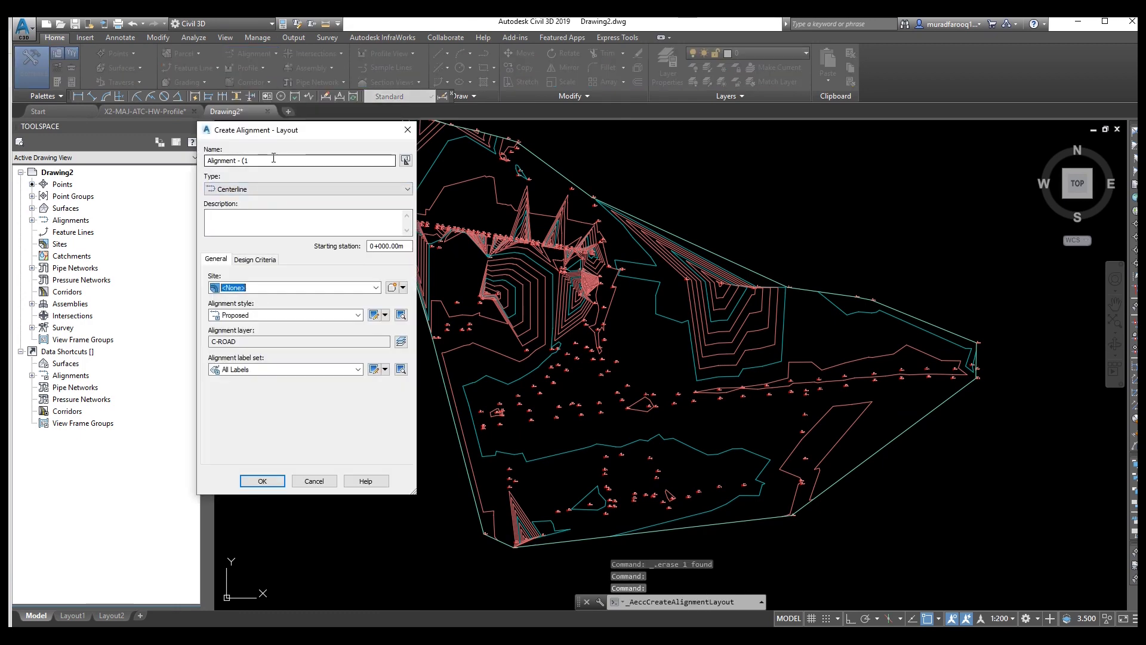
pyautogui.doubleClick(245, 160)
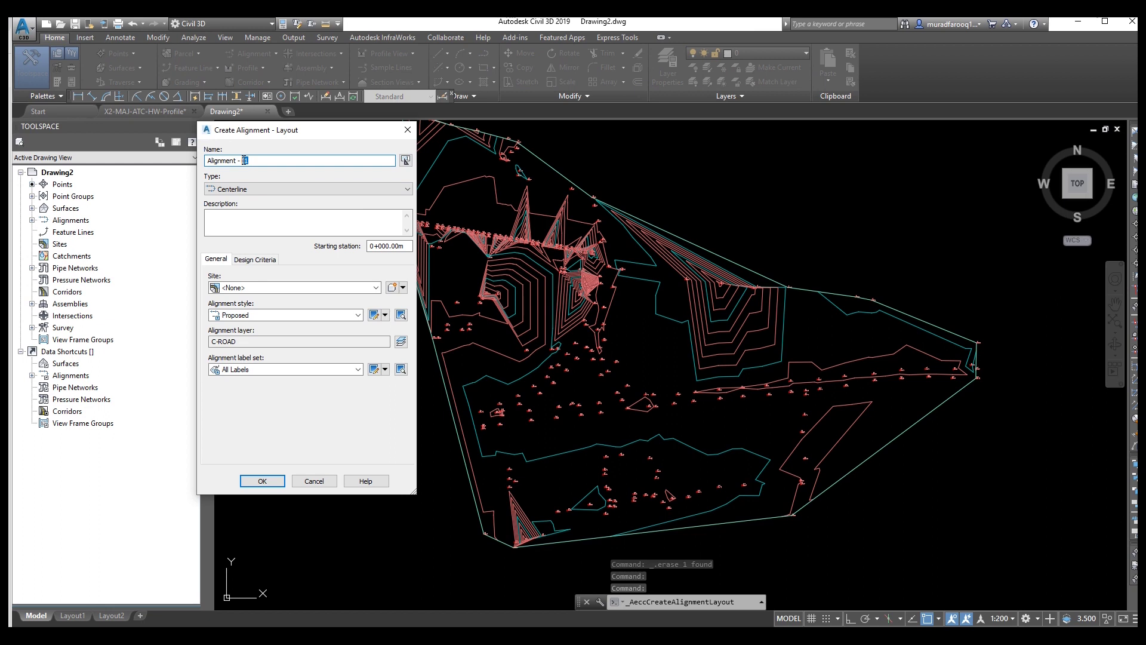
pyautogui.write('1')
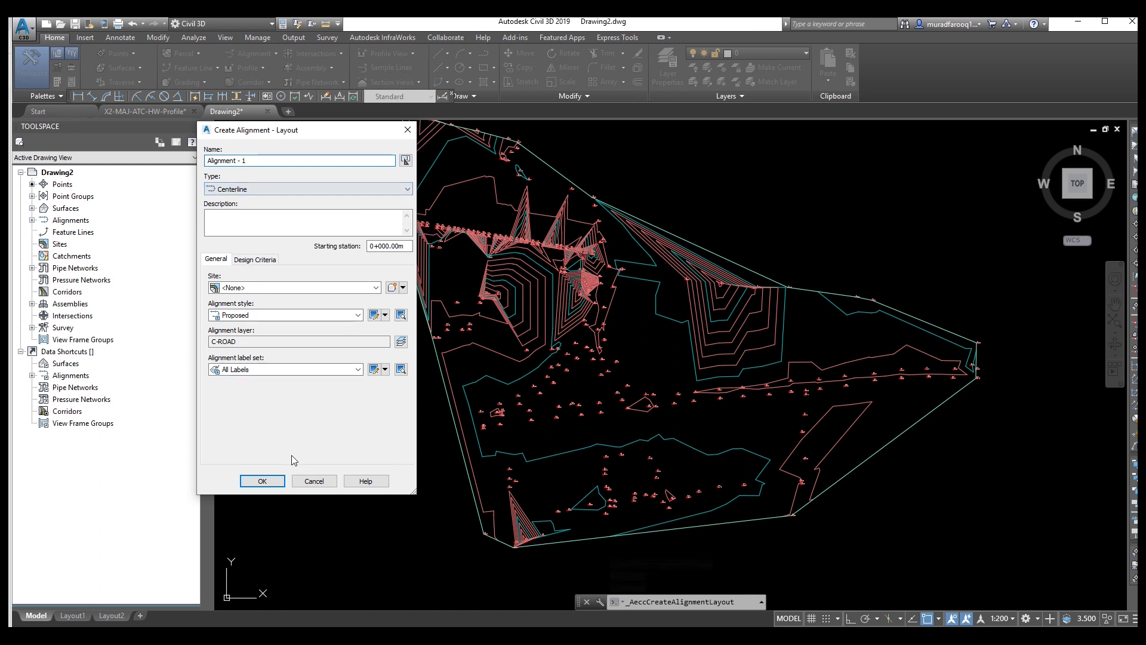
pyautogui.click(261, 482)
pyautogui.click(263, 481)
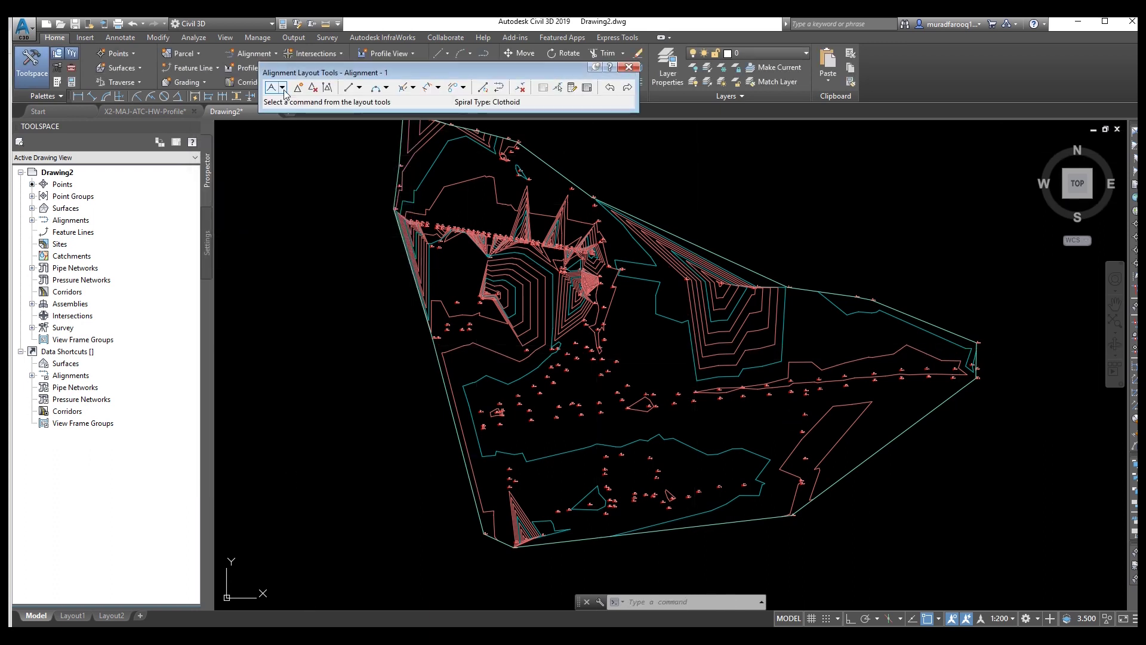
# Draw the alignment as Tangent-Tangent (With curves) from the surface's easternmost lower corner westward across the contours and up to its northwest corner
pyautogui.click(283, 89)
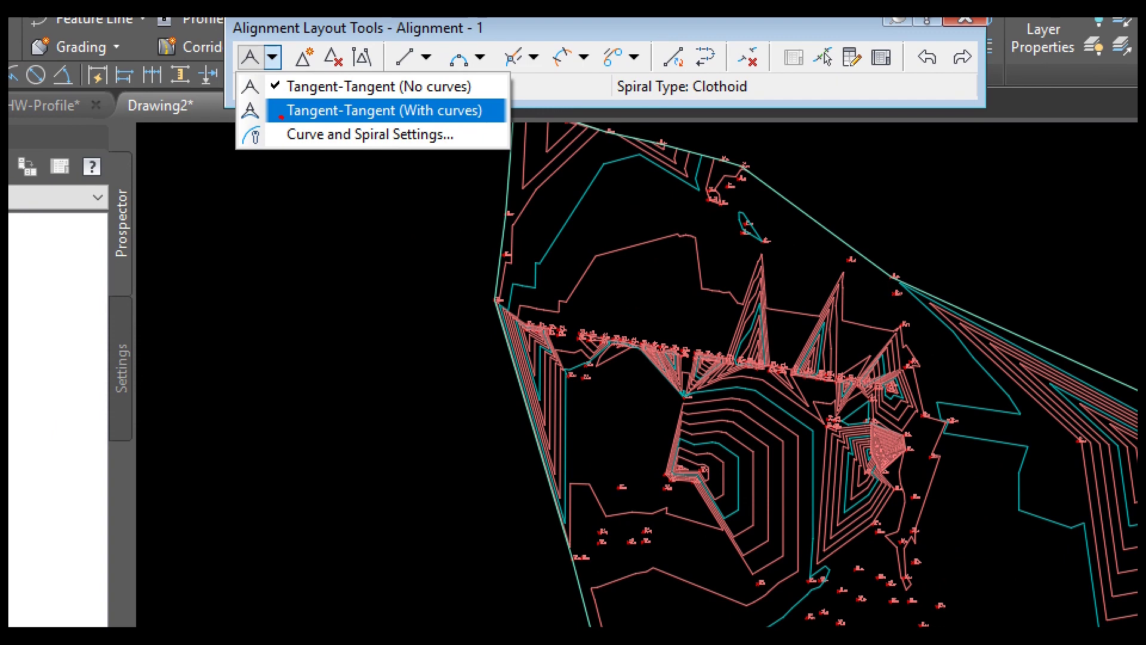
pyautogui.click(287, 110)
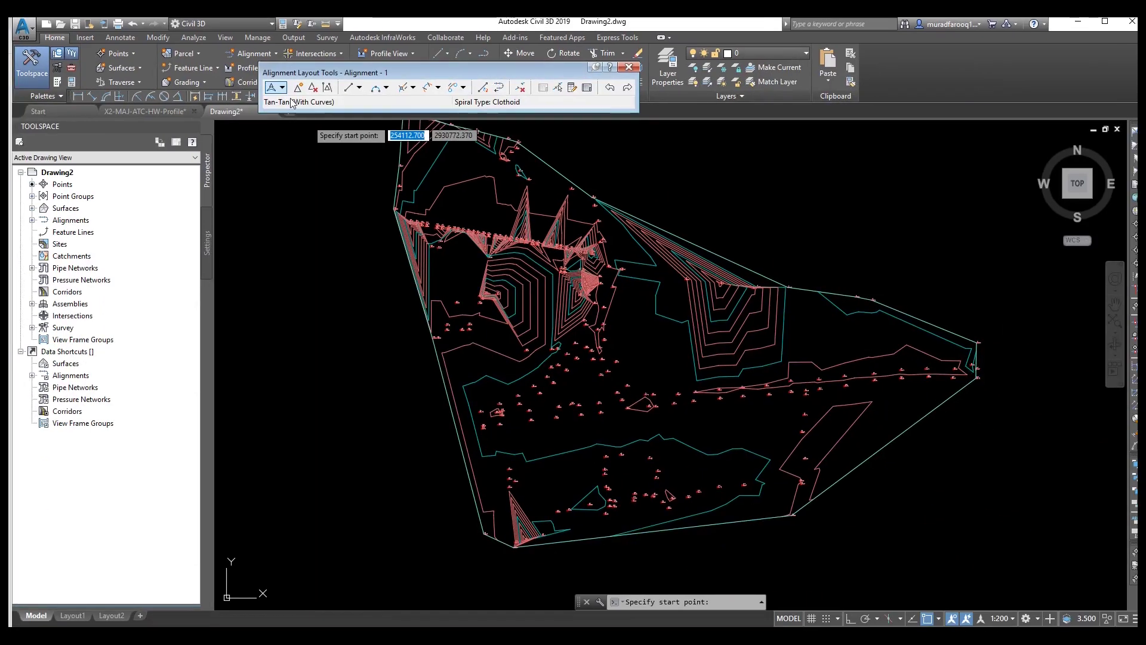
pyautogui.click(283, 89)
pyautogui.click(293, 112)
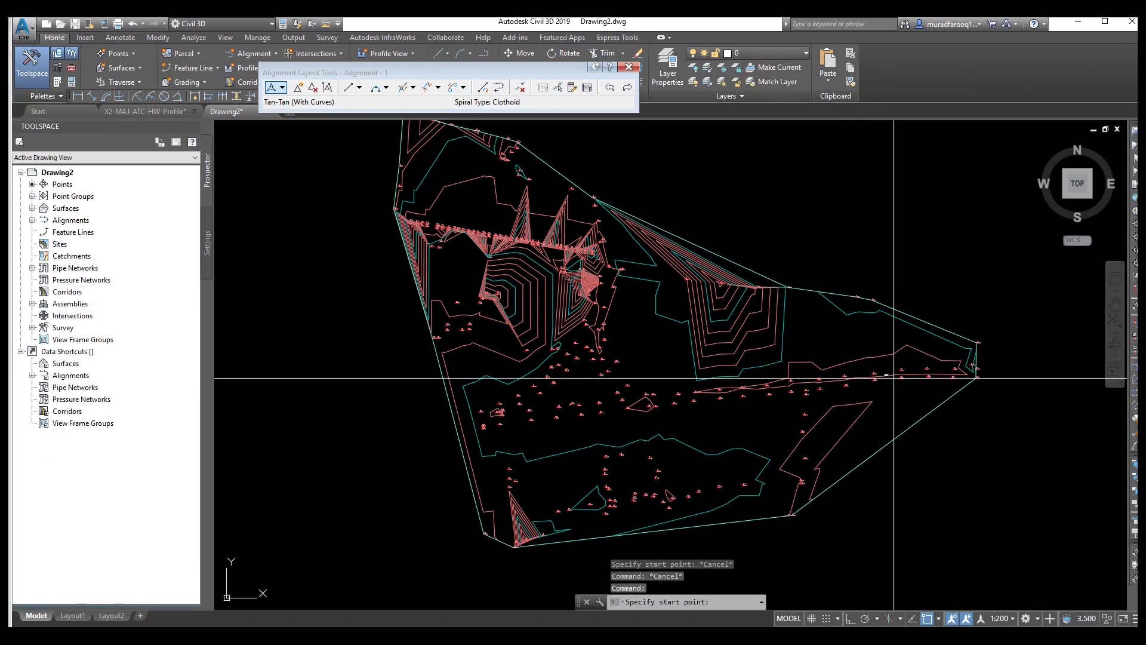
pyautogui.click(976, 378)
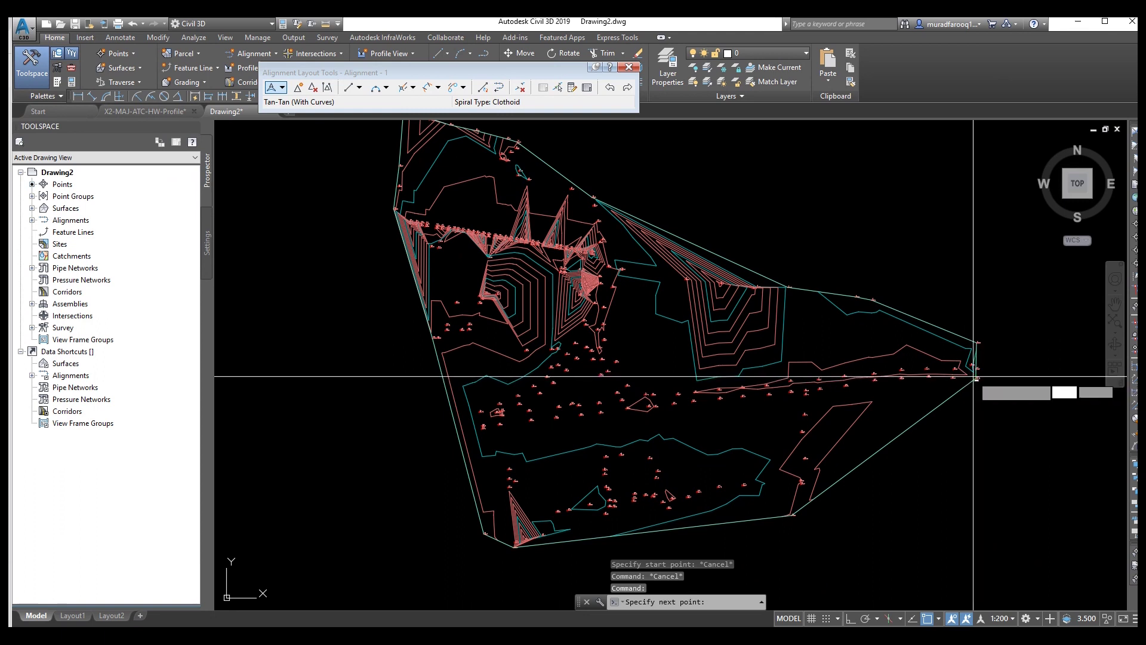
pyautogui.click(743, 417)
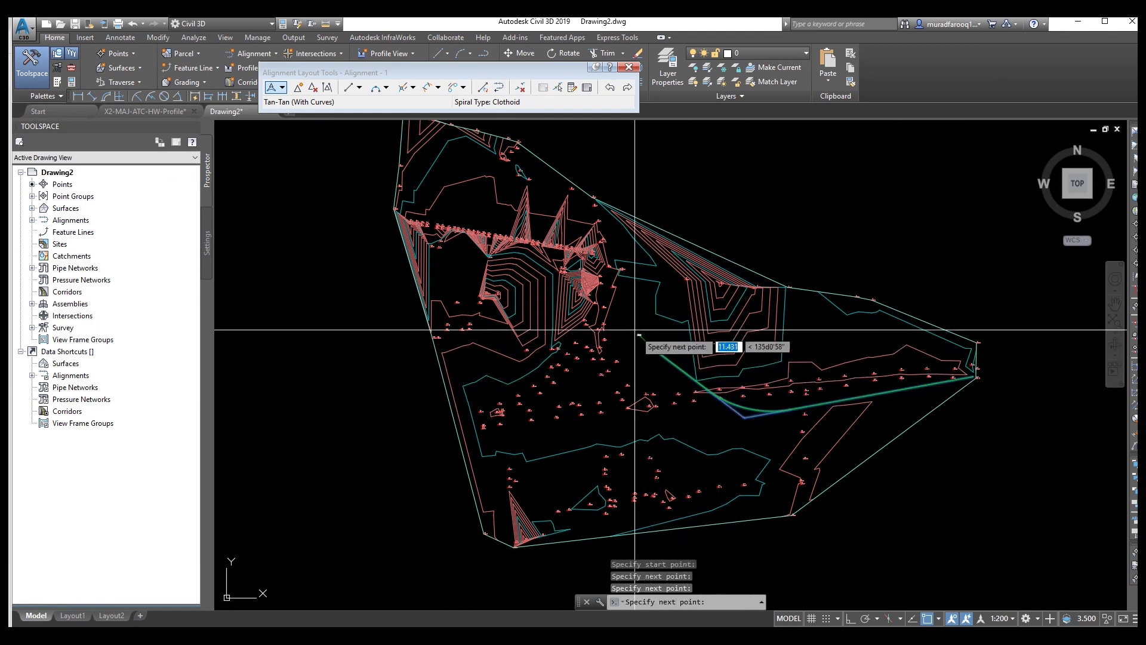
pyautogui.click(648, 345)
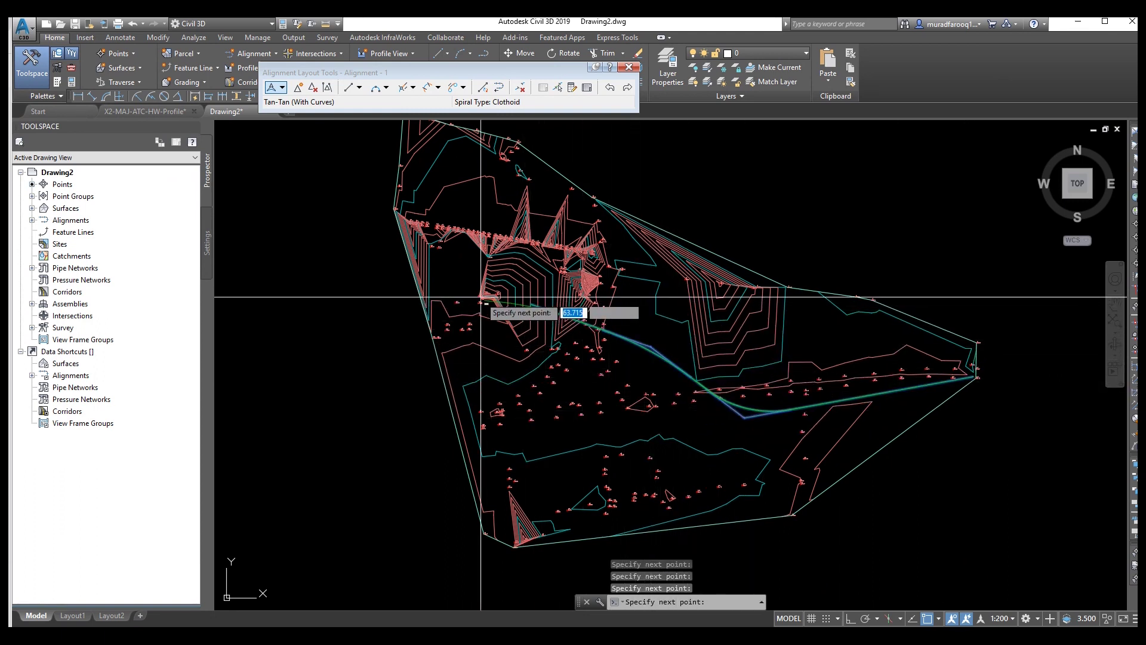
pyautogui.click(440, 292)
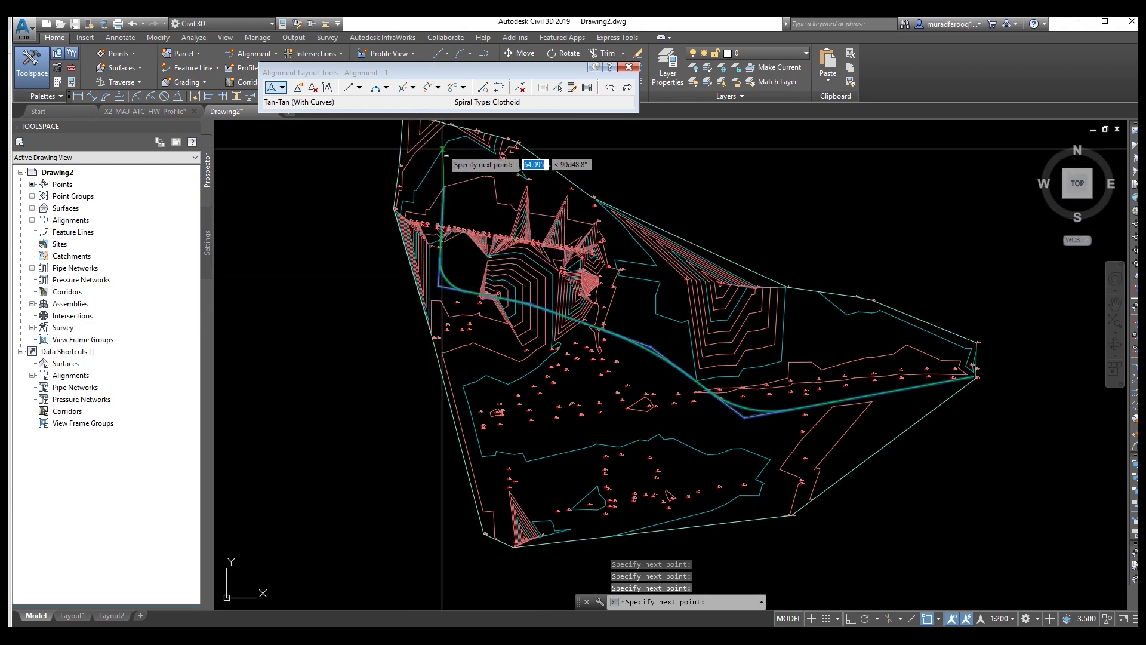
pyautogui.moveTo(416, 129); pyautogui.dragTo(411, 268, button='middle')
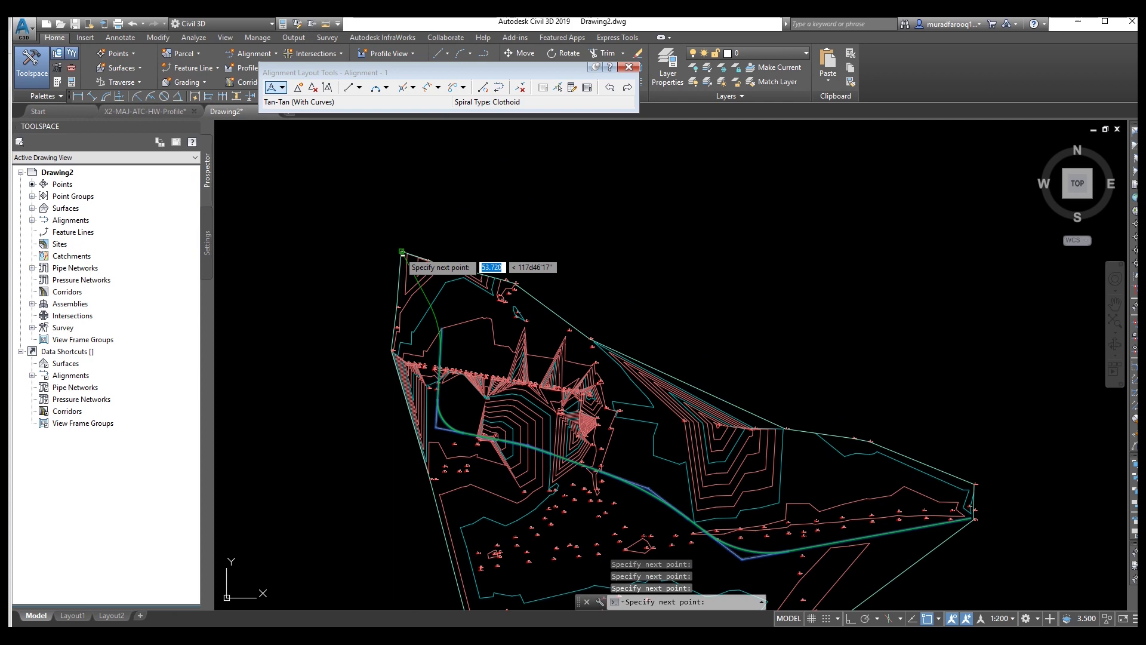
pyautogui.press('Return')
# Inspect the curves and station labels along the drawn alignment and close the Alignment Layout Tools
pyautogui.scroll(8, 660, 499)
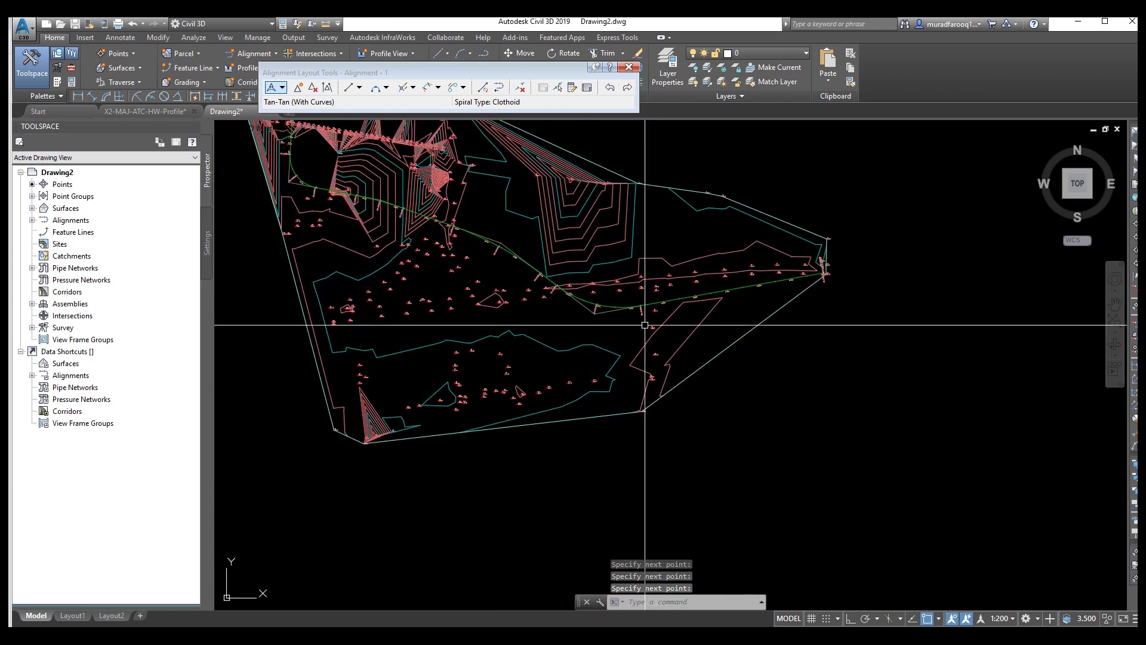
pyautogui.scroll(4, 682, 253)
pyautogui.moveTo(530, 358); pyautogui.dragTo(799, 386, button='middle')
pyautogui.scroll(-10, 486, 327)
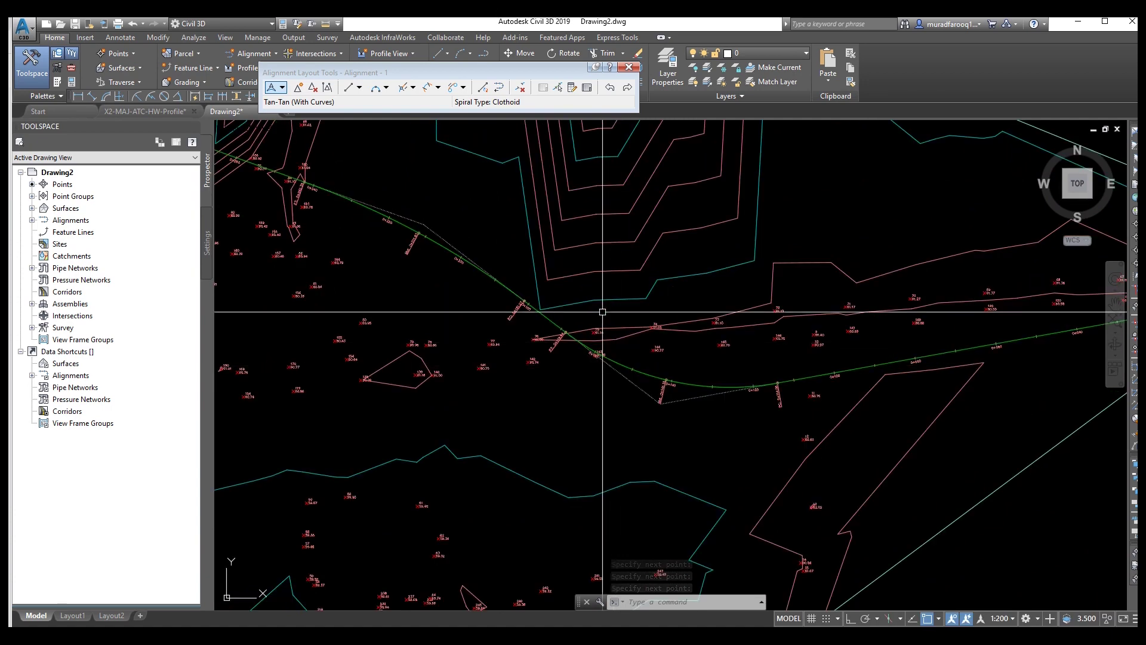
pyautogui.click(629, 66)
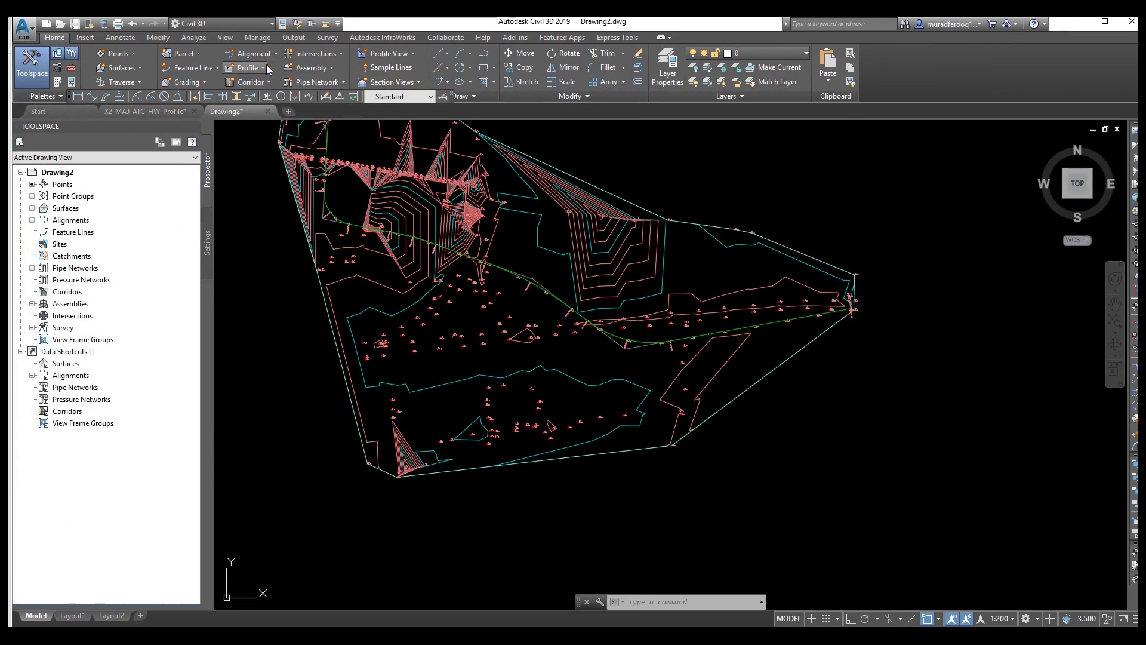
# Create a surface profile along Alignment - 1 from the EG surface, removing the duplicate entry from the profile list
pyautogui.click(267, 78)
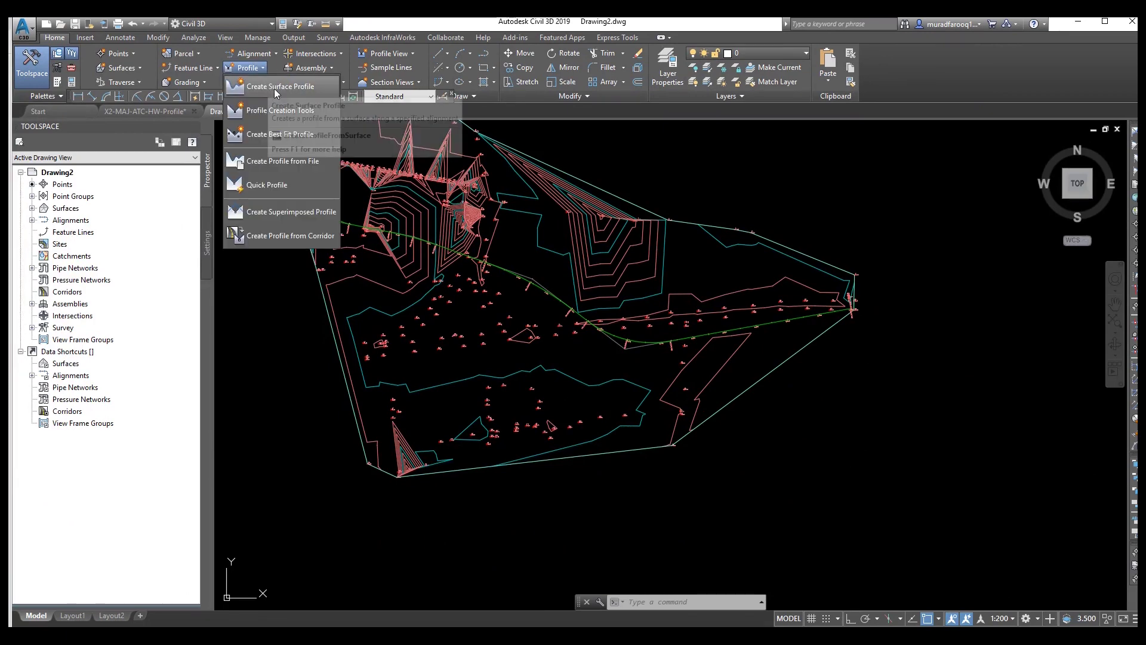
pyautogui.click(271, 88)
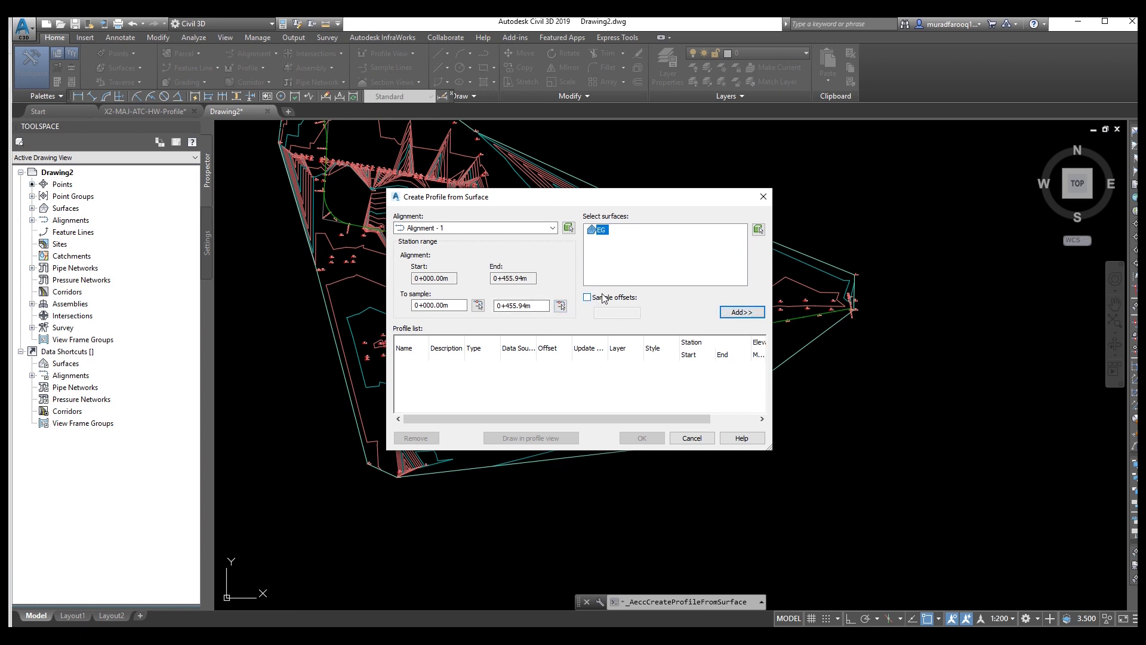
pyautogui.click(740, 314)
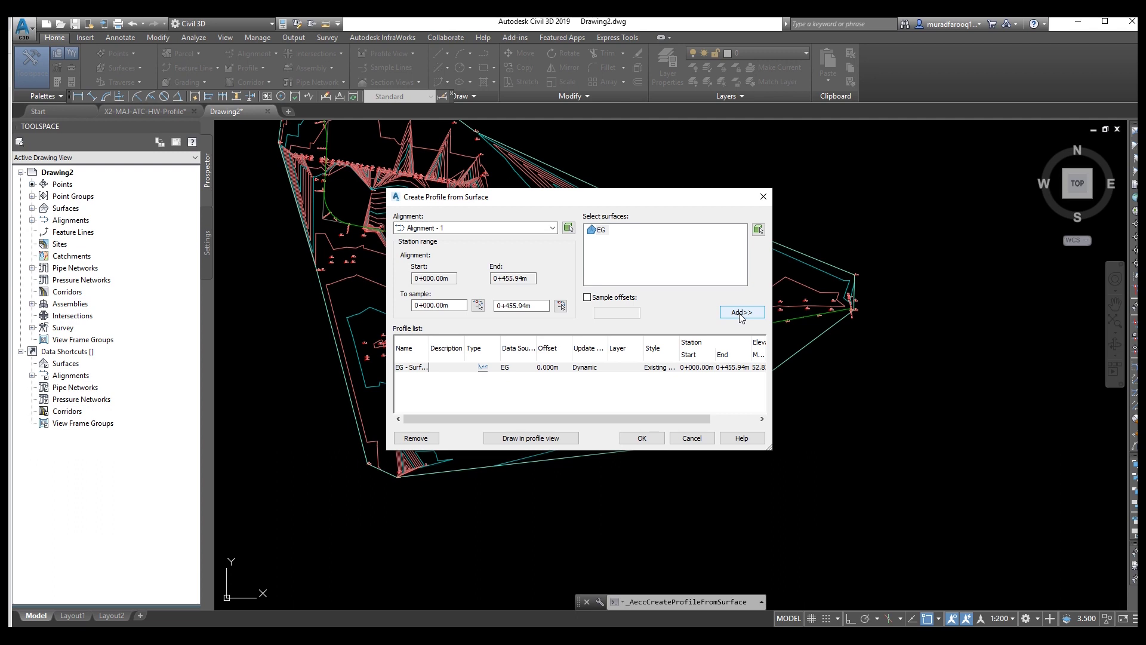
pyautogui.click(745, 317)
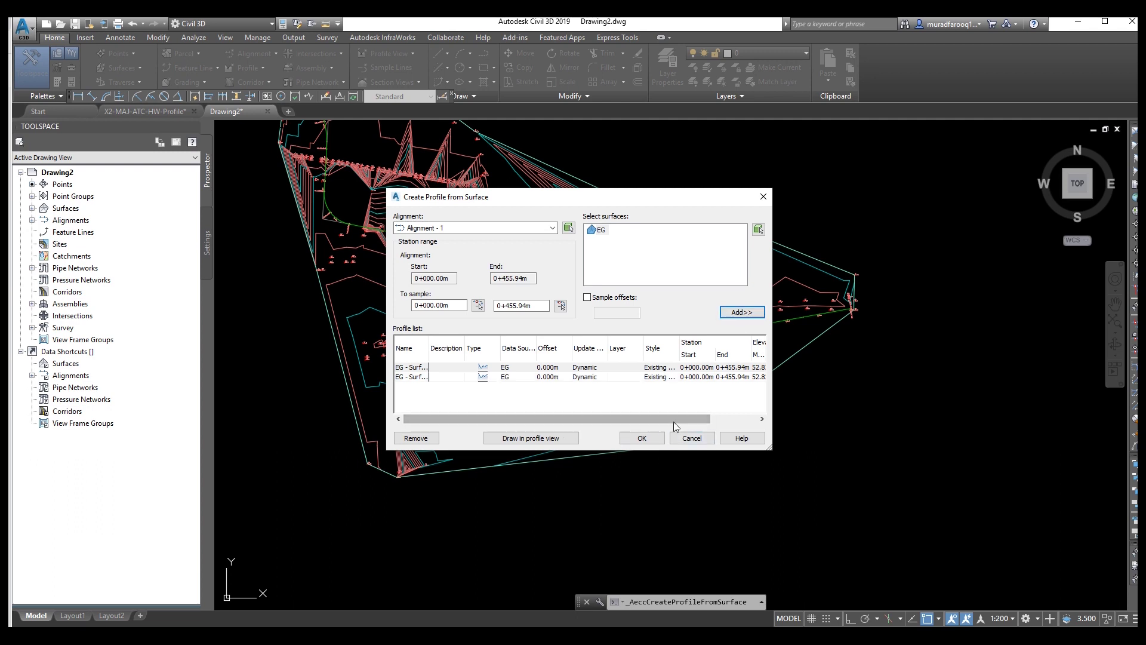
pyautogui.click(619, 378)
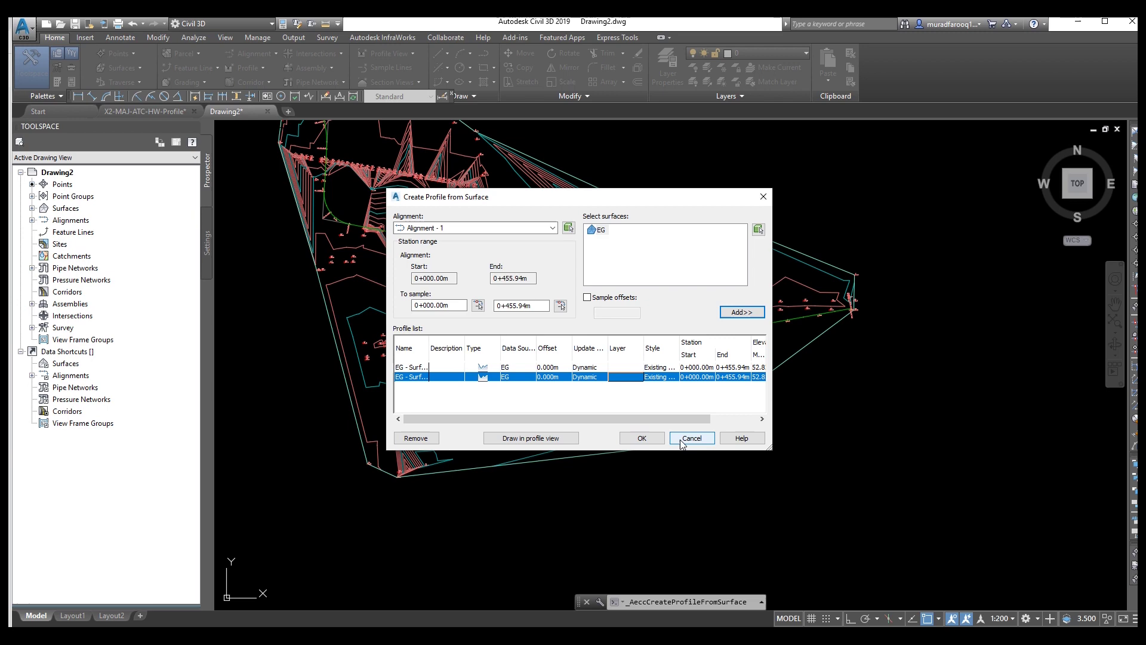
pyautogui.click(420, 438)
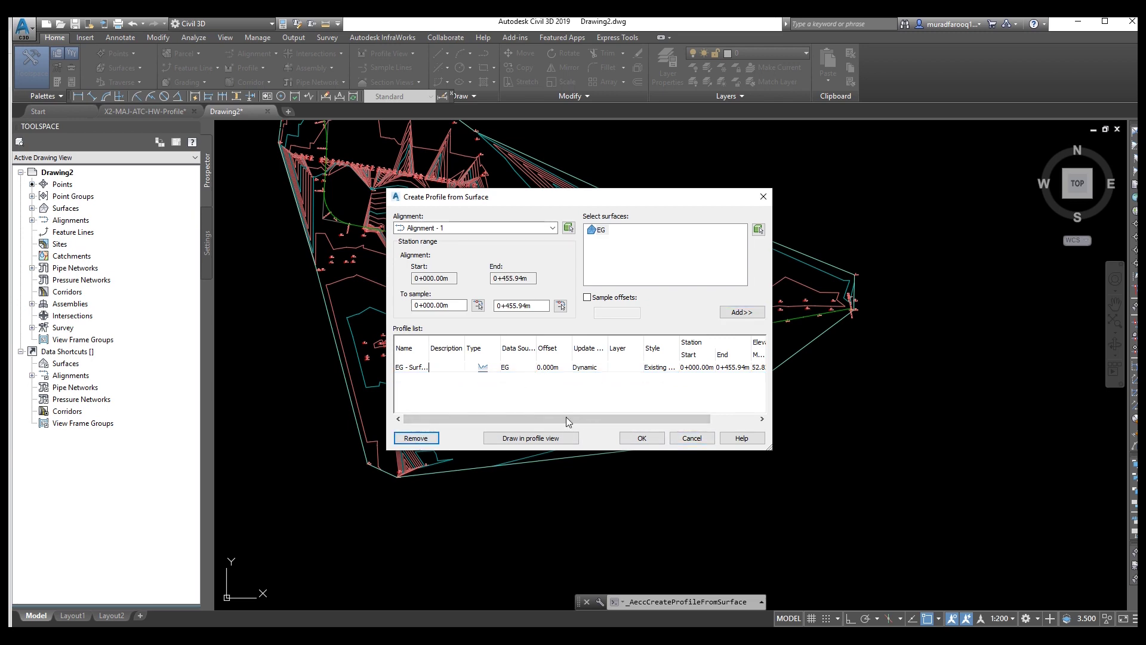
# Draw the profile in a Profile View style view with automatic ranges and the EG-FG Elevations and Stations band set, placing it above the surface
pyautogui.click(543, 439)
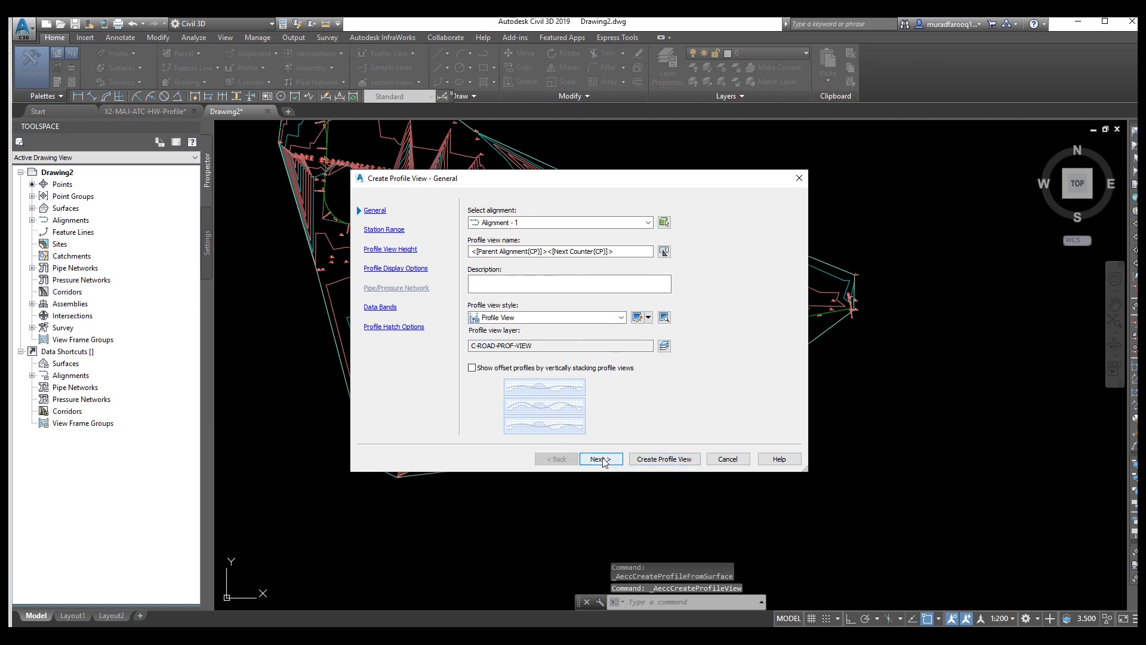
pyautogui.click(603, 460)
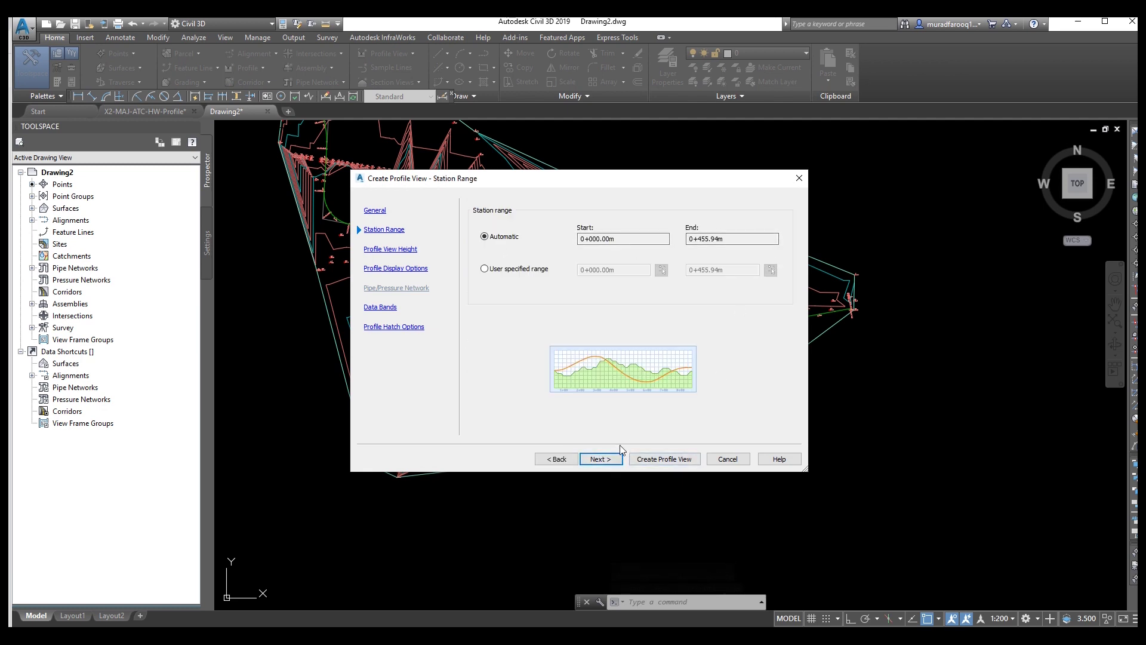
pyautogui.click(611, 461)
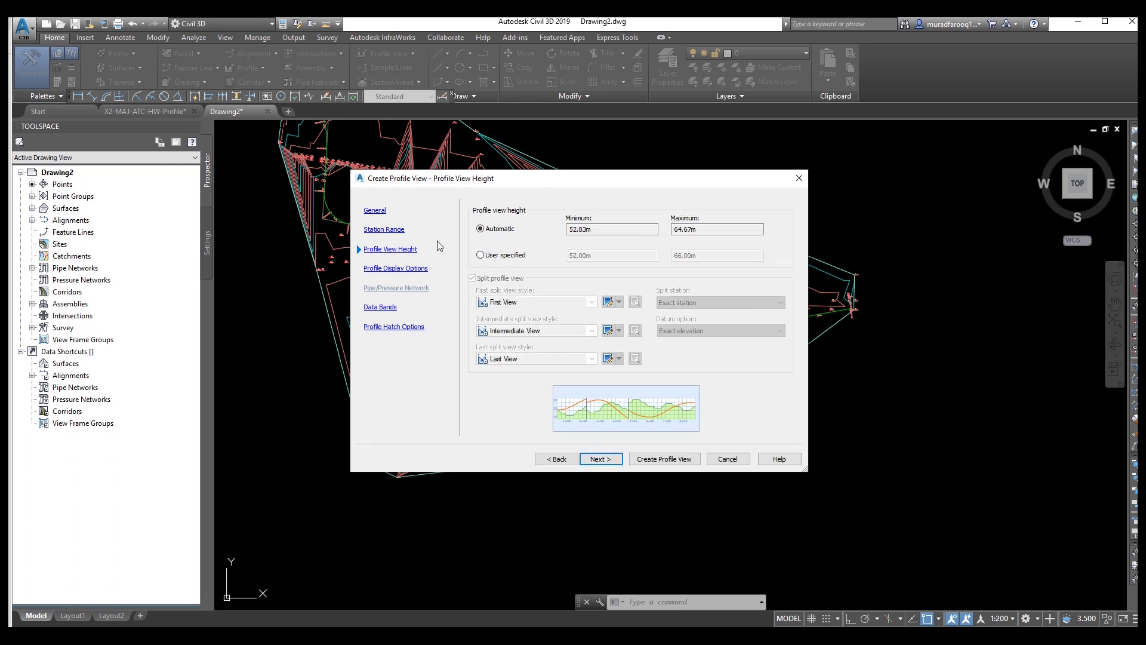
pyautogui.click(608, 460)
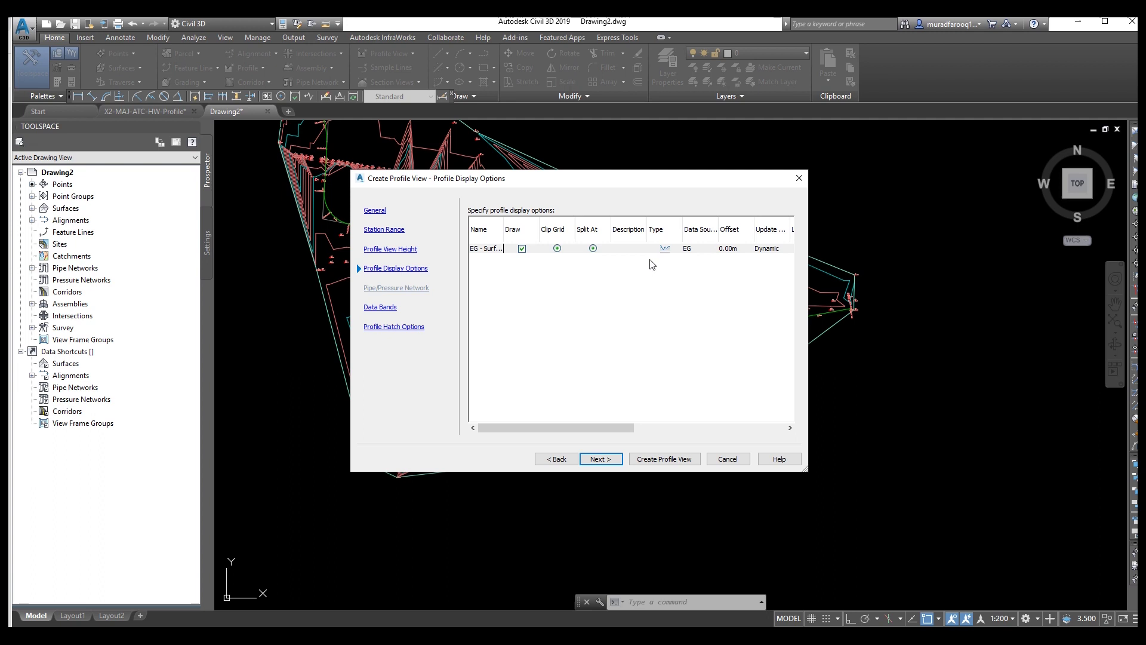
pyautogui.click(600, 459)
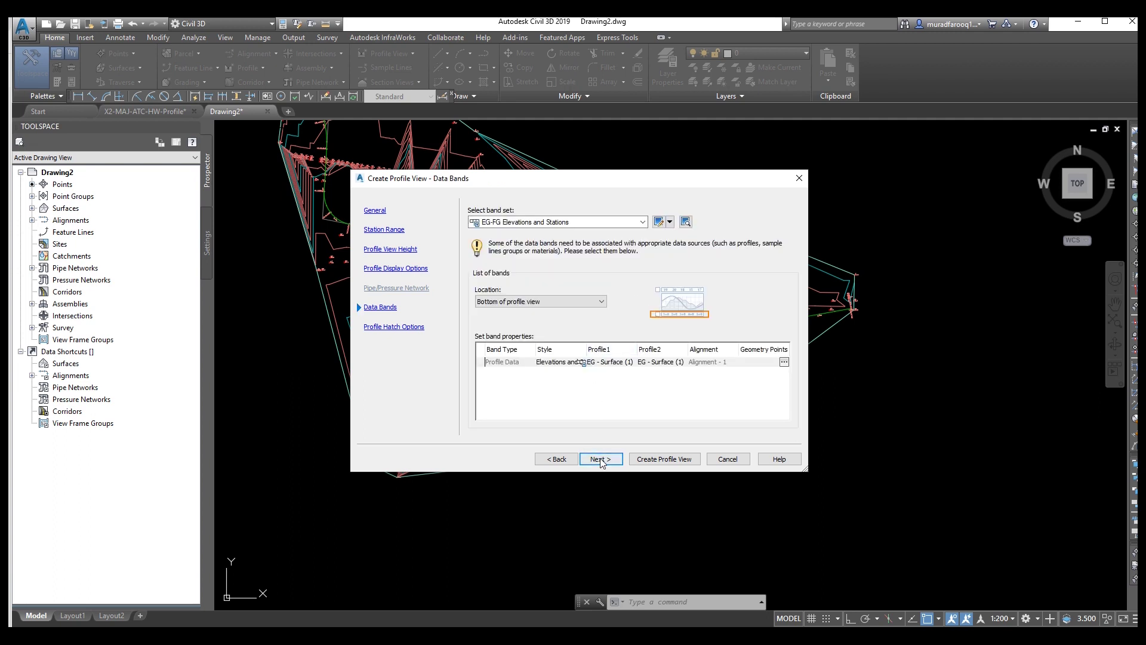
pyautogui.click(600, 459)
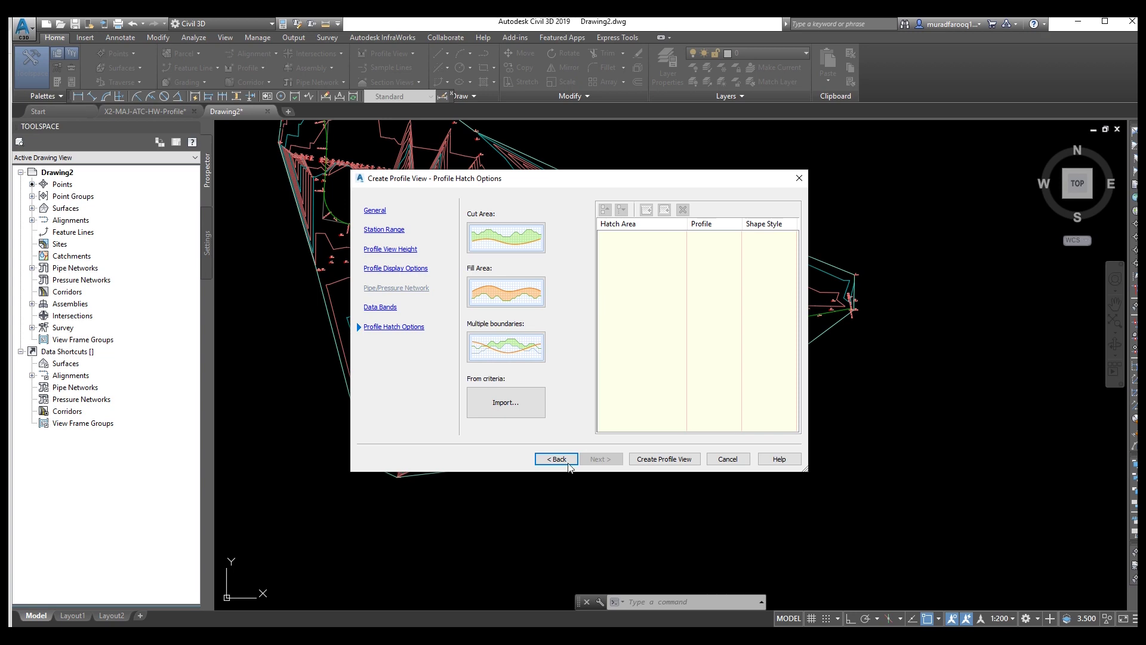
pyautogui.click(662, 459)
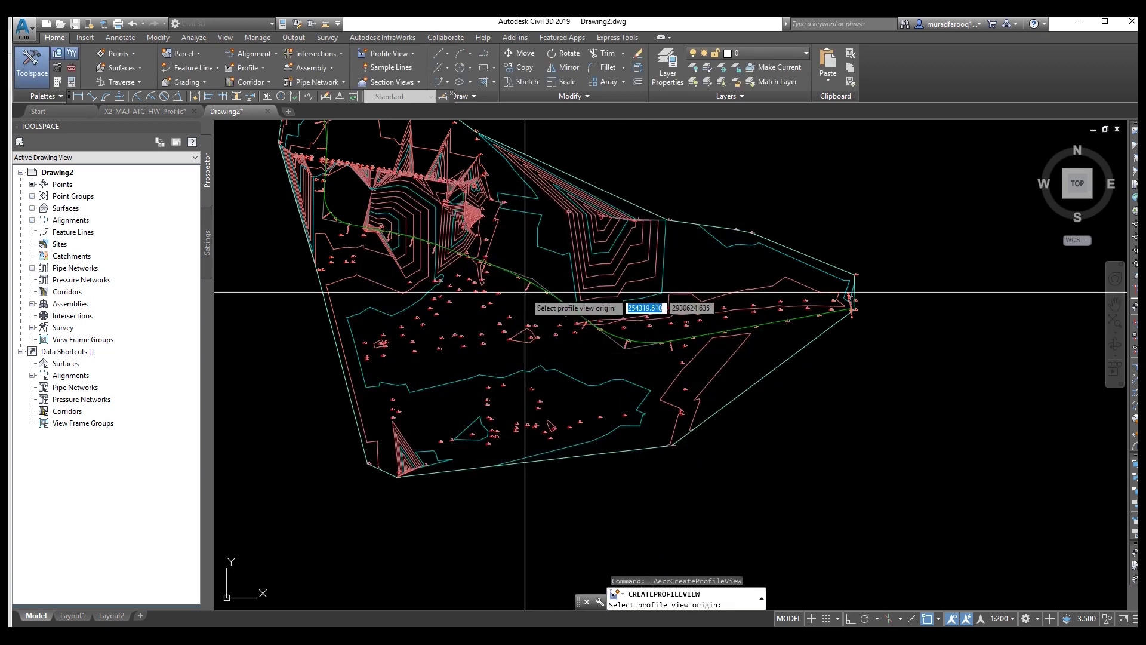
pyautogui.scroll(-3, 614, 271)
pyautogui.moveTo(507, 251); pyautogui.dragTo(588, 519, button='middle')
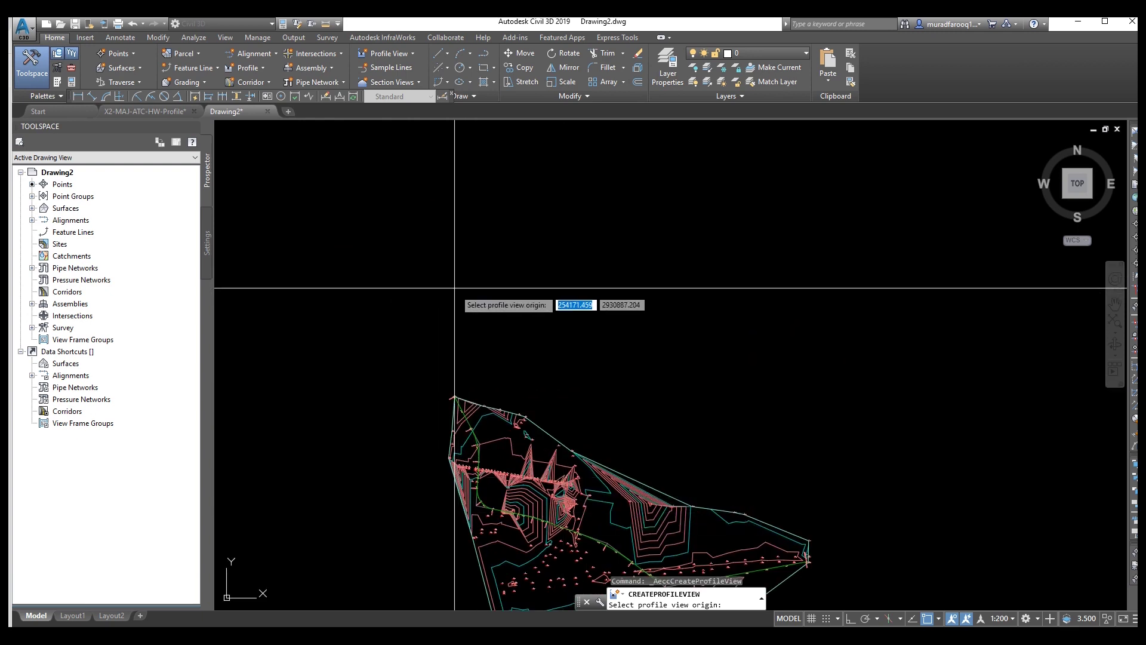
pyautogui.click(456, 346)
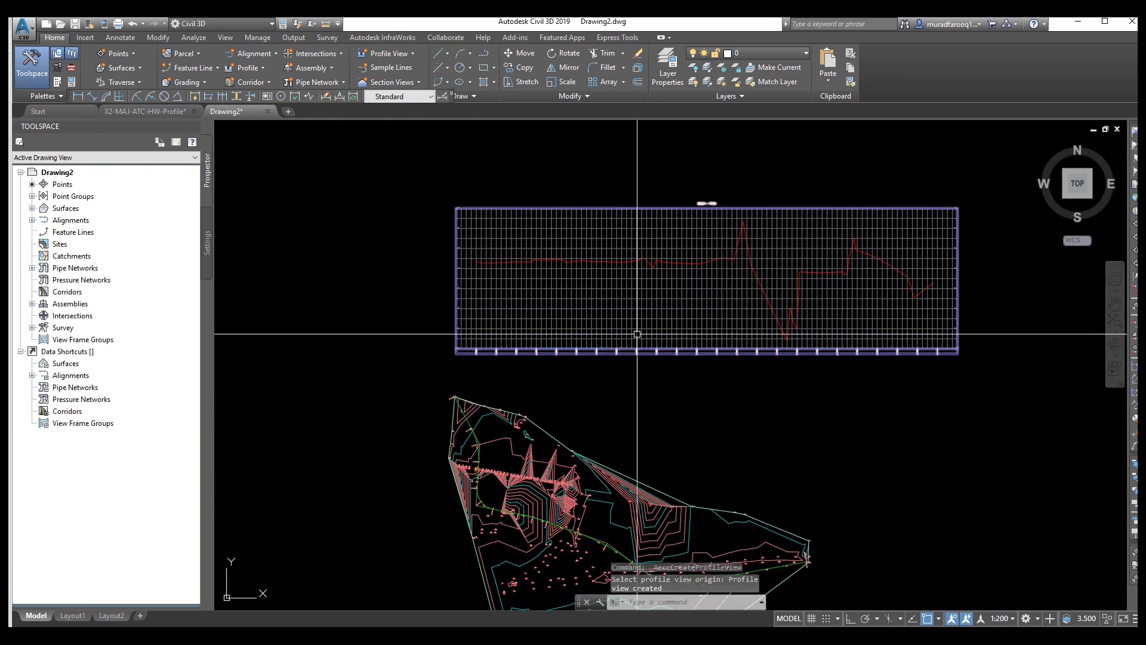
# Edit the profile view style to clip the vertical and horizontal grids to the highest profile and omit the grid in padding areas
pyautogui.scroll(2, 647, 314)
pyautogui.scroll(-2, 616, 332)
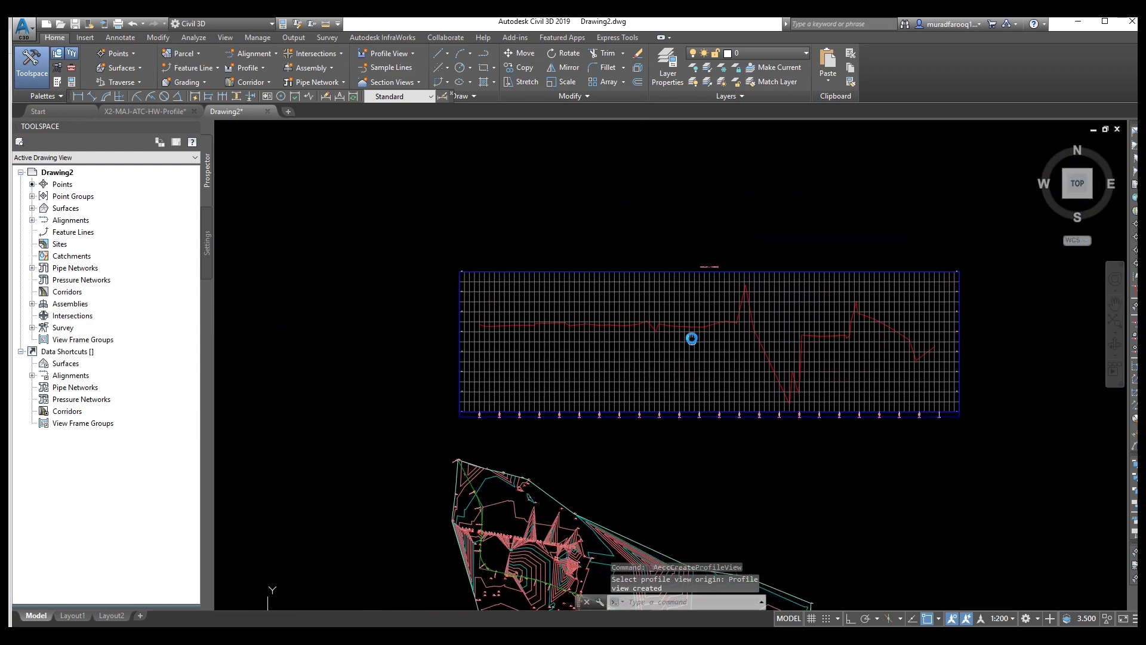
pyautogui.click(571, 289)
pyautogui.rightClick(572, 291)
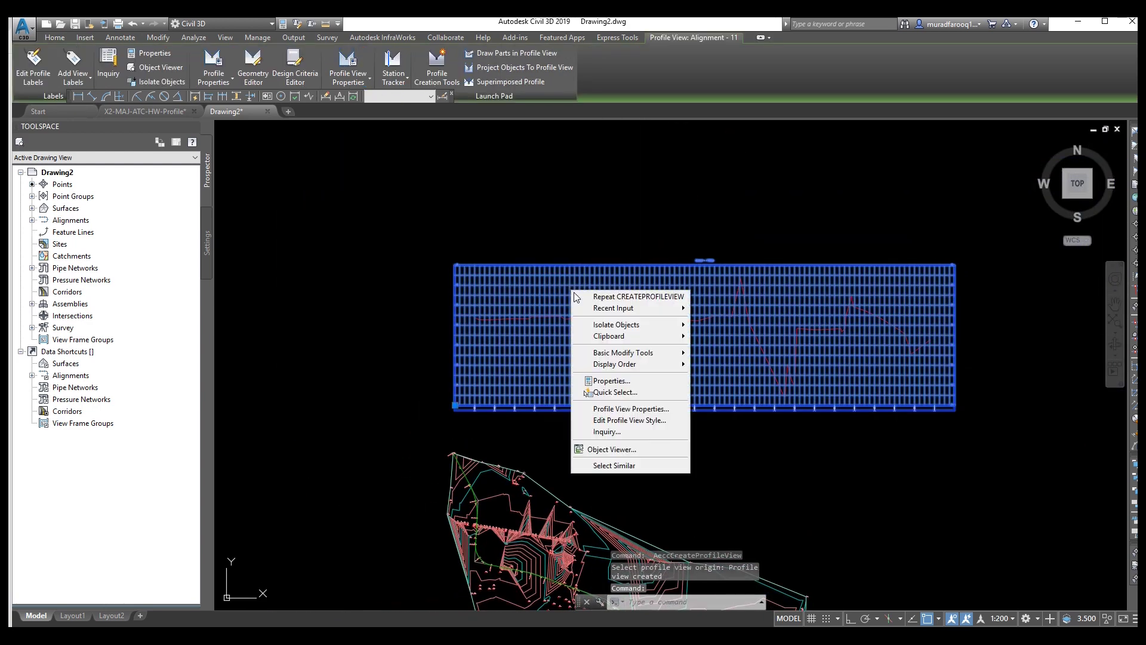
pyautogui.click(646, 429)
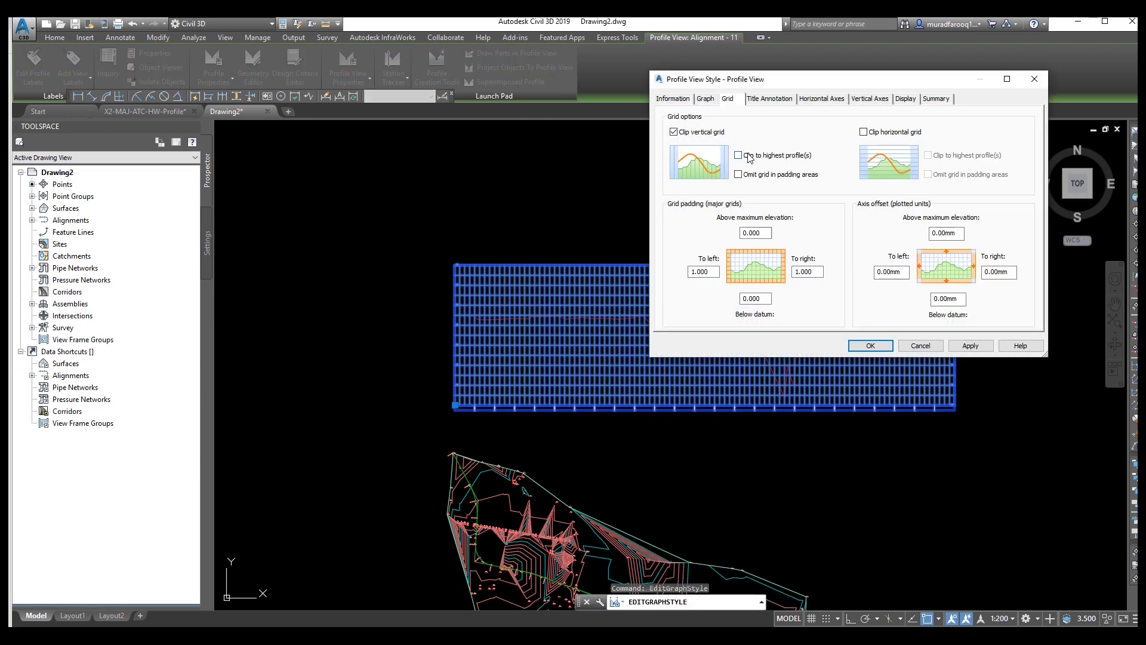
pyautogui.click(896, 133)
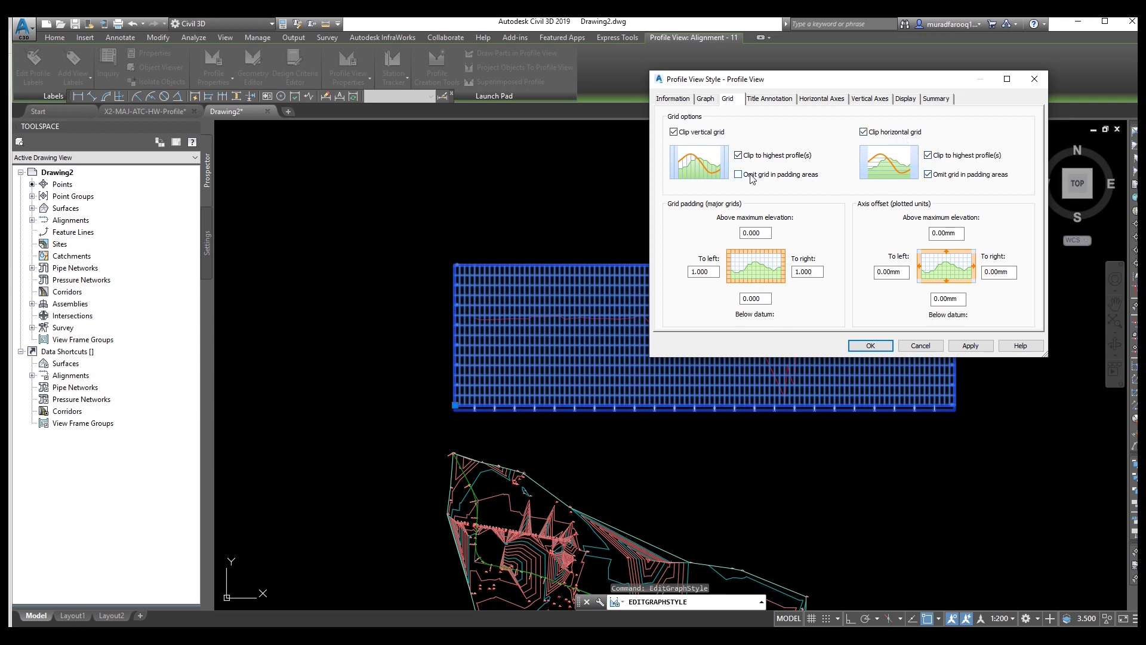
pyautogui.click(870, 345)
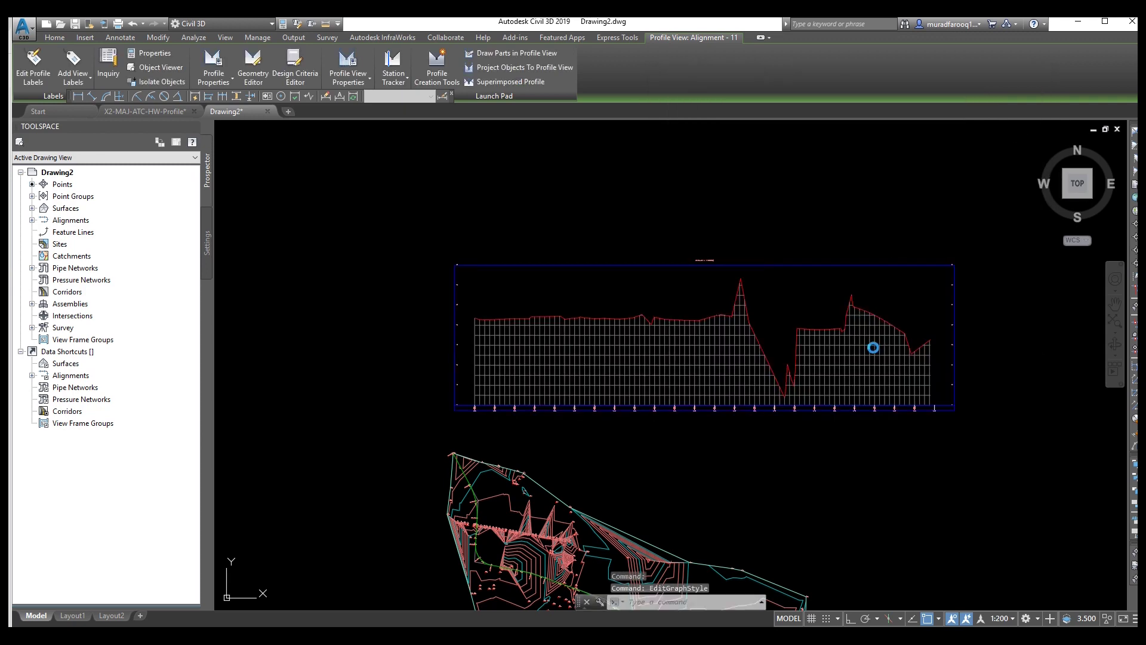
pyautogui.press('Escape')
# Examine the clipped profile grid and the elevation and station labels in the data band beneath the profile view
pyautogui.scroll(4, 660, 310)
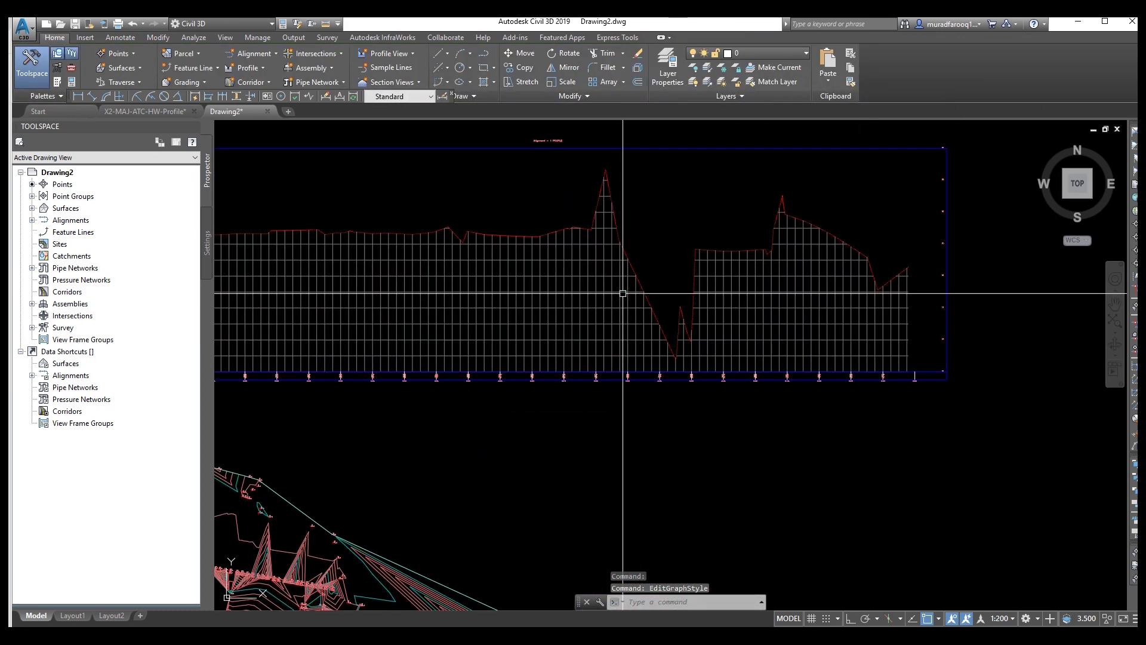
pyautogui.scroll(-5, 622, 294)
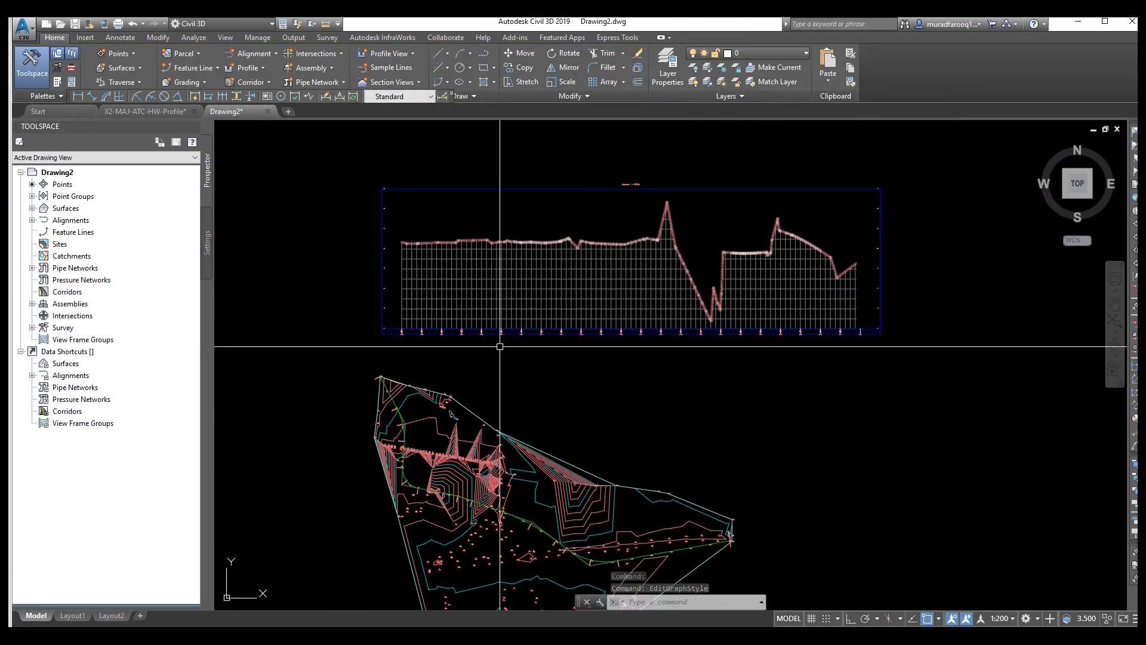
pyautogui.scroll(2, 446, 296)
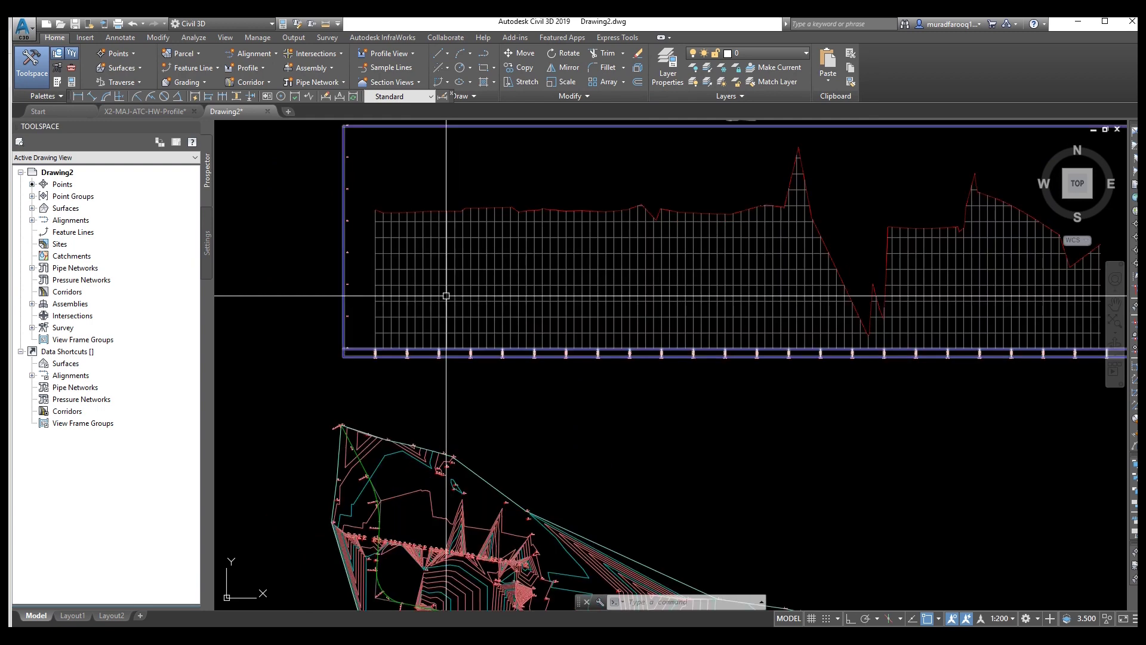
pyautogui.scroll(4, 531, 299)
pyautogui.moveTo(520, 384); pyautogui.dragTo(758, 398, button='middle')
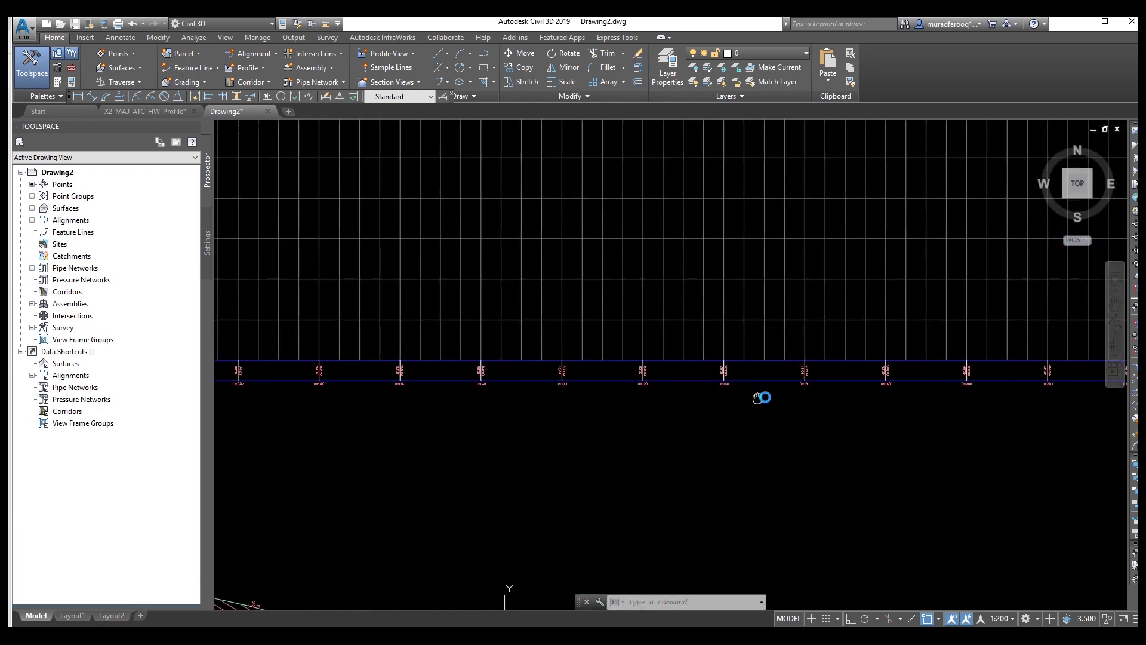
pyautogui.scroll(6, 489, 394)
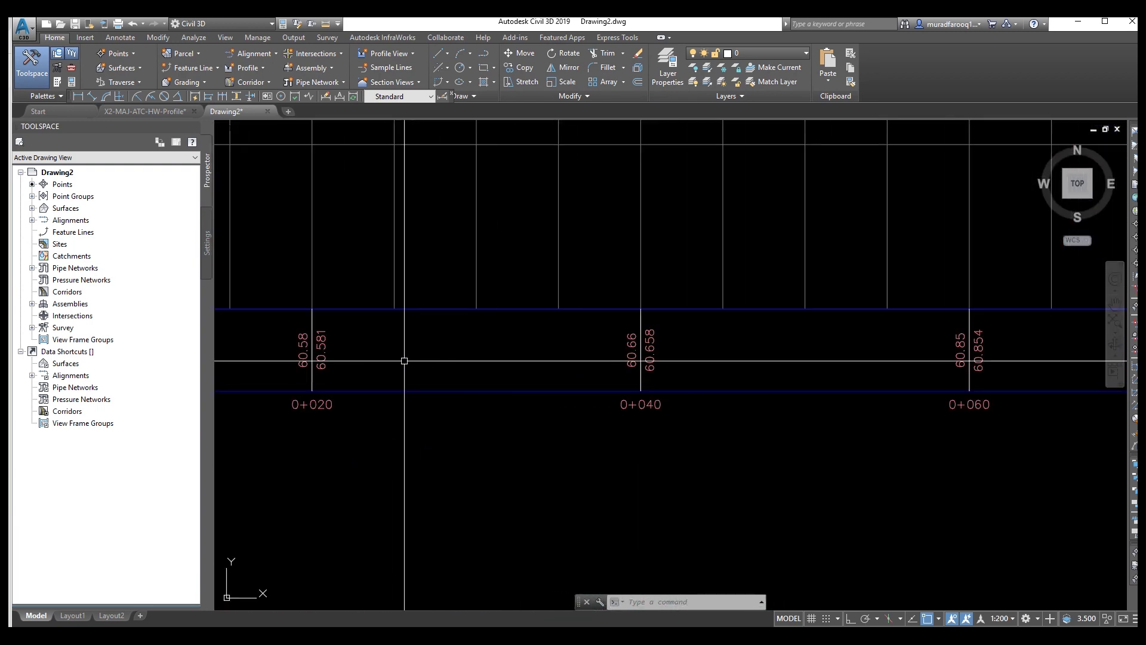
pyautogui.moveTo(404, 361); pyautogui.dragTo(615, 385, button='middle')
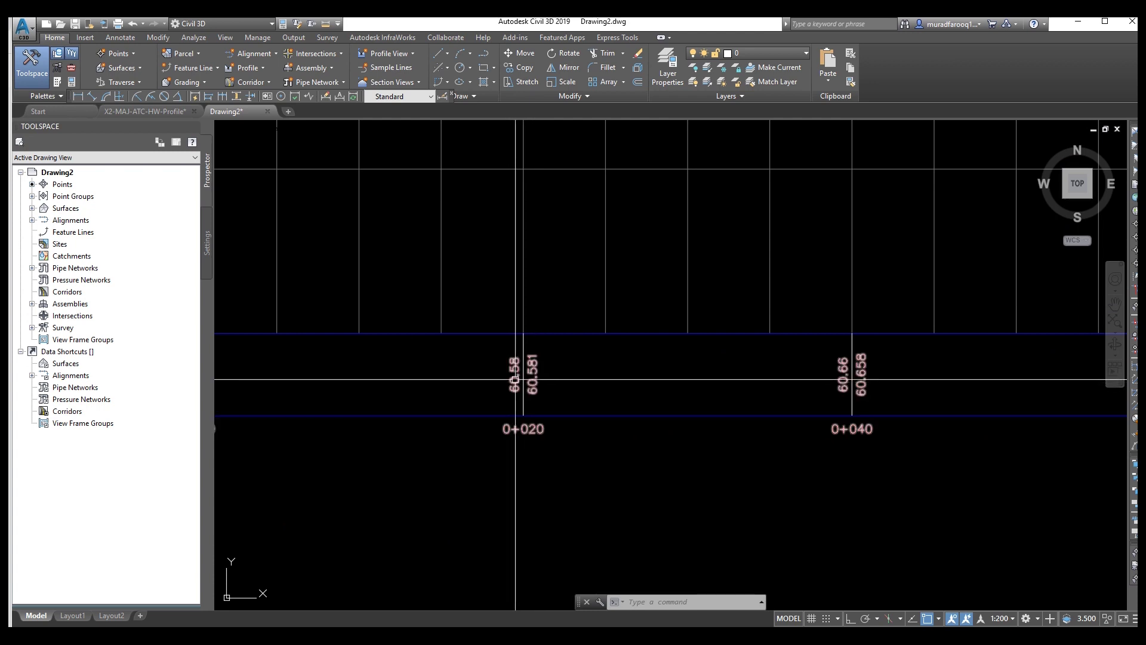
pyautogui.scroll(-5, 657, 388)
pyautogui.moveTo(775, 389); pyautogui.dragTo(618, 402, button='middle')
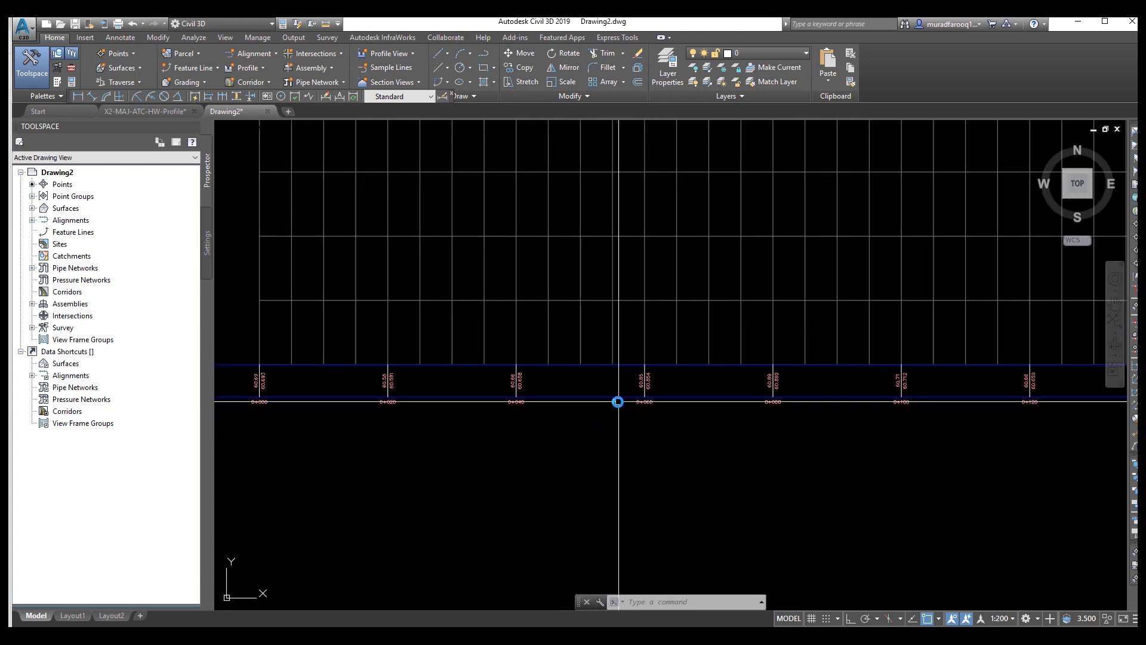
pyautogui.scroll(4, 615, 400)
pyautogui.scroll(-8, 422, 379)
pyautogui.scroll(-4, 423, 382)
pyautogui.moveTo(615, 317); pyautogui.dragTo(384, 294, button='middle')
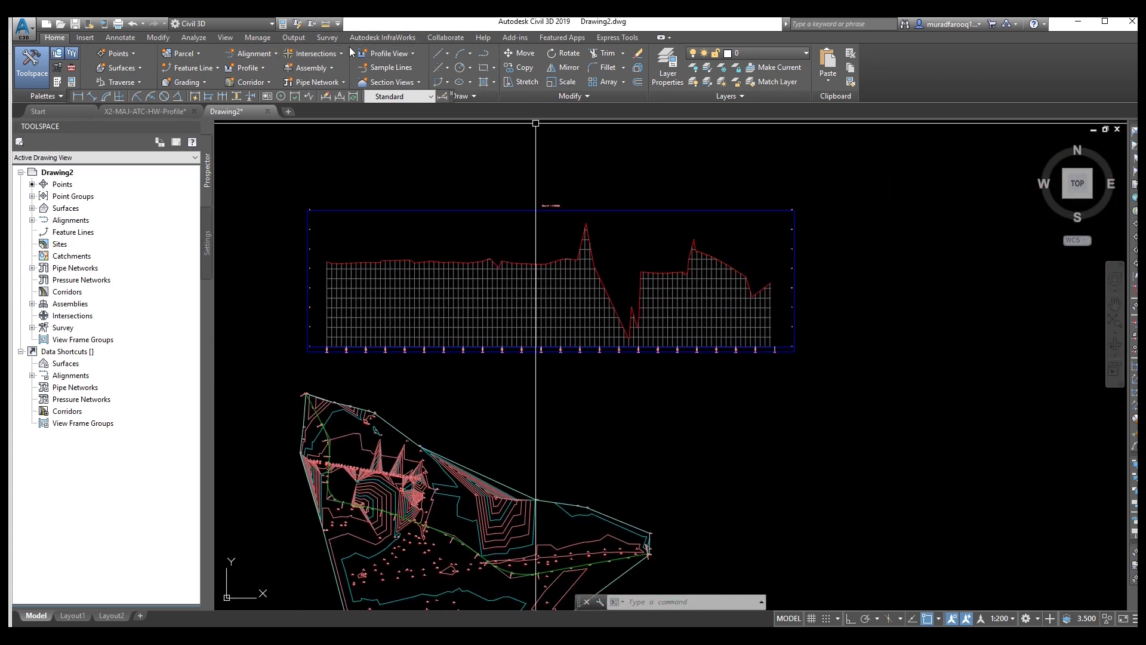
pyautogui.click(275, 54)
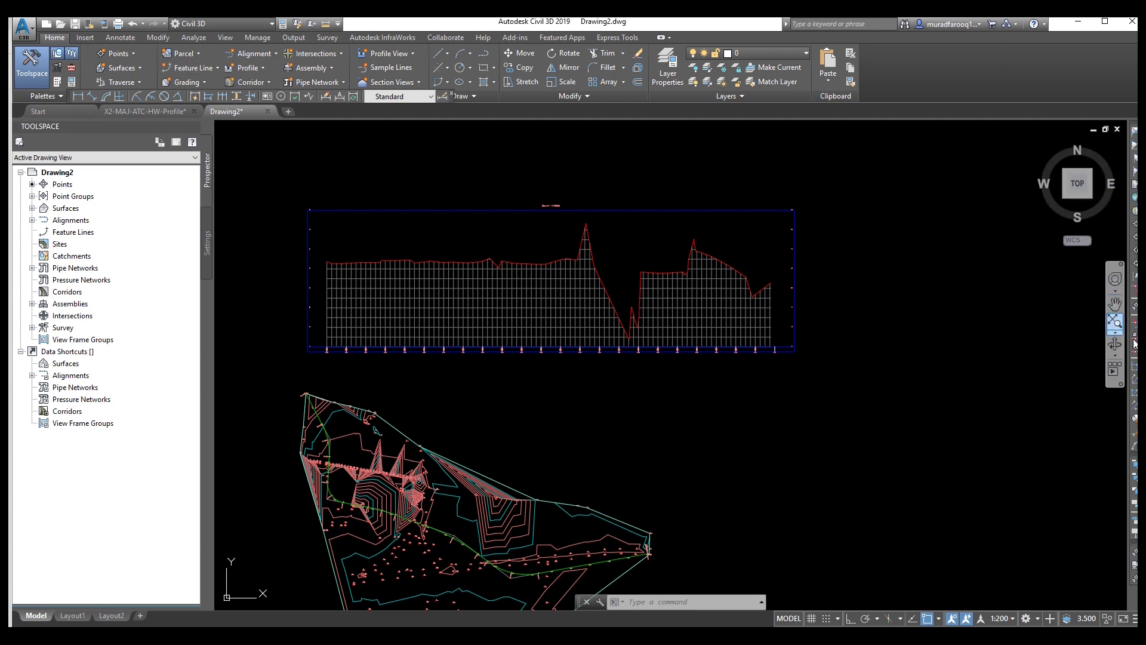
pyautogui.press('Print')
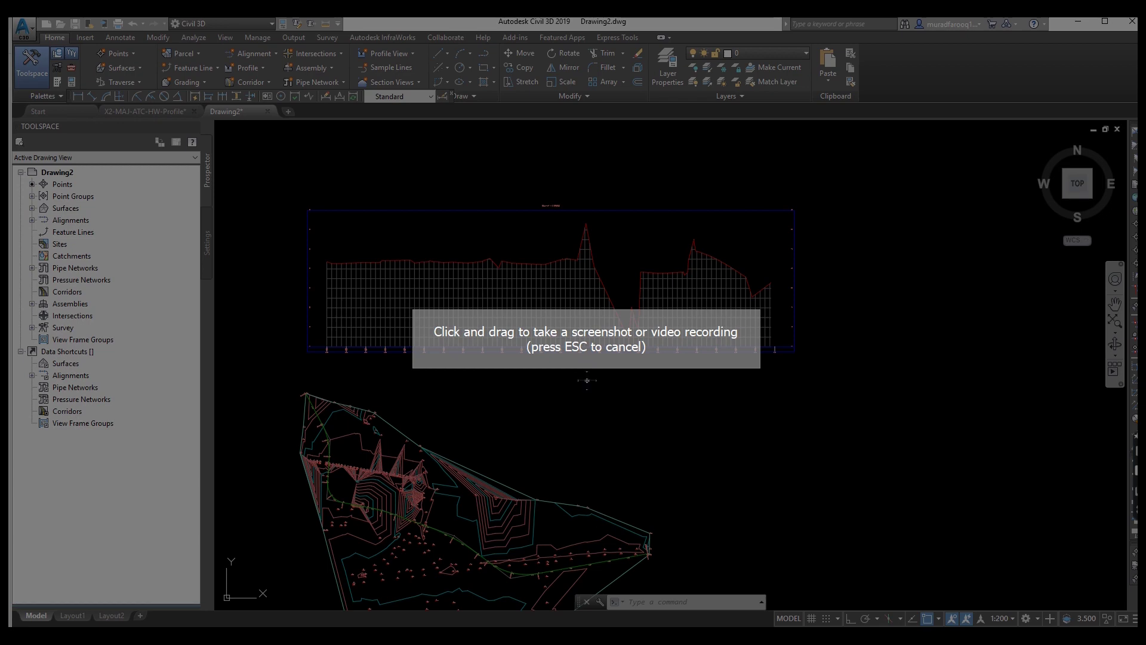
pyautogui.press('Escape')
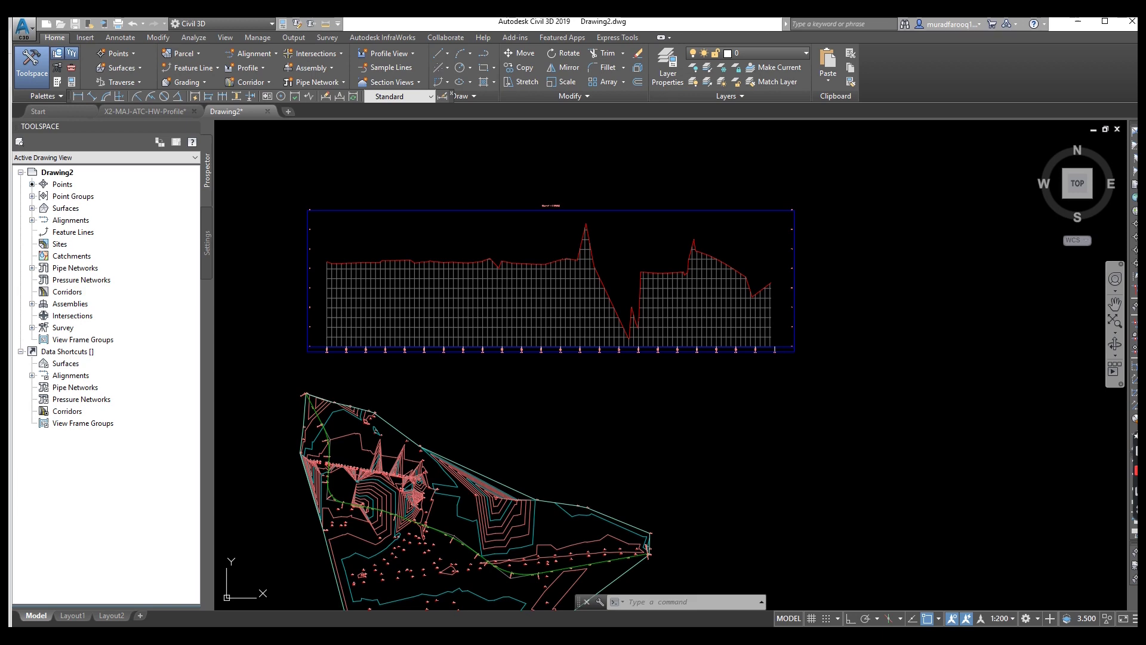
pyautogui.scroll(-1, 610, 434)
pyautogui.moveTo(485, 445); pyautogui.dragTo(611, 434, button='middle')
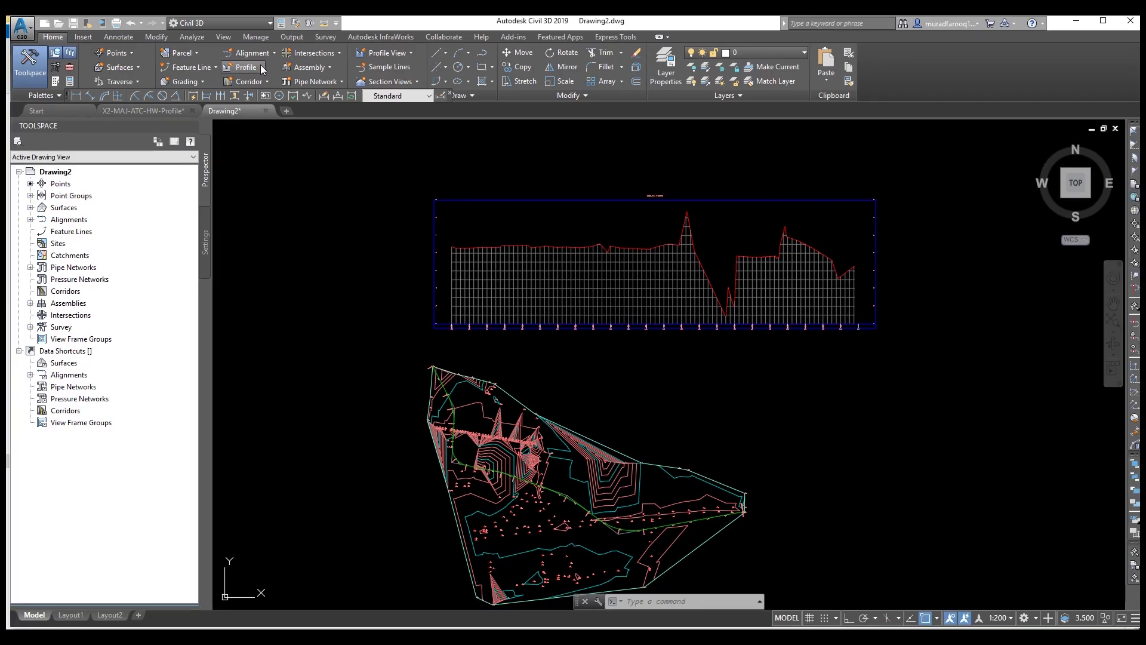
# Create a layout profile named Desigin profile in the Alignment - 1 profile view, with Design Profile style and Complete Label Set
pyautogui.click(260, 66)
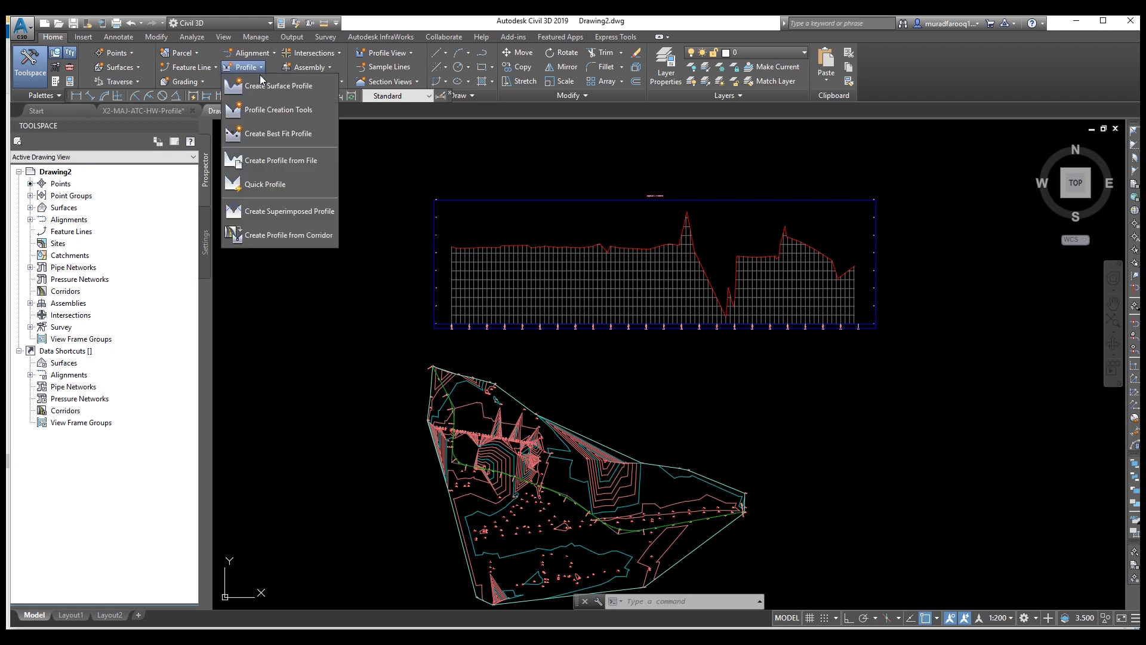
pyautogui.click(272, 114)
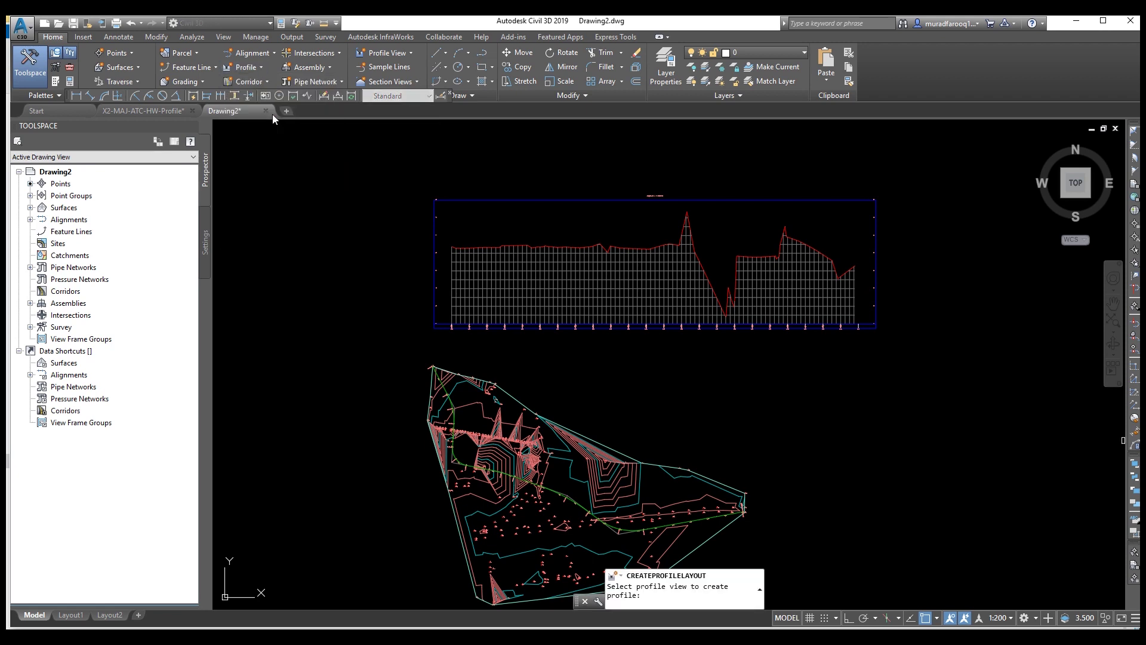
pyautogui.moveTo(272, 114)
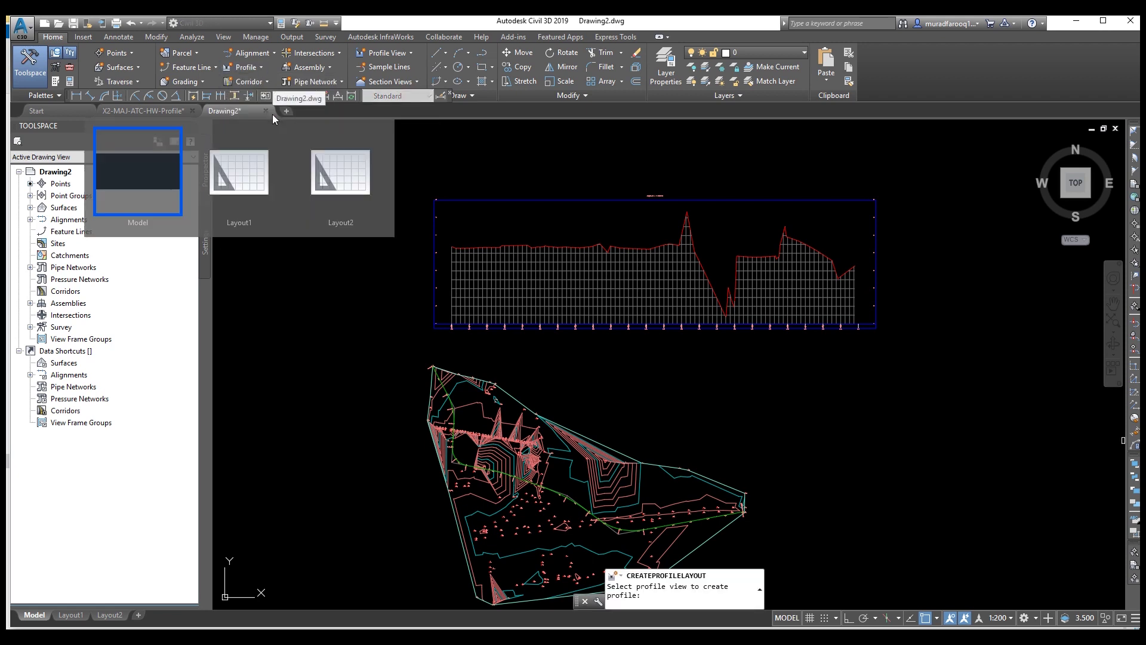
pyautogui.click(263, 67)
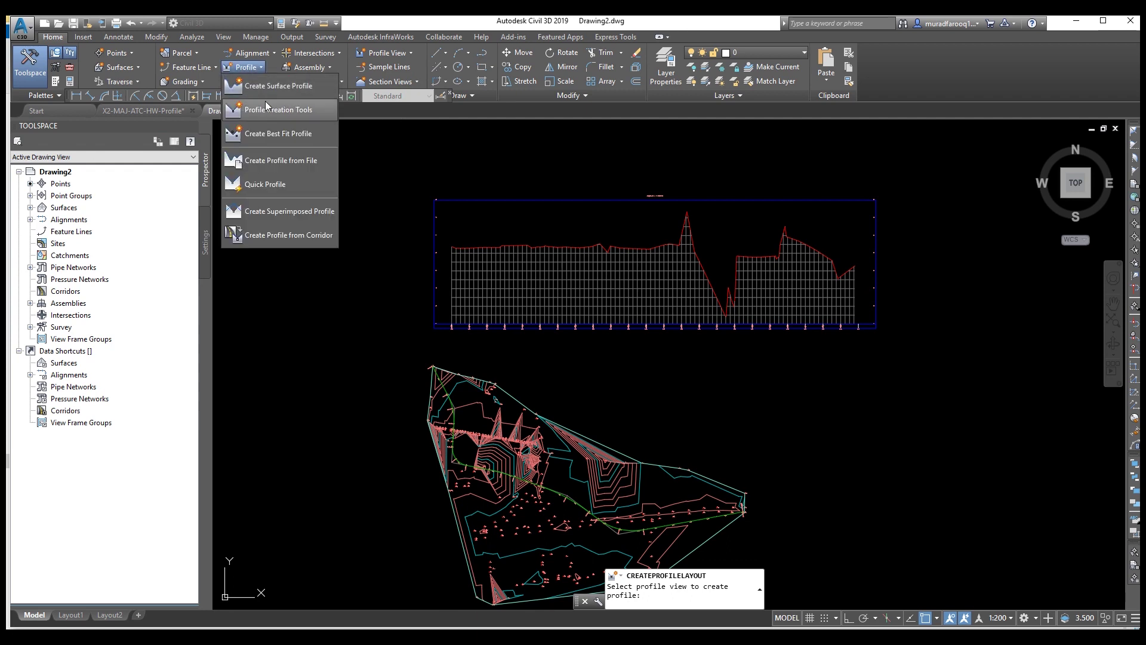
pyautogui.click(267, 110)
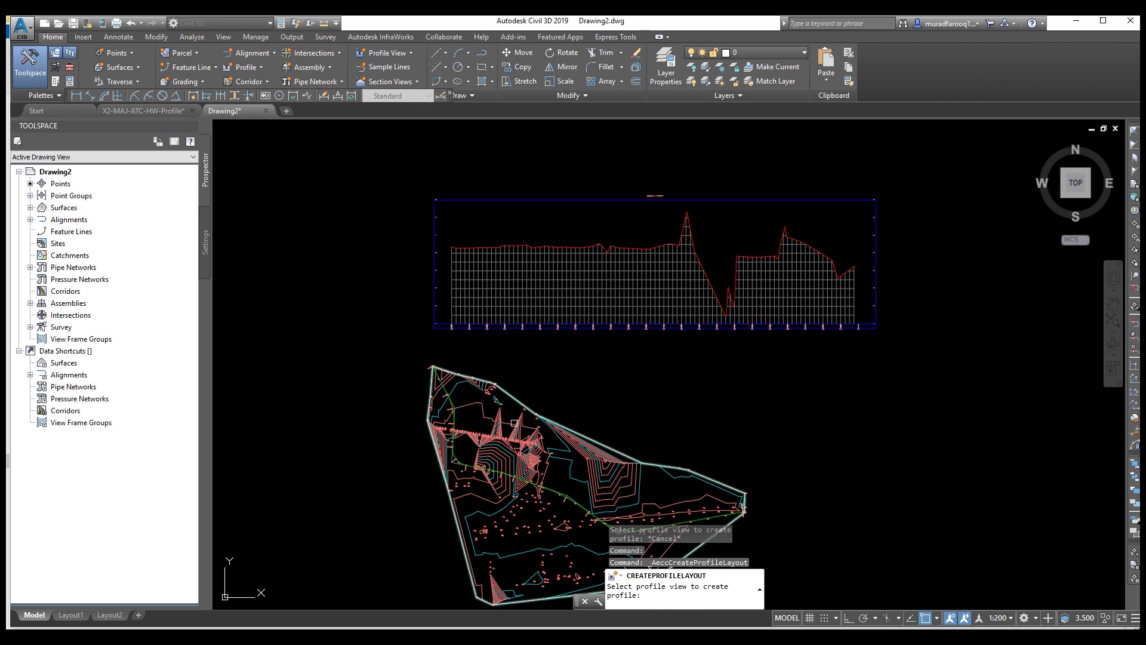
pyautogui.click(496, 201)
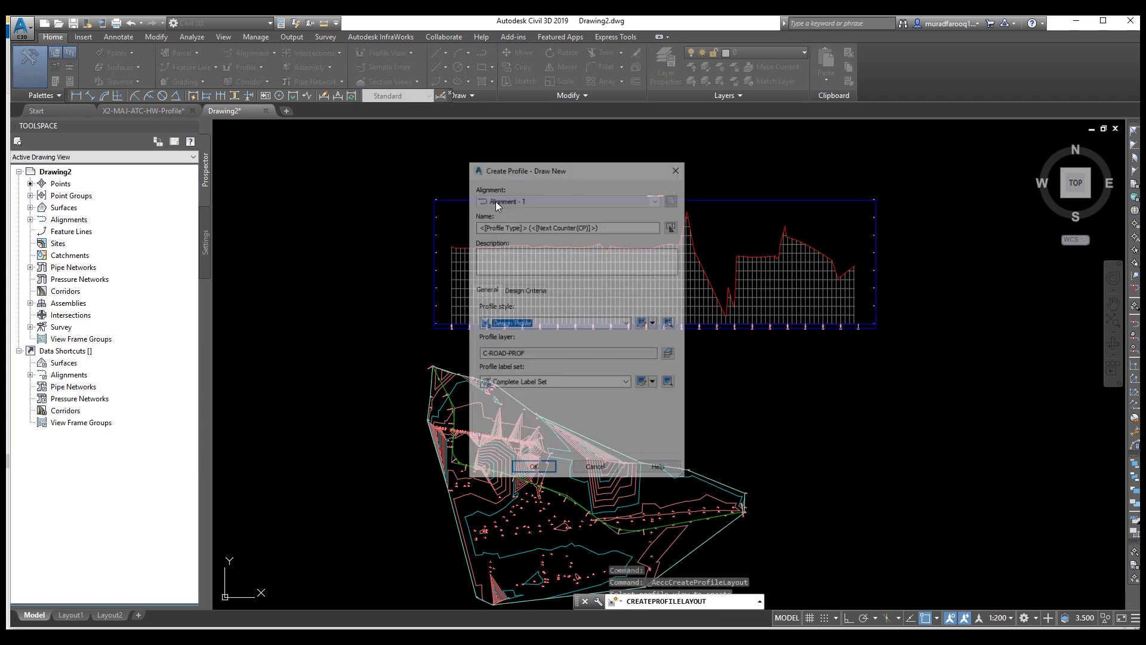
pyautogui.moveTo(623, 225); pyautogui.dragTo(472, 227)
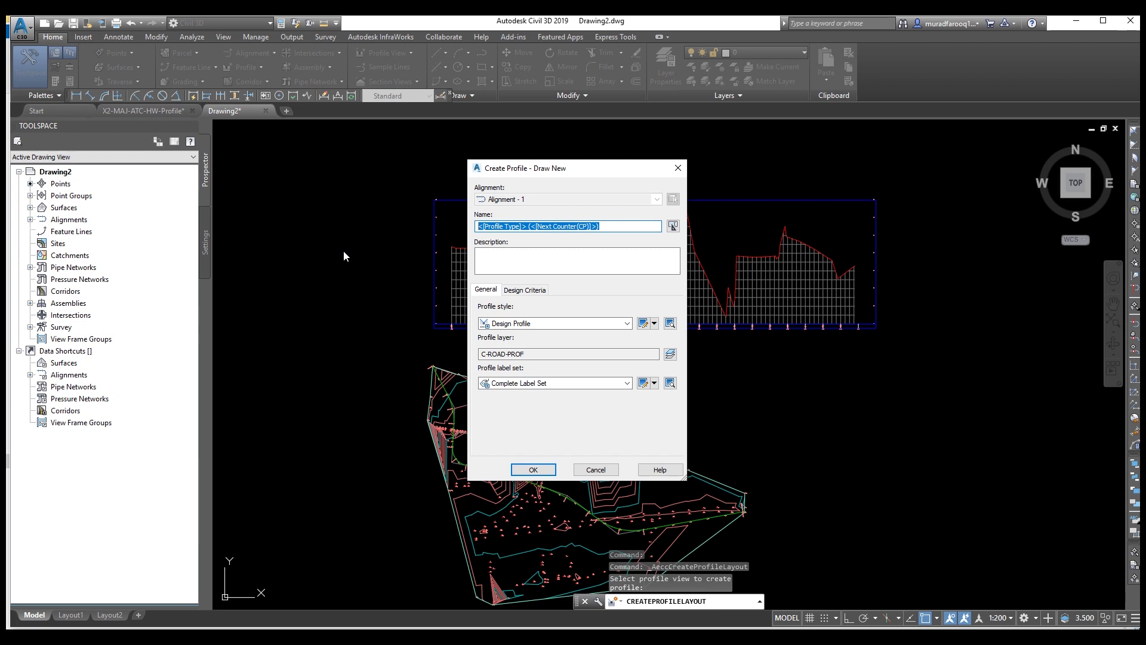
pyautogui.write('Desi')
pyautogui.write('gi')
pyautogui.write('n profile')
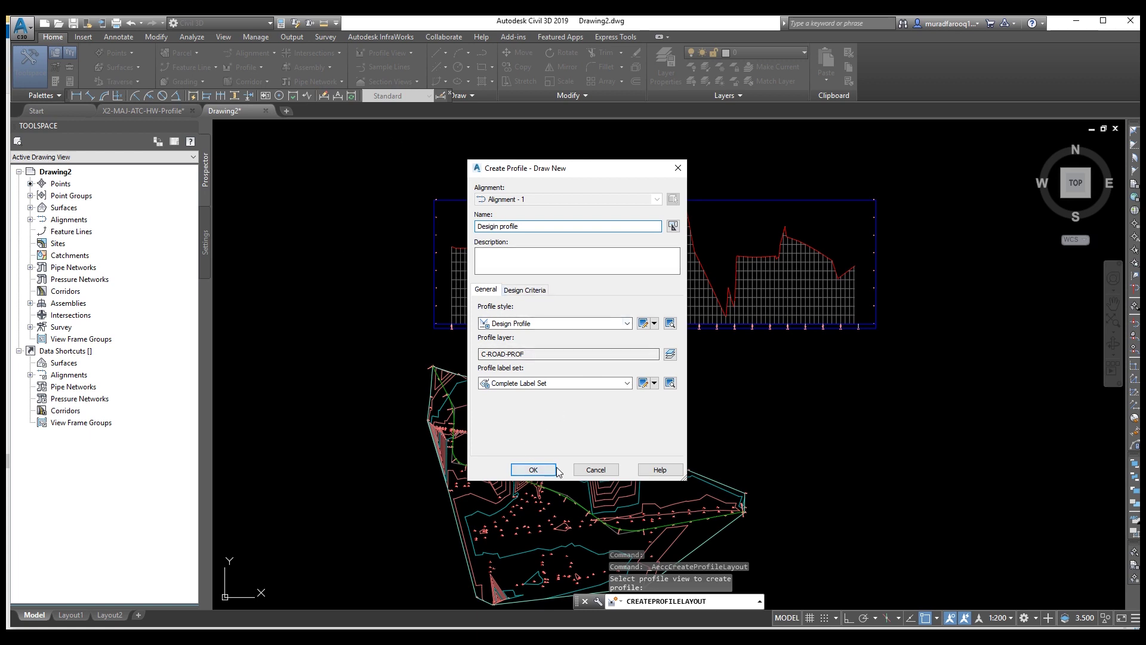
pyautogui.click(533, 470)
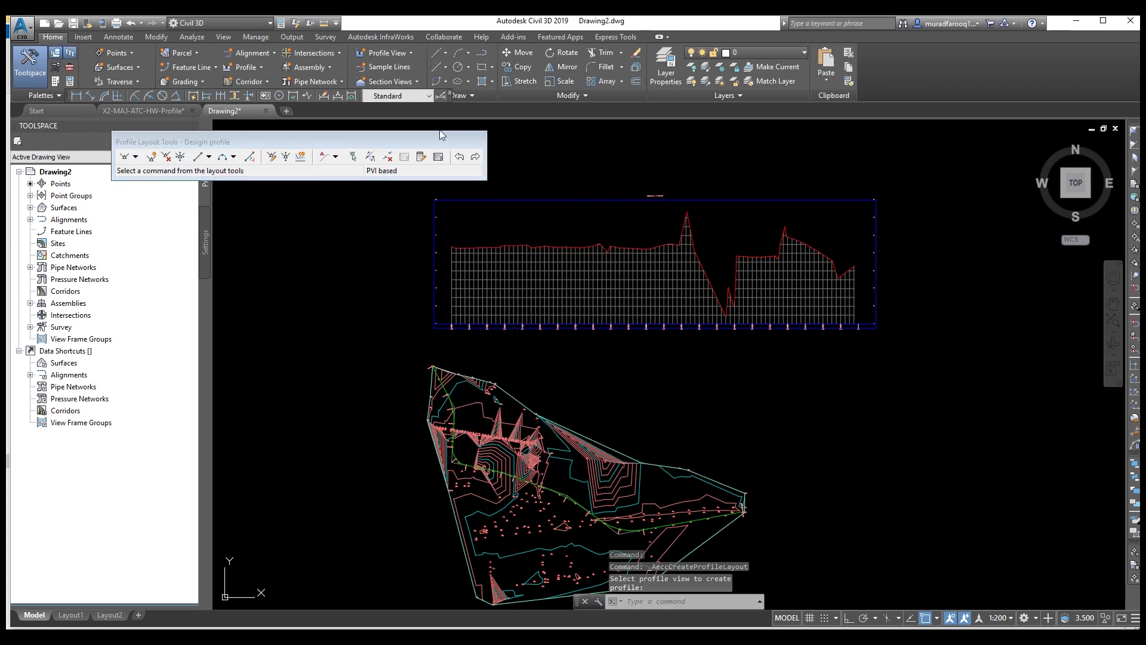
# Configure the vertical curve settings as parabolic, with 120 m lengths for both crest and sag curves
pyautogui.moveTo(388, 141); pyautogui.dragTo(394, 77)
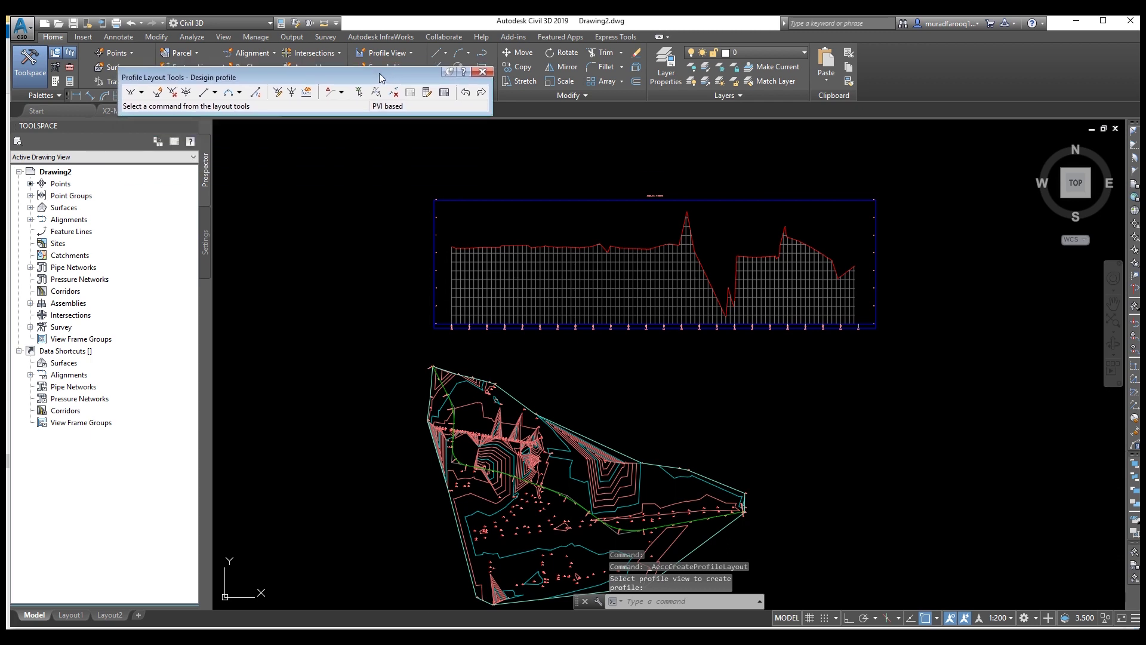
pyautogui.click(142, 92)
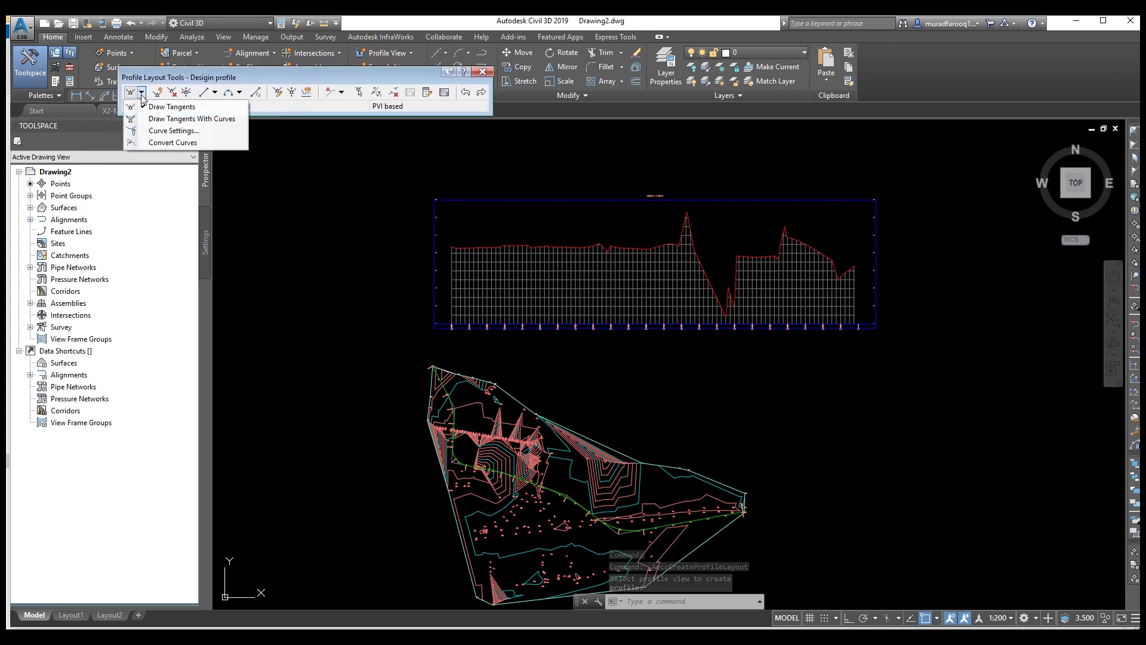
pyautogui.click(184, 132)
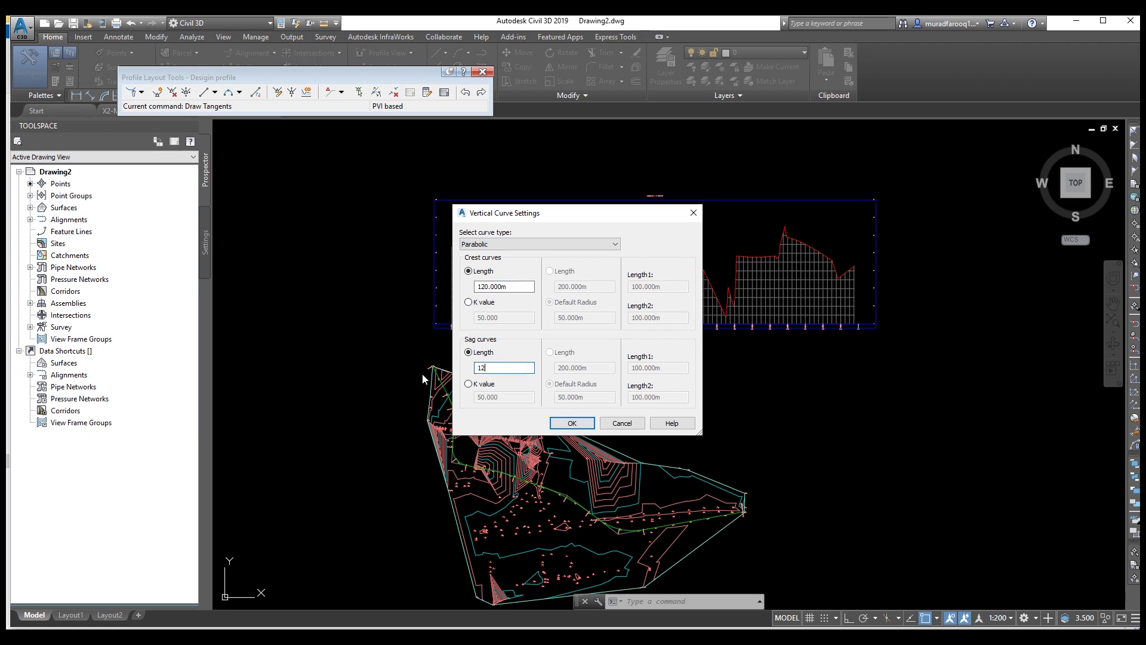
pyautogui.click(584, 425)
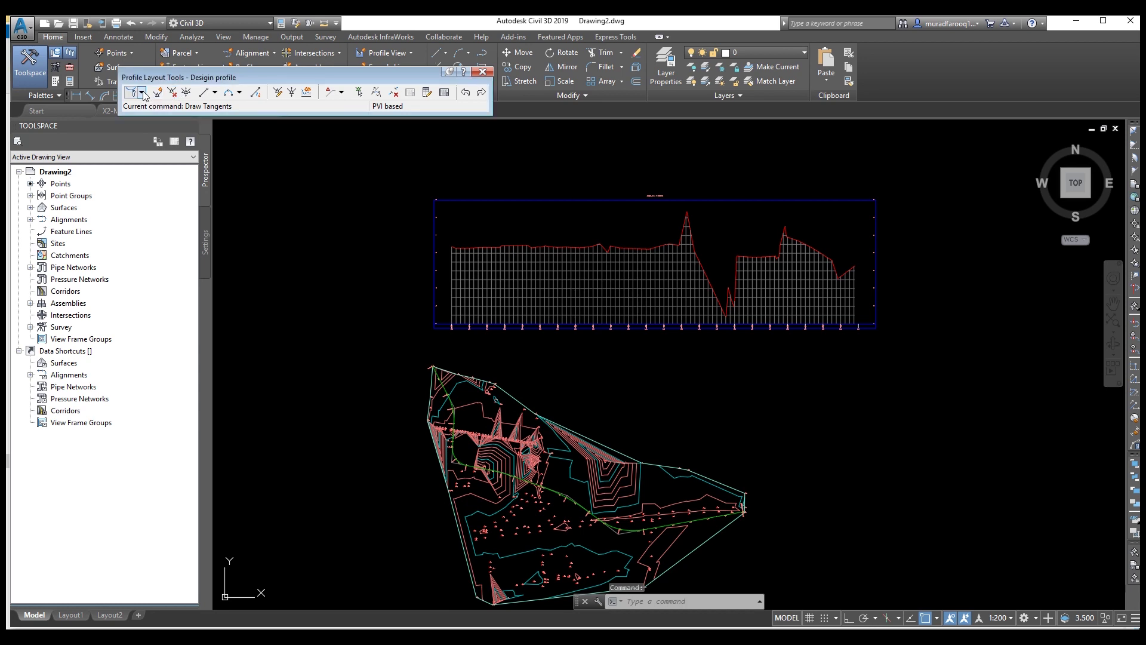
# Draw tangents with curves from the start of the EG profile, placing PVIs at about stations 0+110 and 0+181
pyautogui.click(143, 92)
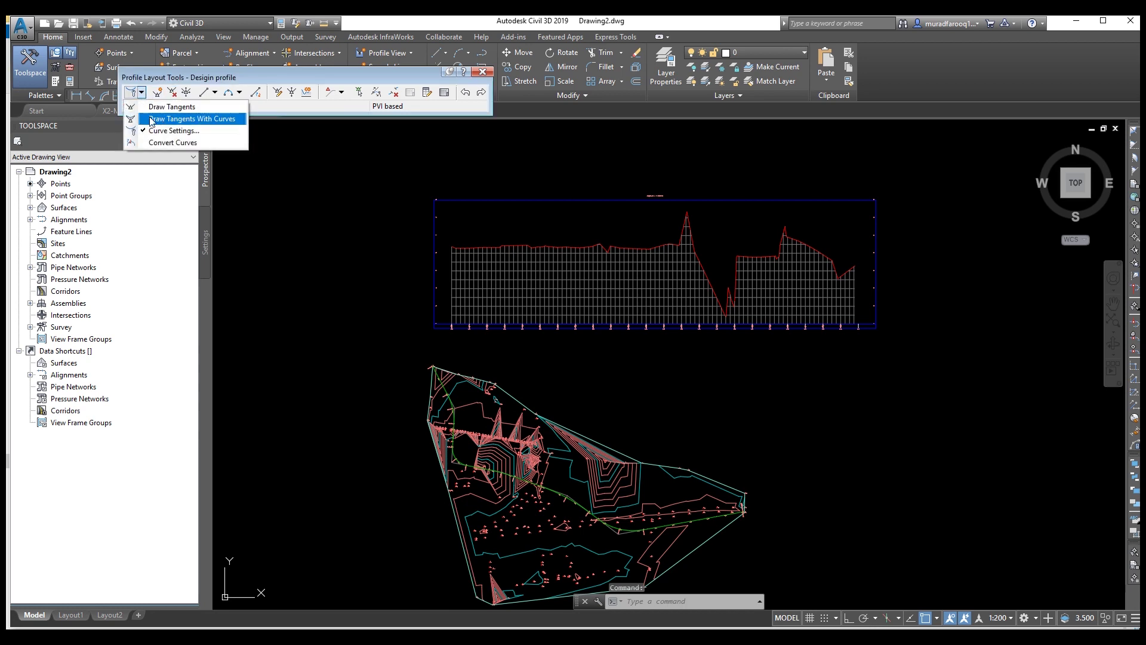
pyautogui.click(216, 123)
pyautogui.moveTo(503, 279); pyautogui.dragTo(388, 284, button='middle')
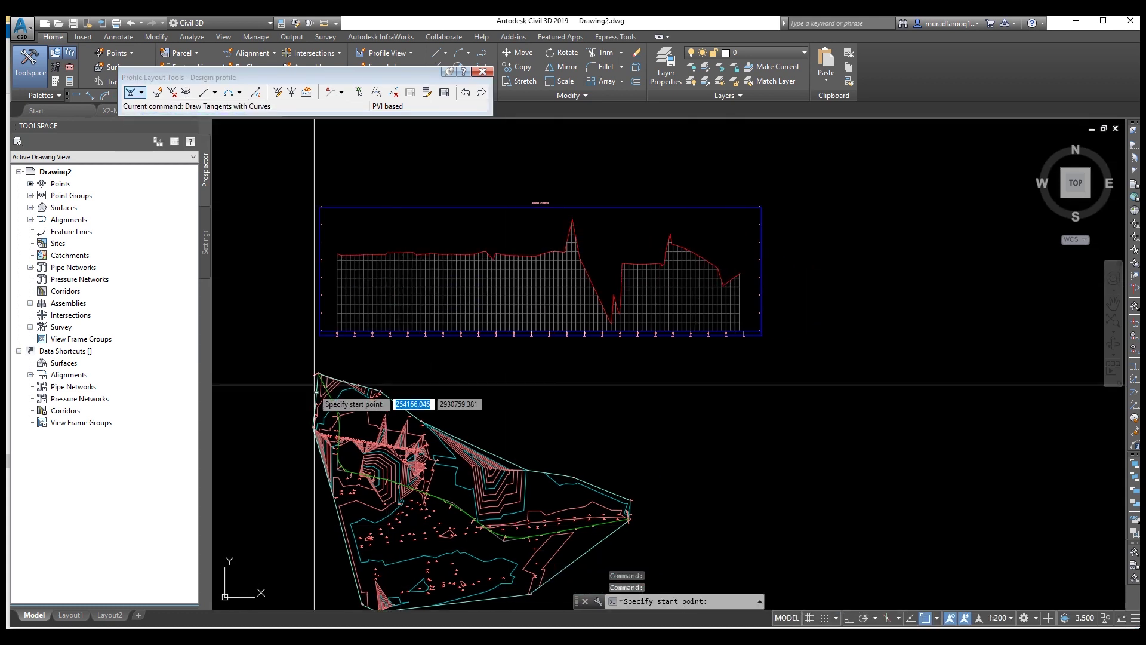
pyautogui.scroll(5, 358, 370)
pyautogui.scroll(2, 370, 345)
pyautogui.scroll(-2, 366, 274)
pyautogui.moveTo(383, 249); pyautogui.dragTo(312, 276, button='middle')
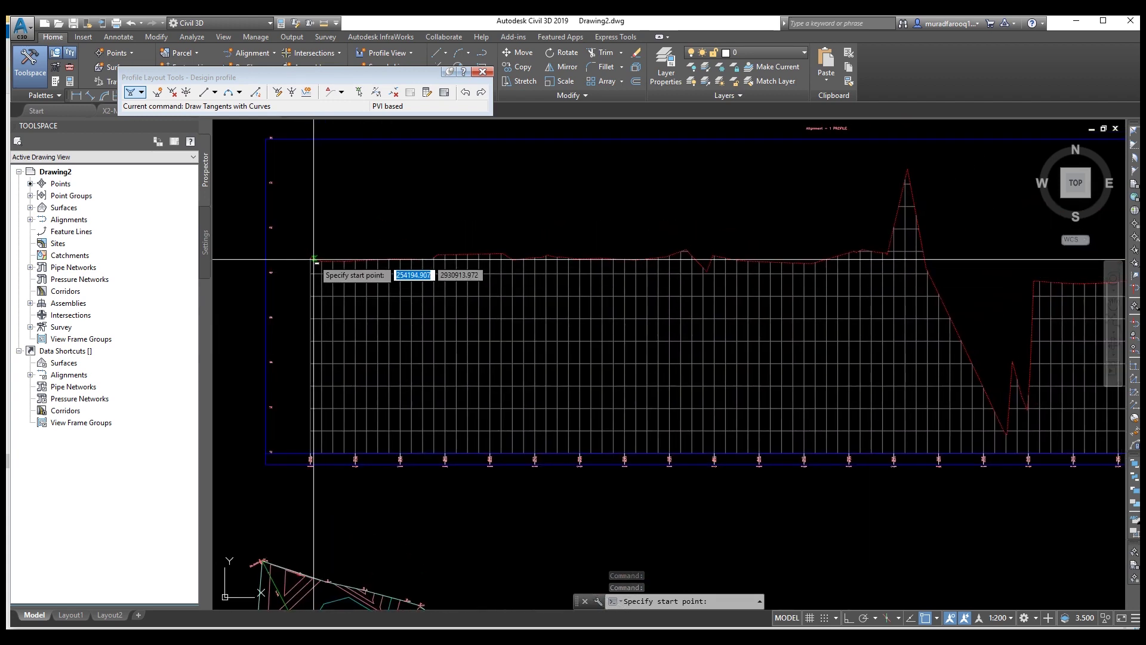
pyautogui.click(312, 260)
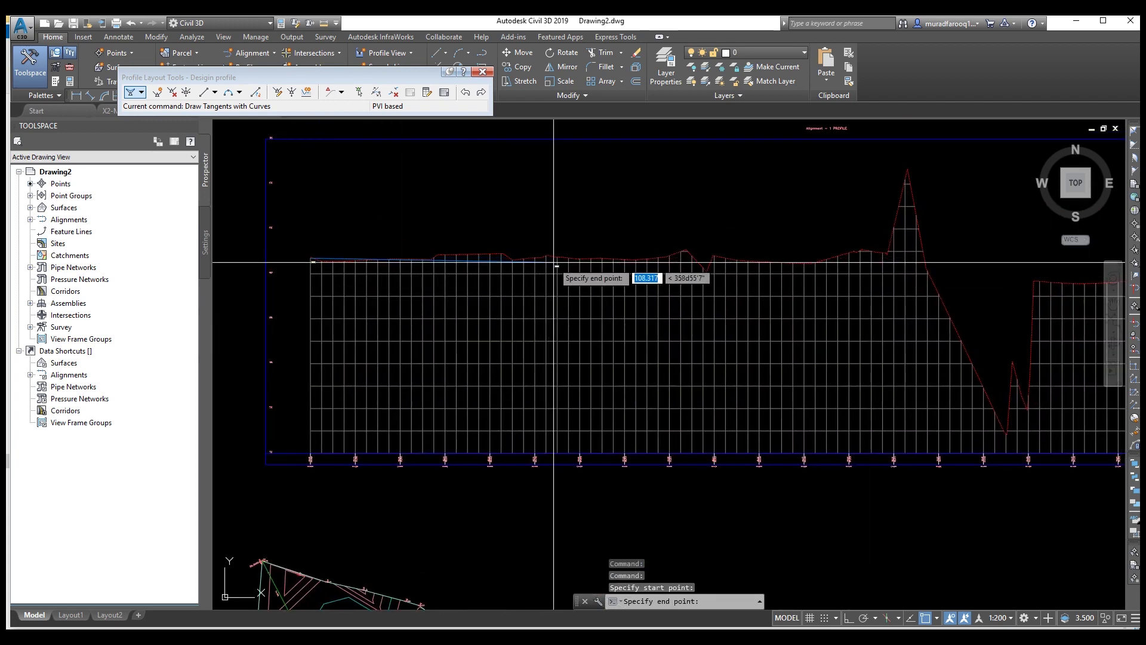
pyautogui.click(557, 261)
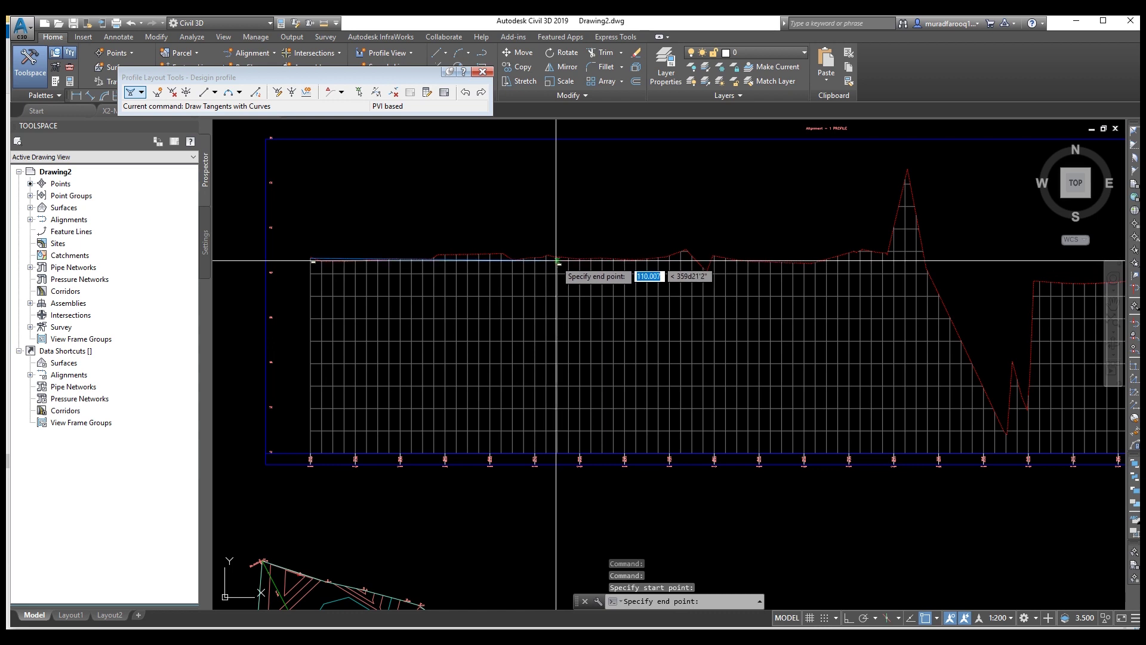
pyautogui.click(717, 256)
# Continue the tangents with PVIs at about stations 0+255 and 0+322, ending them at the EG profile's end
pyautogui.moveTo(876, 256); pyautogui.dragTo(450, 237, button='middle')
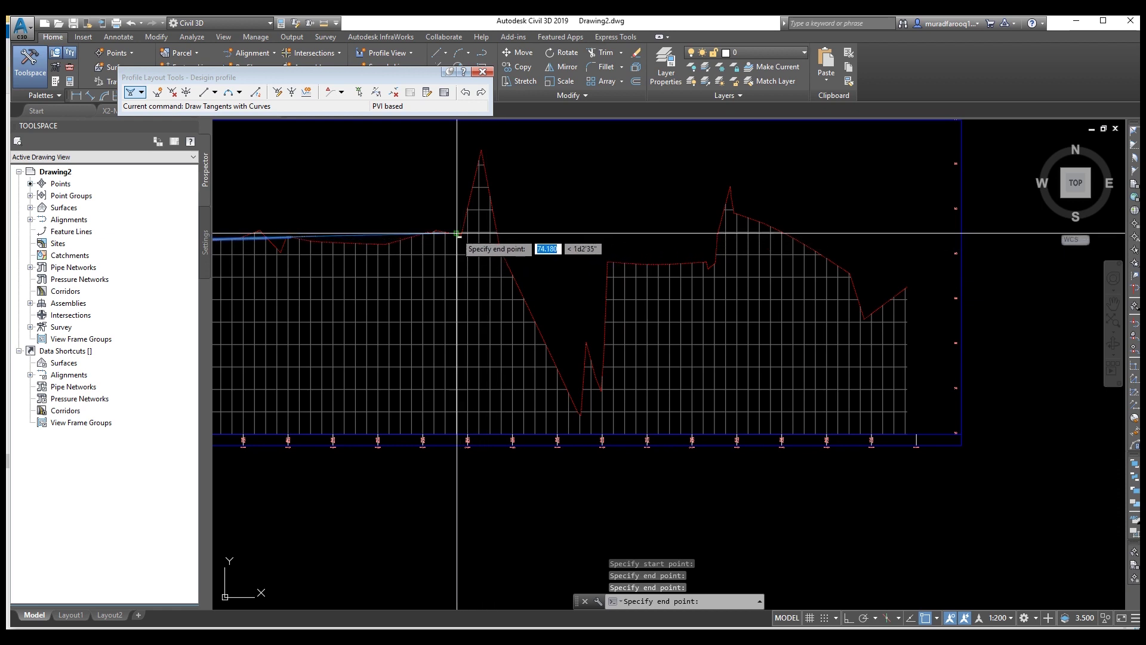
pyautogui.click(456, 233)
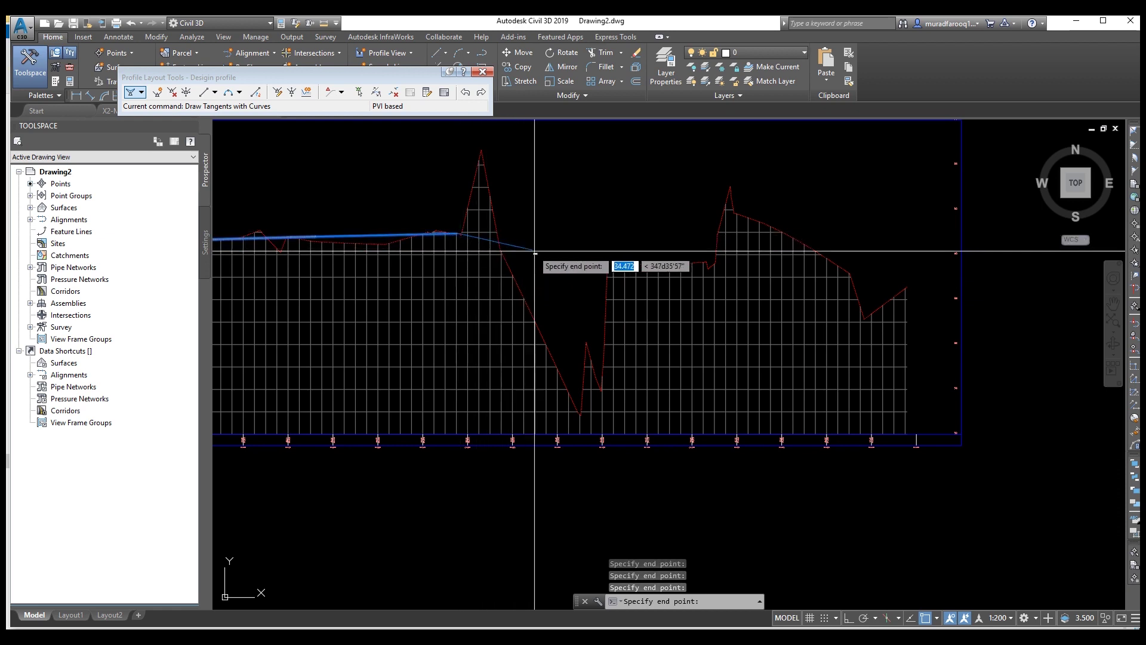
pyautogui.click(608, 261)
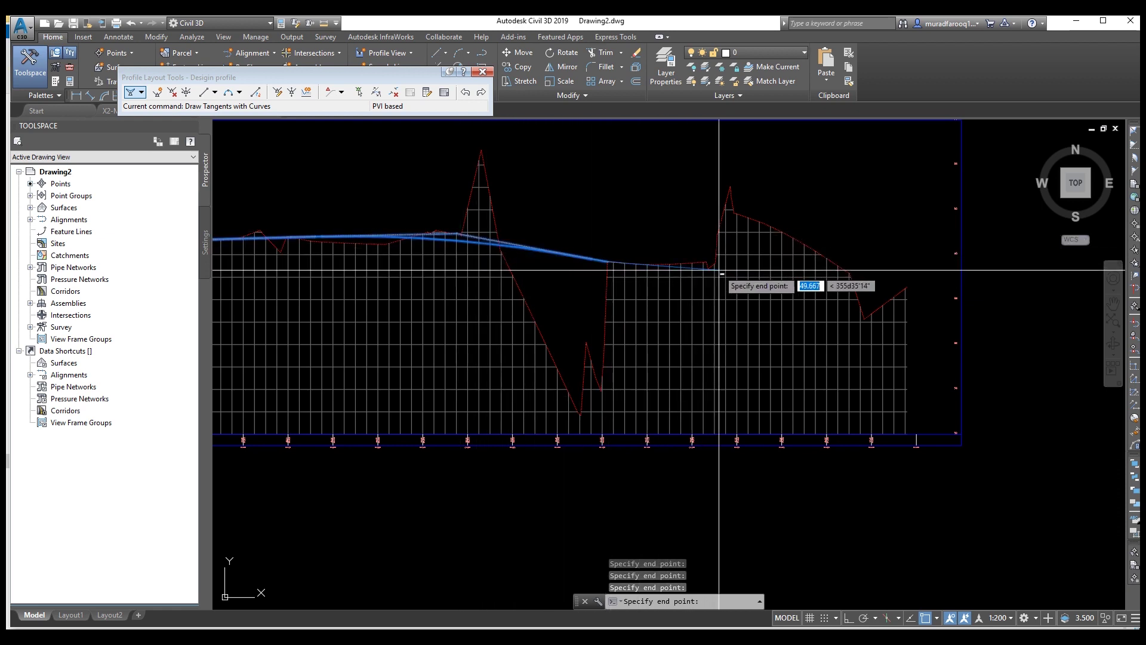
pyautogui.moveTo(730, 276); pyautogui.dragTo(467, 281, button='middle')
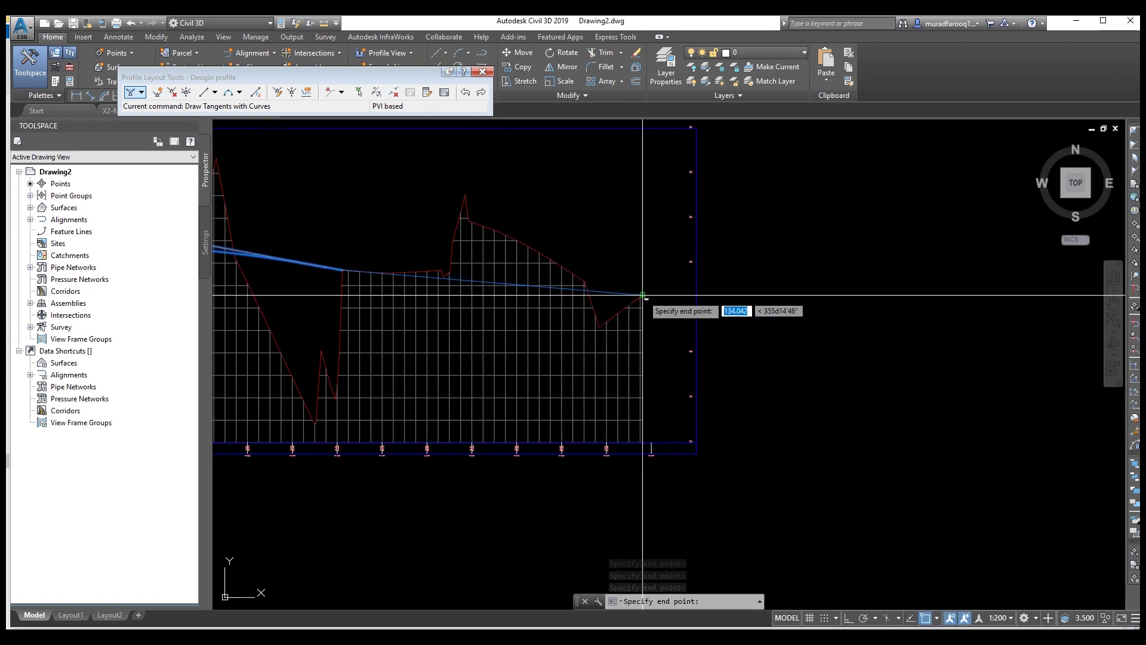
pyautogui.click(643, 295)
pyautogui.press('Return')
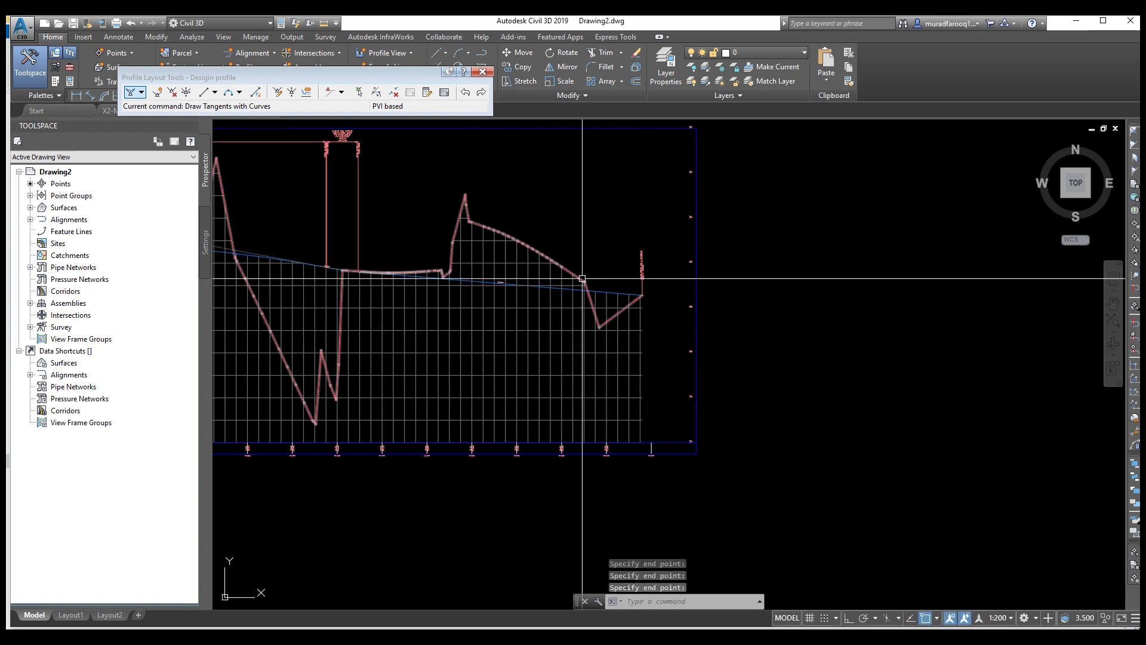
# Examine the vertical curve labels and tangent grades along the new design profile, selecting a crest curve label group
pyautogui.scroll(-5, 669, 262)
pyautogui.scroll(8, 489, 234)
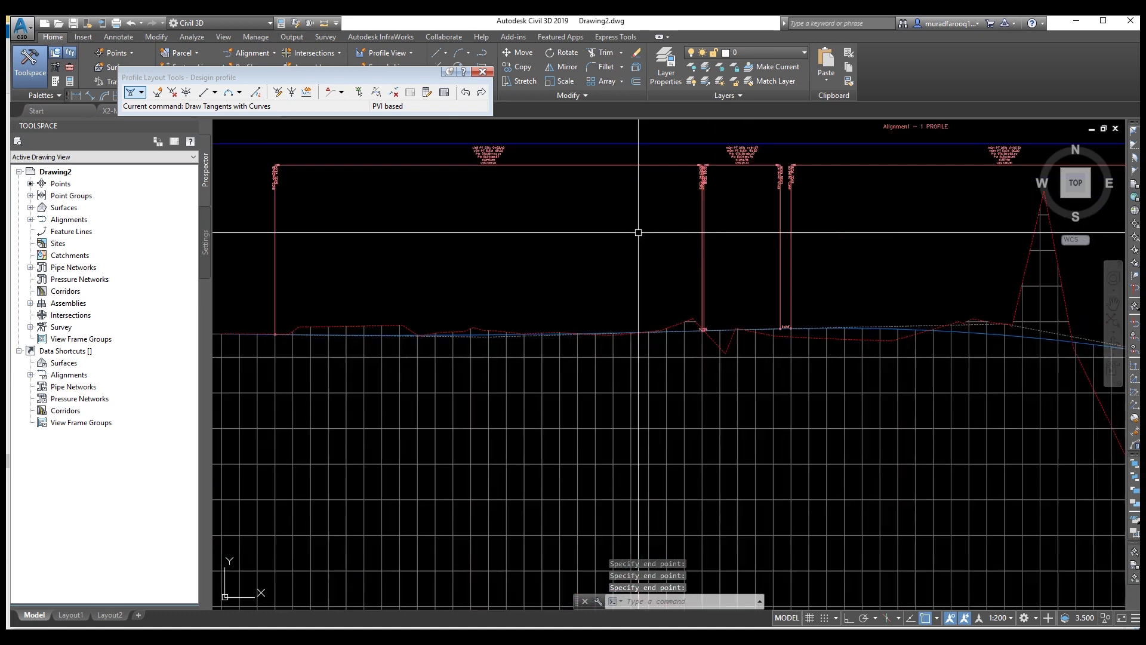
pyautogui.scroll(-6, 806, 274)
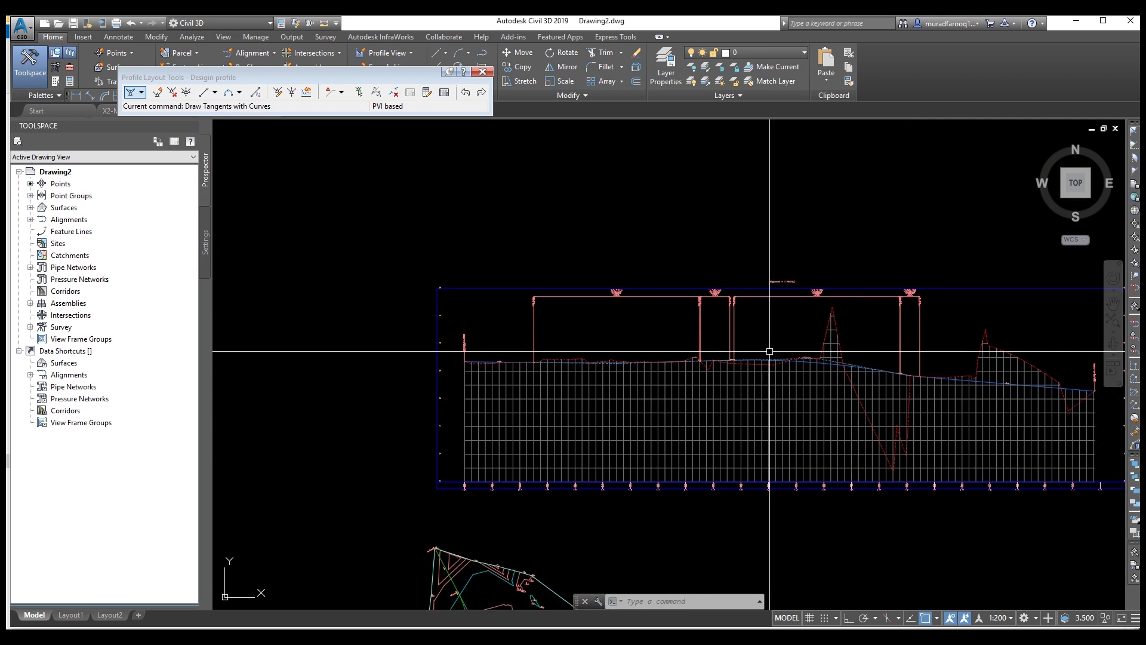
pyautogui.scroll(3, 464, 358)
pyautogui.scroll(5, 537, 299)
pyautogui.scroll(-5, 546, 296)
pyautogui.scroll(2, 706, 313)
pyautogui.scroll(-2, 796, 313)
pyautogui.scroll(5, 798, 339)
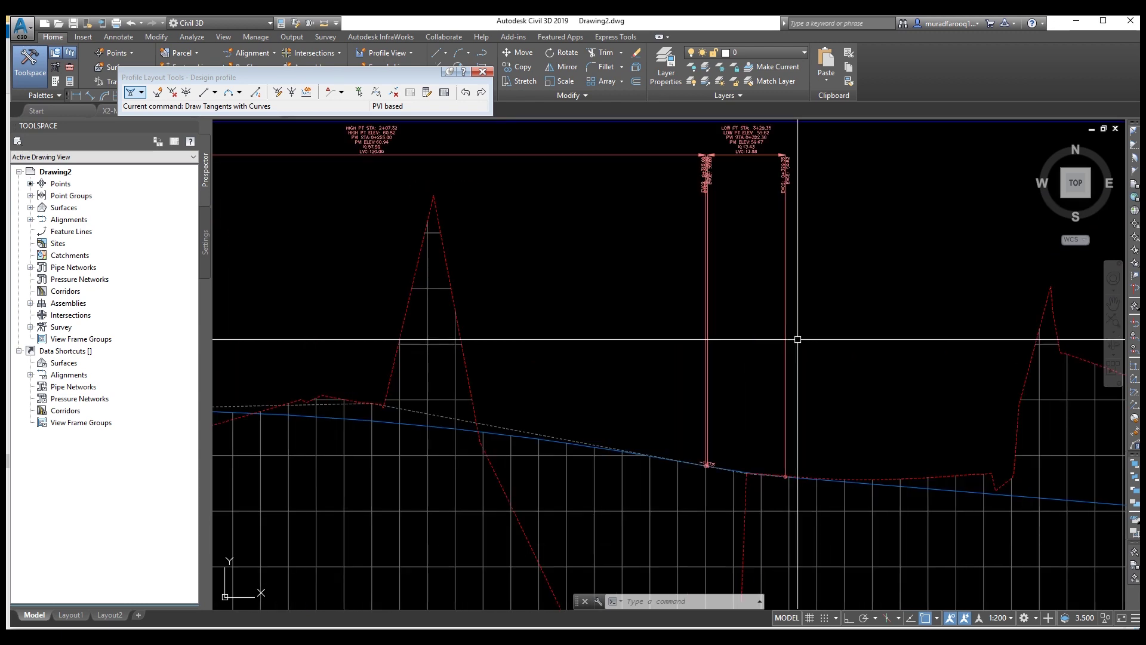
pyautogui.scroll(-5, 798, 340)
pyautogui.moveTo(463, 296); pyautogui.dragTo(470, 282, button='middle')
pyautogui.scroll(6, 447, 332)
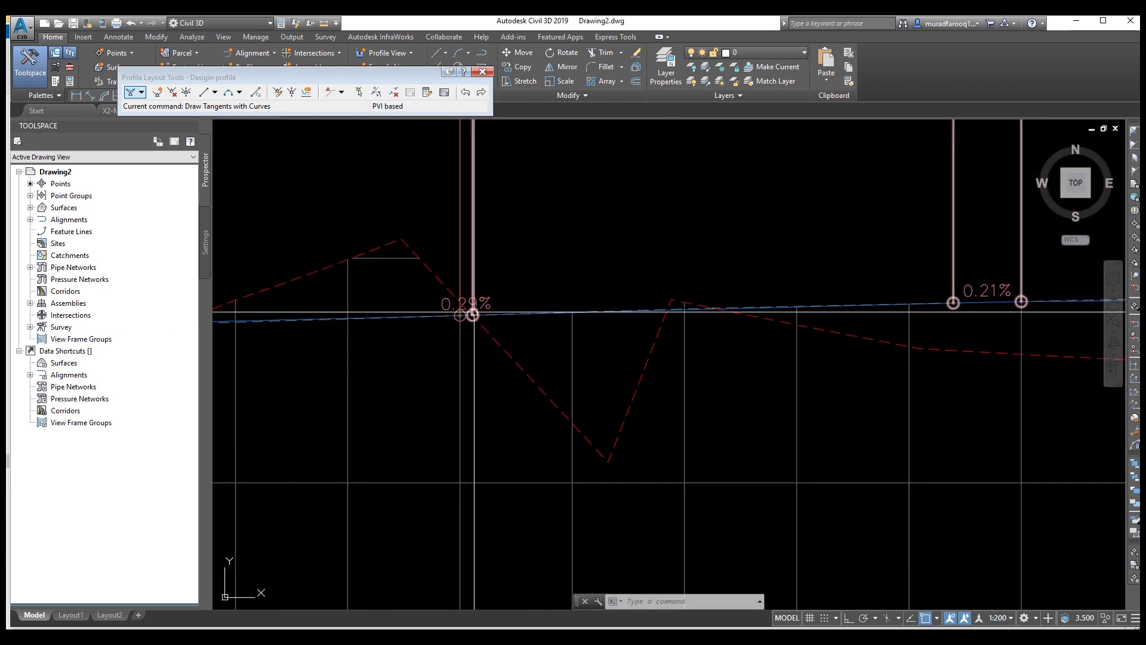
pyautogui.click(712, 308)
pyautogui.click(714, 308)
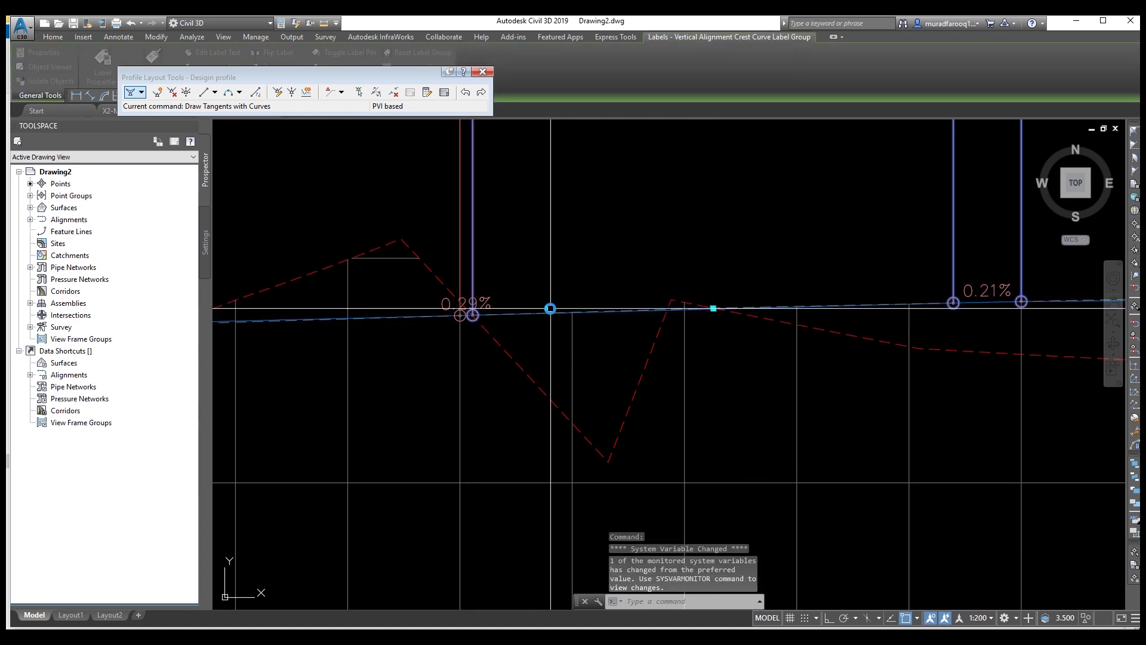
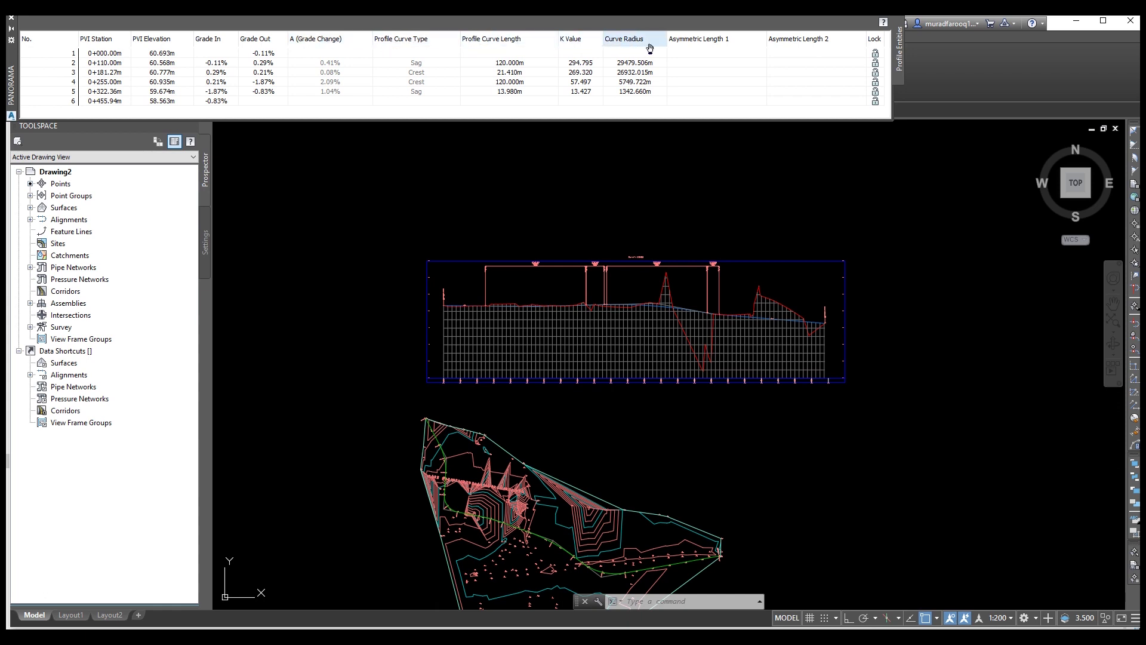
# Examine the profile curve lengths of the sag and crest curves in the profile entities table
pyautogui.scroll(2, 658, 271)
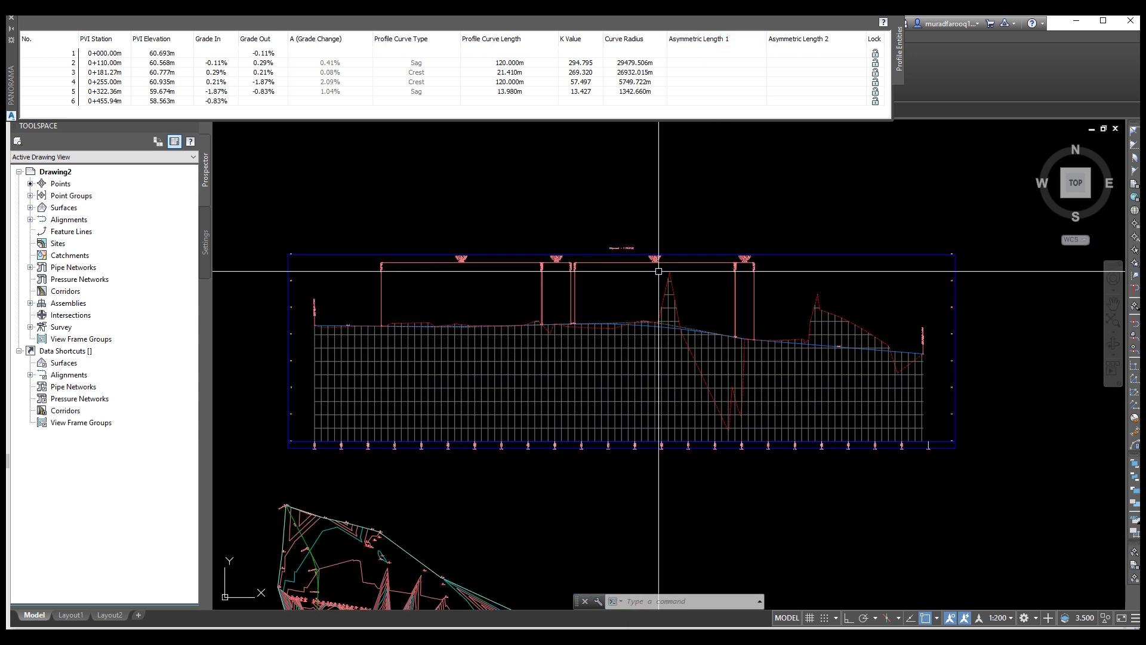
pyautogui.click(517, 63)
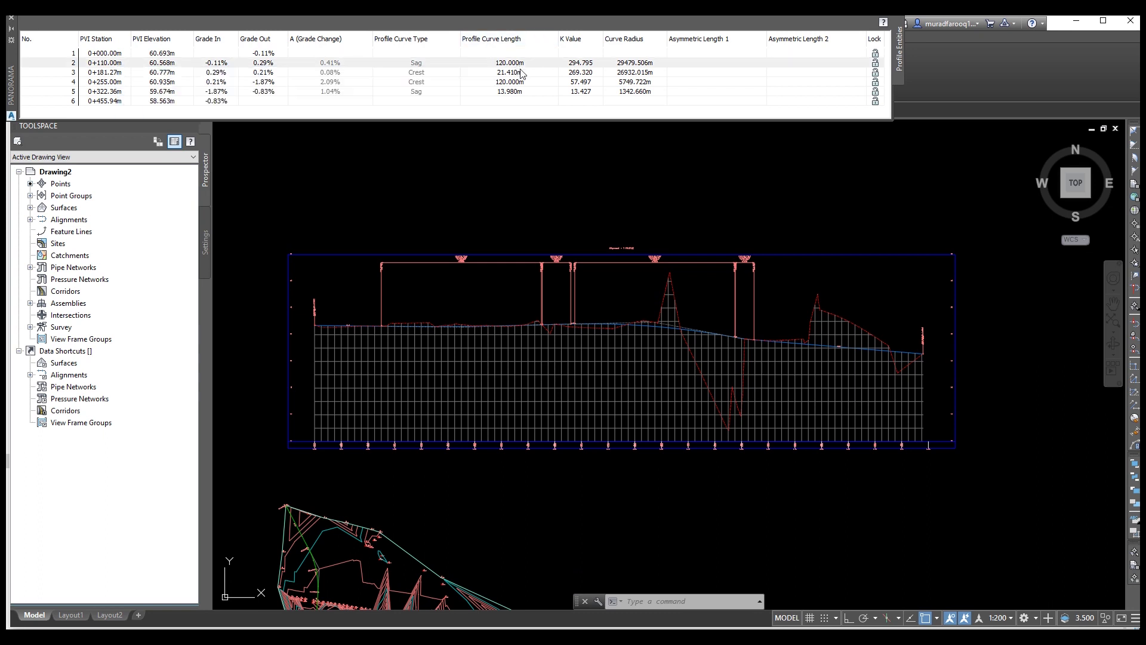
pyautogui.click(526, 64)
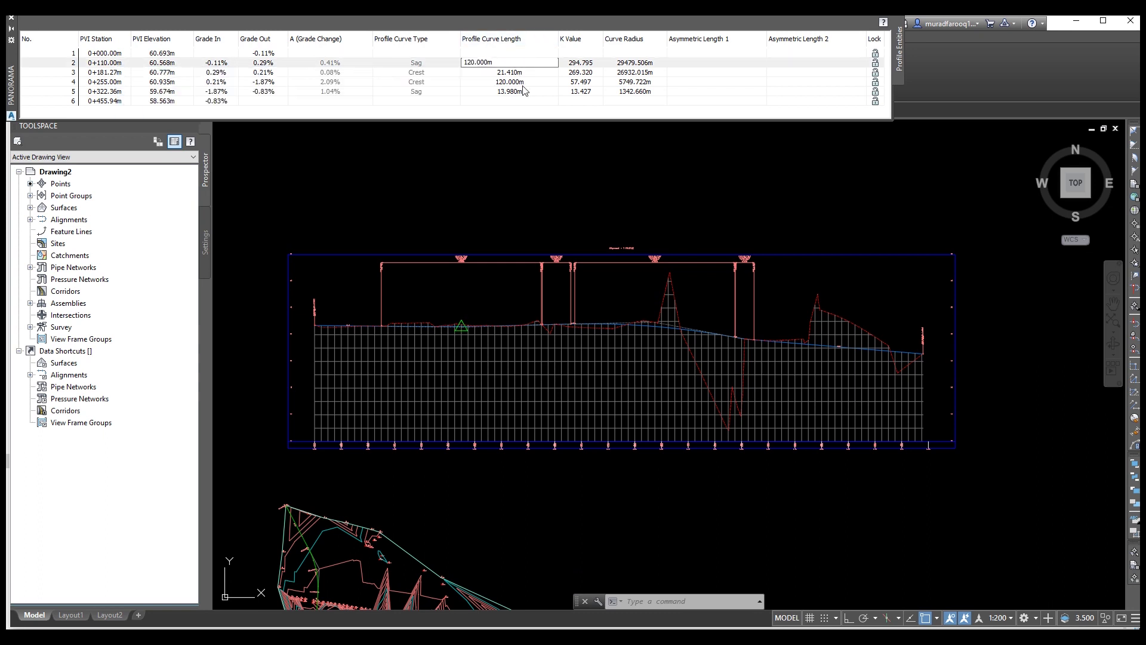
pyautogui.press('Return')
pyautogui.click(521, 84)
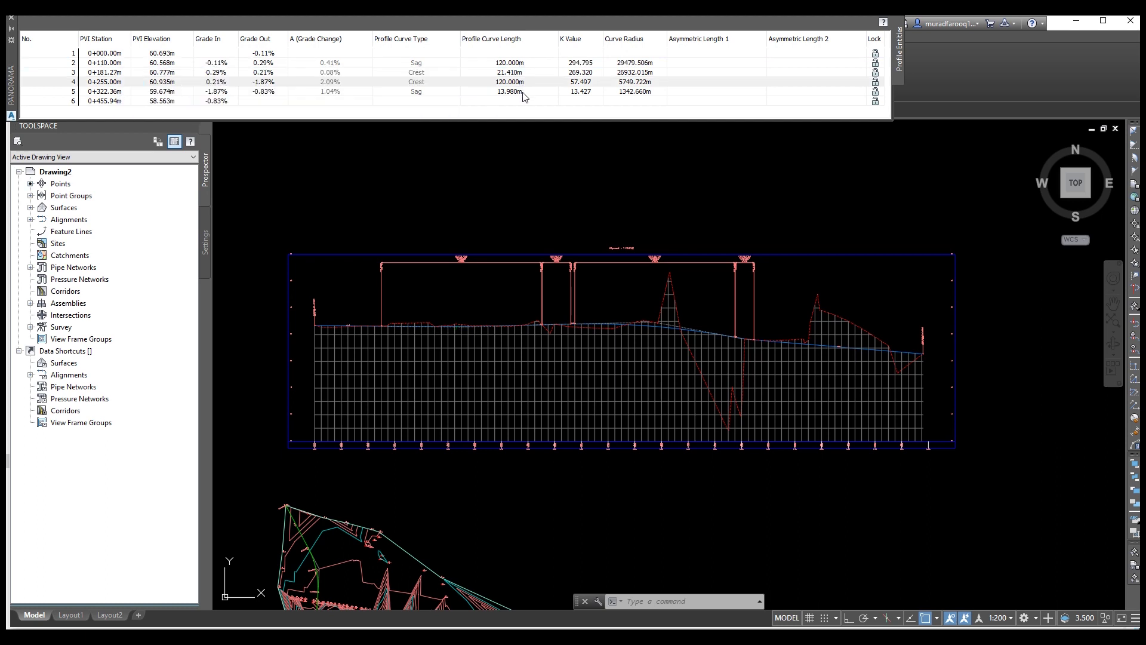
pyautogui.click(524, 92)
pyautogui.press('Escape')
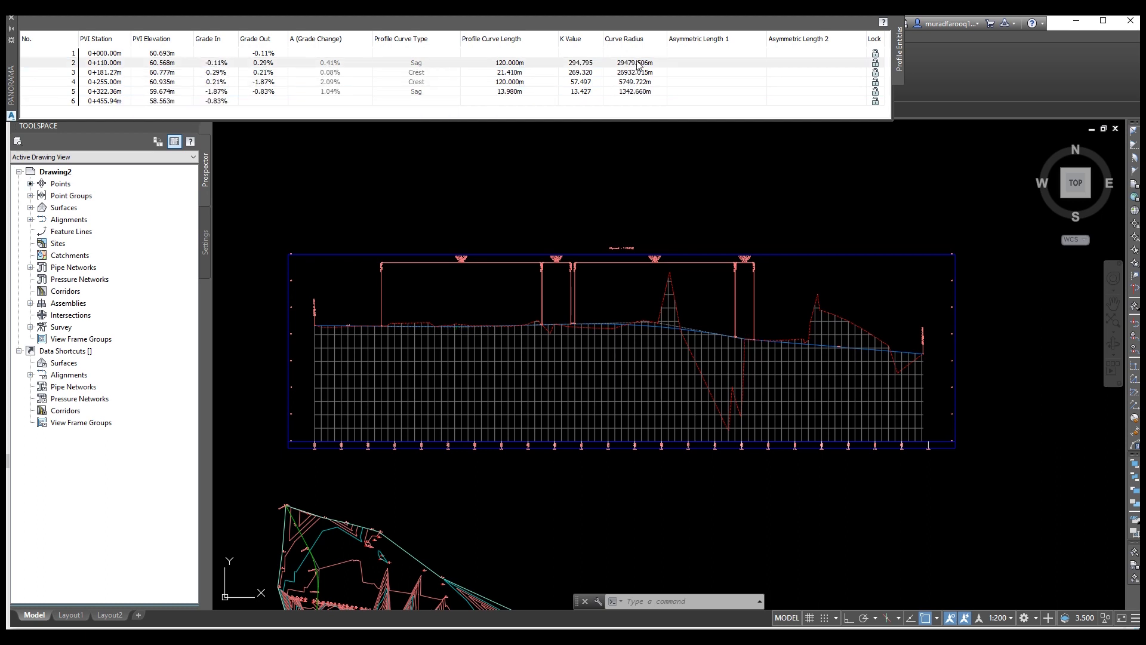
# Examine the curve radius, K value and length entries of the vertical curves and locate their PVIs in the profile view
pyautogui.doubleClick(638, 64)
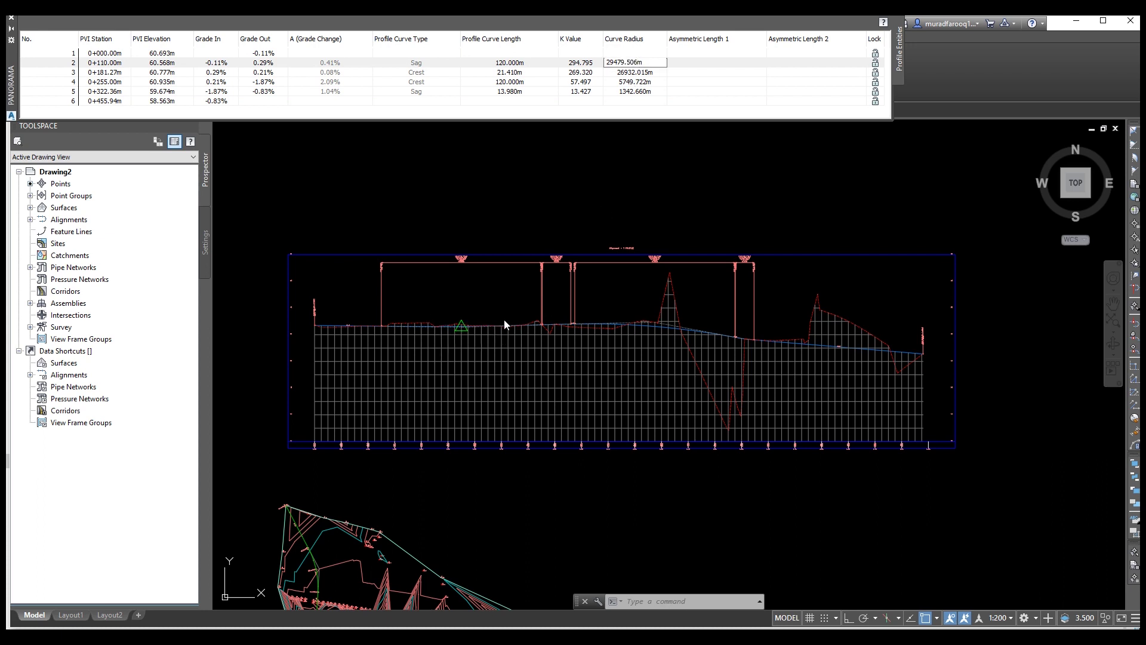
pyautogui.moveTo(482, 298)
pyautogui.mouseDown()
pyautogui.moveTo(441, 298)
pyautogui.moveTo(442, 327)
pyautogui.mouseUp()
pyautogui.press('Escape')
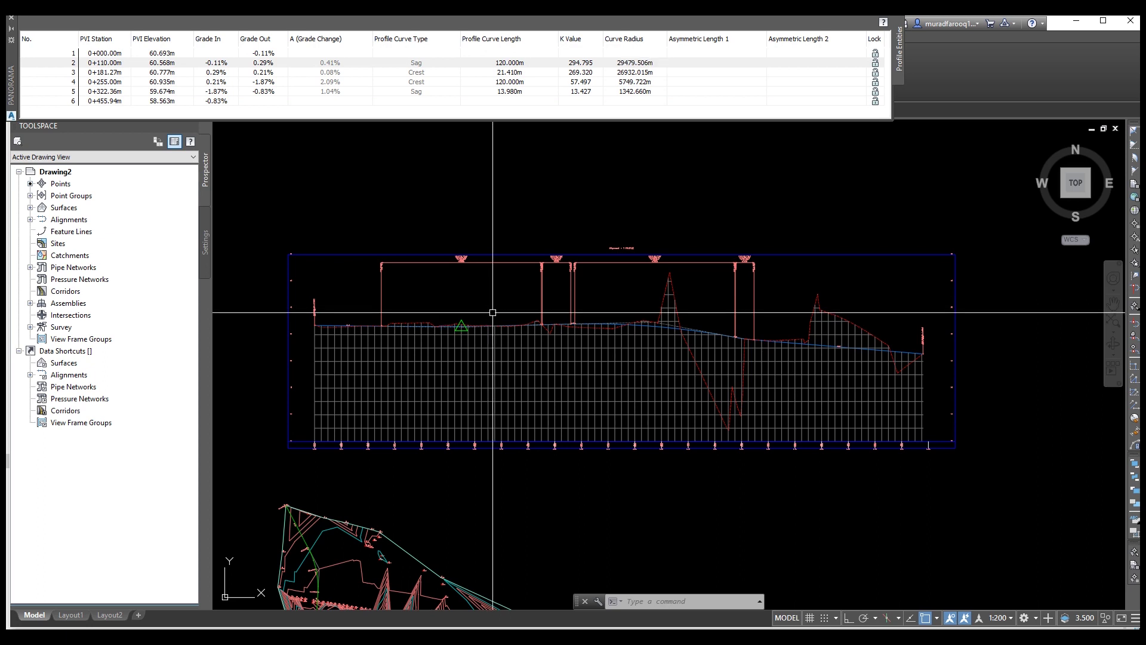
pyautogui.doubleClick(588, 93)
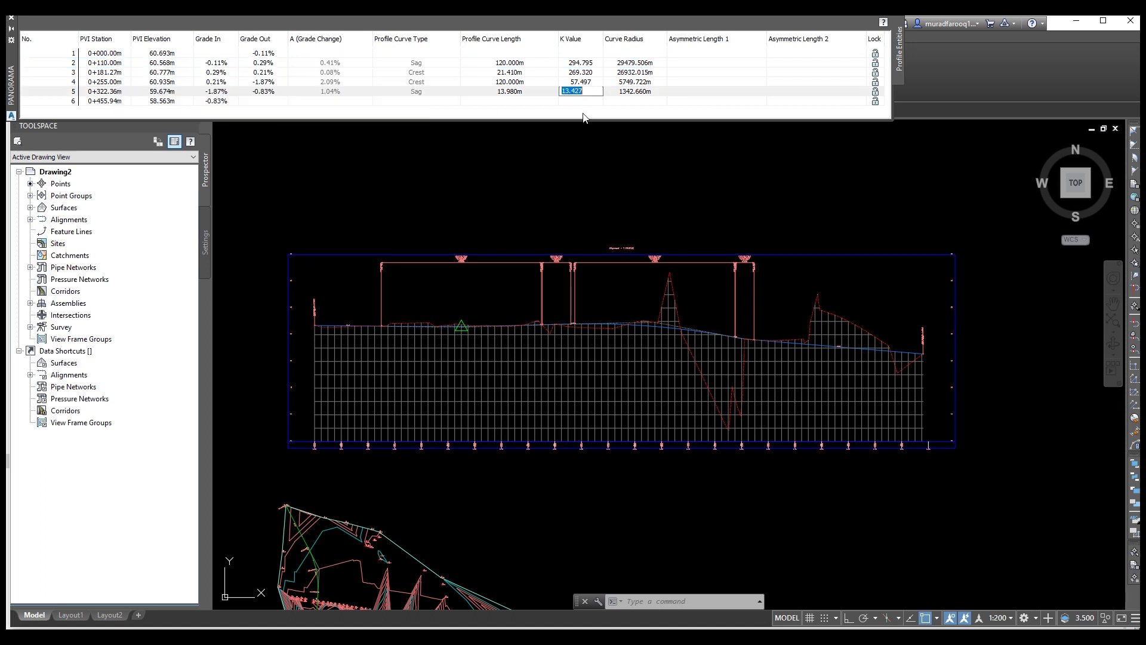
pyautogui.doubleClick(582, 72)
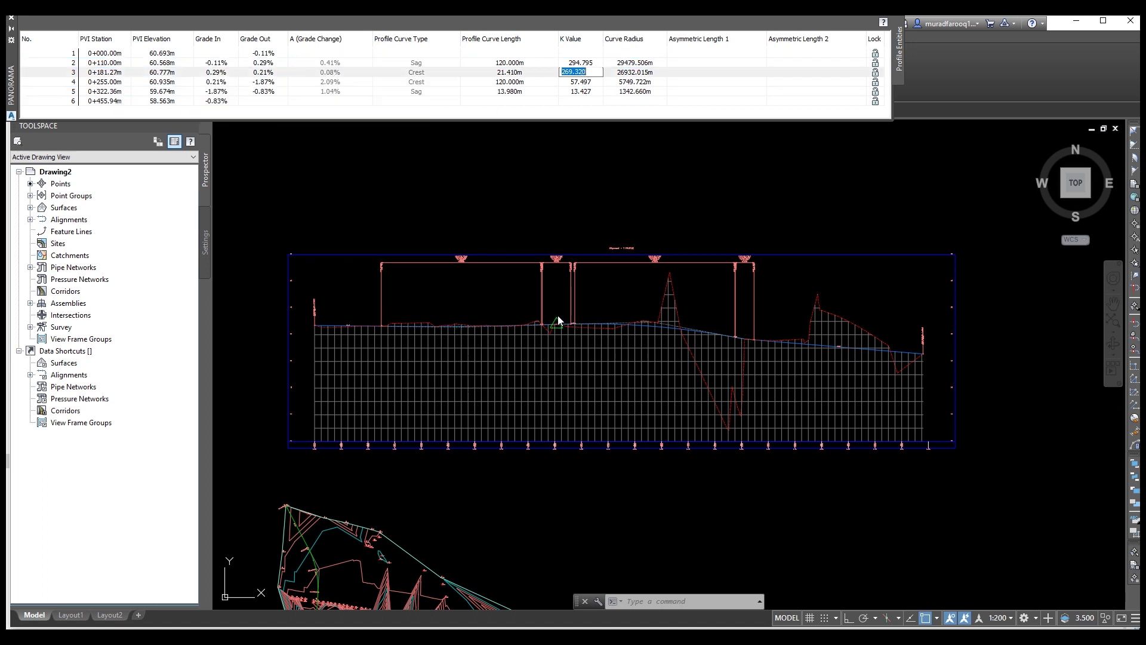
pyautogui.moveTo(565, 306); pyautogui.dragTo(534, 323)
pyautogui.press('Escape')
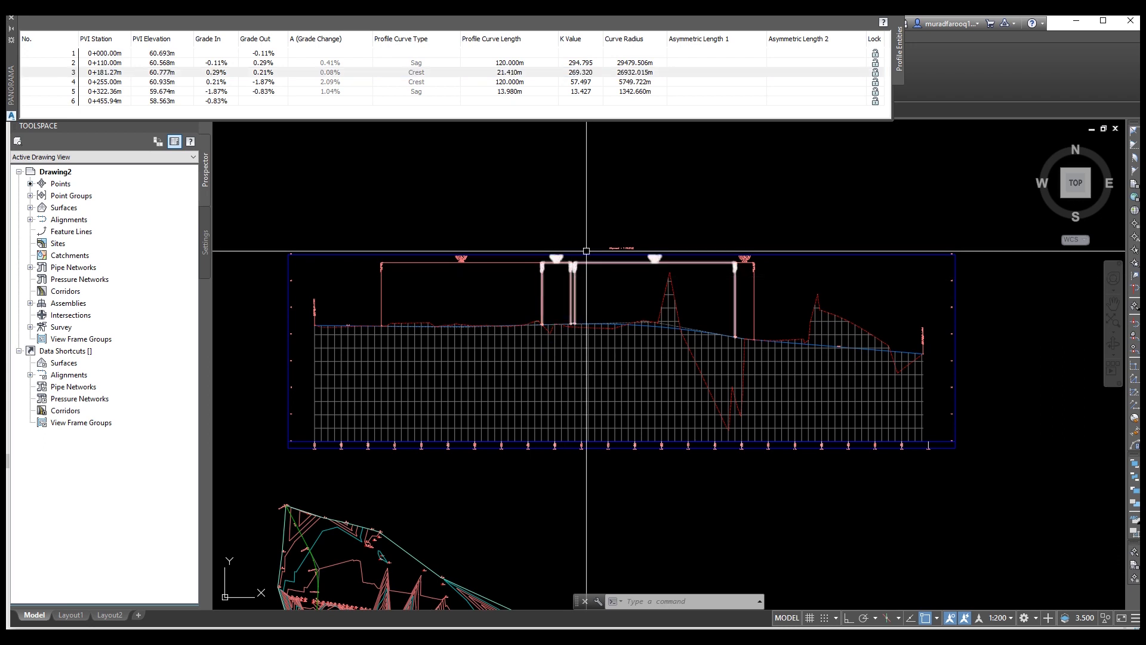
pyautogui.doubleClick(515, 82)
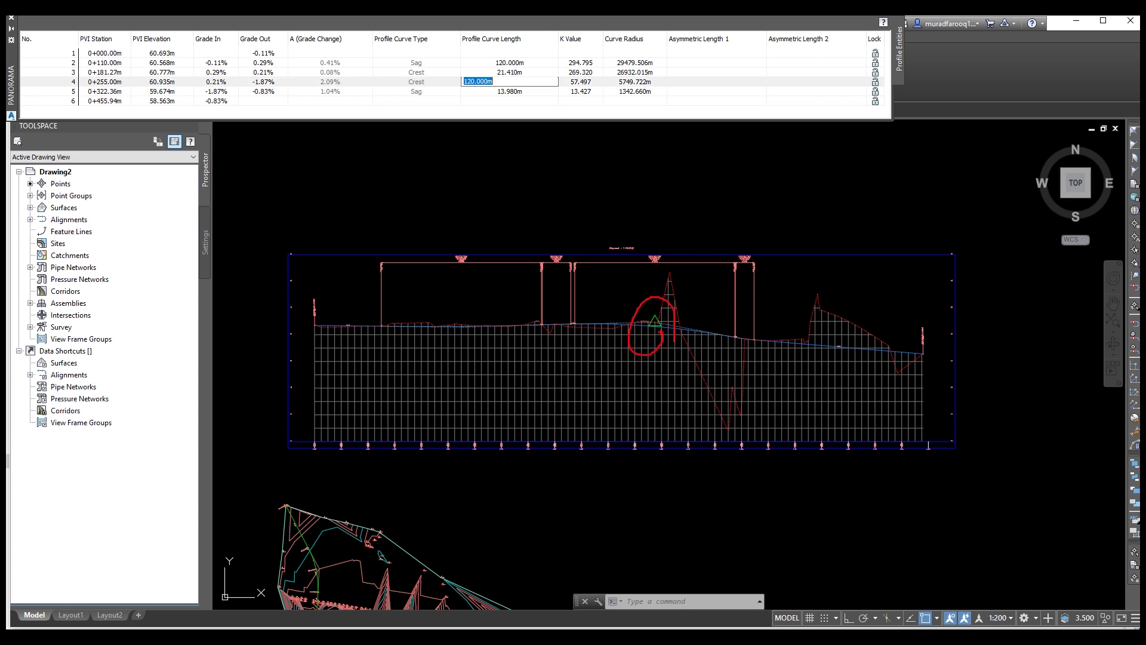
pyautogui.press('Escape')
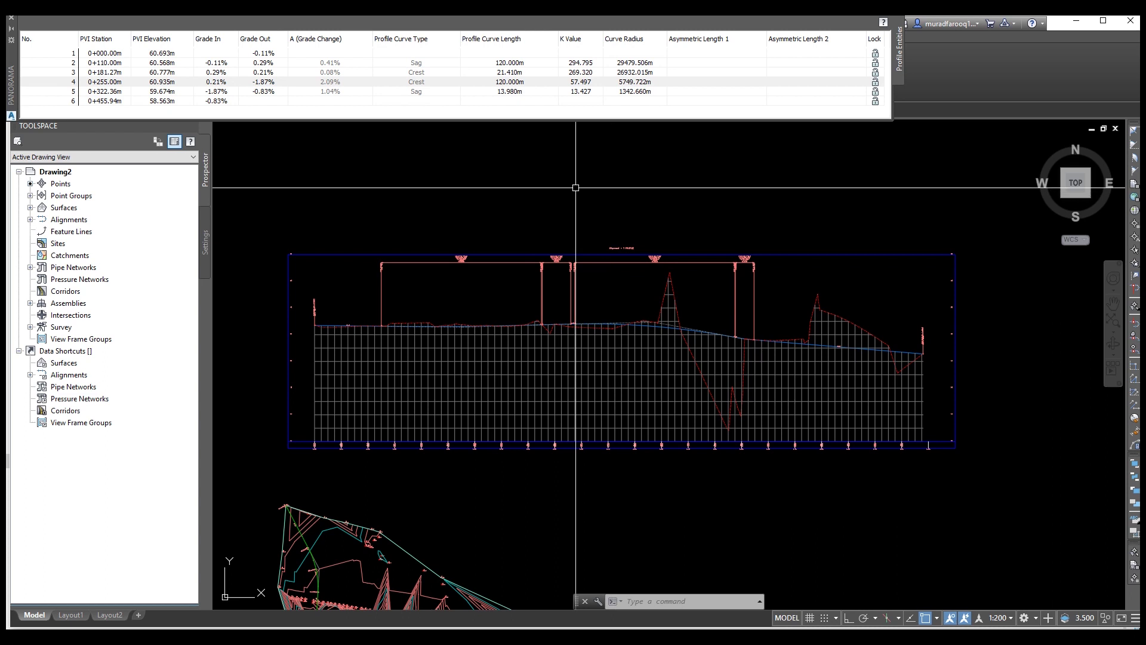
# Try to set the crest curve length at PVI station 0+181.27 to 100 m
pyautogui.click(520, 74)
pyautogui.click(508, 73)
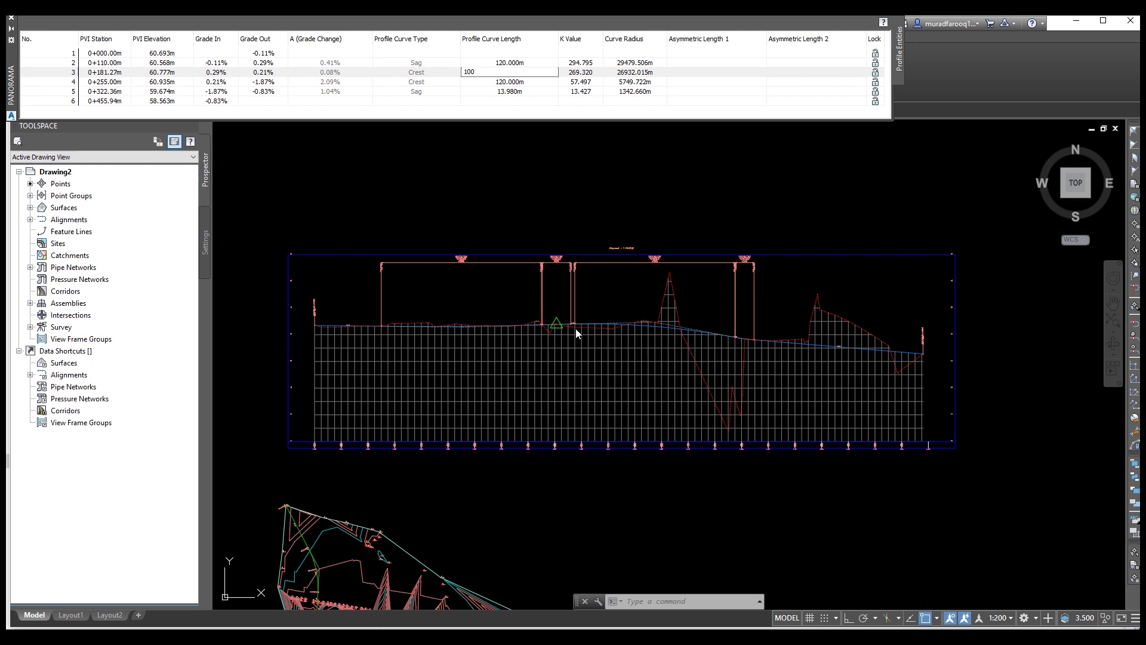
pyautogui.click(560, 323)
pyautogui.click(588, 353)
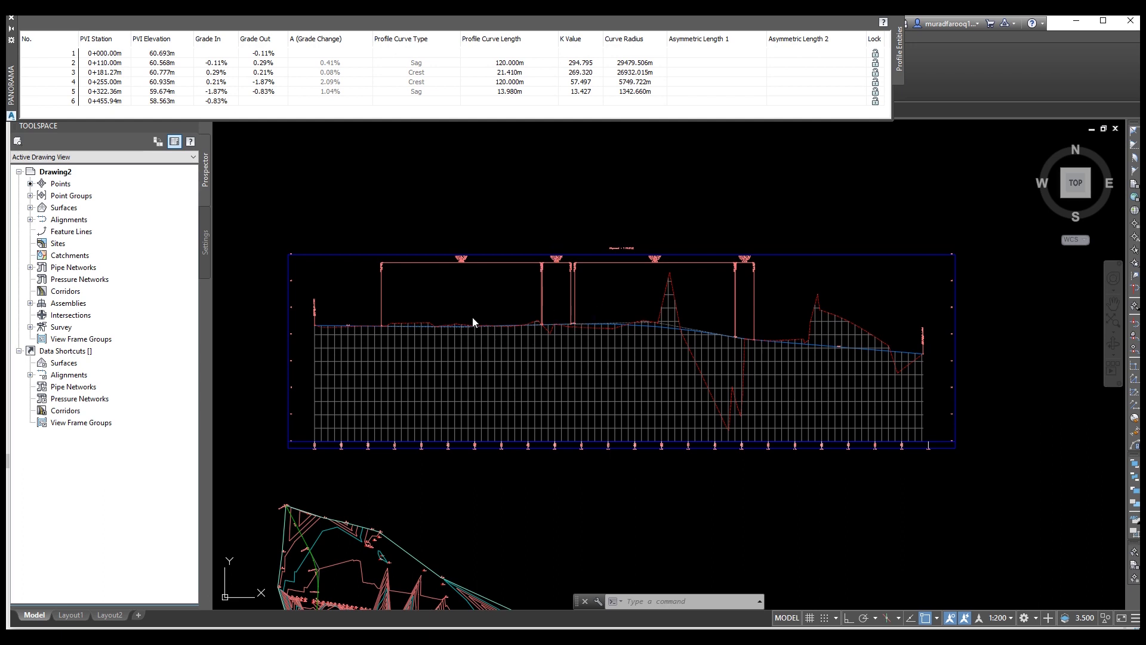
# Set the sag curve length at PVI station 0+110 to 100 m and close the profile entities table
pyautogui.click(510, 84)
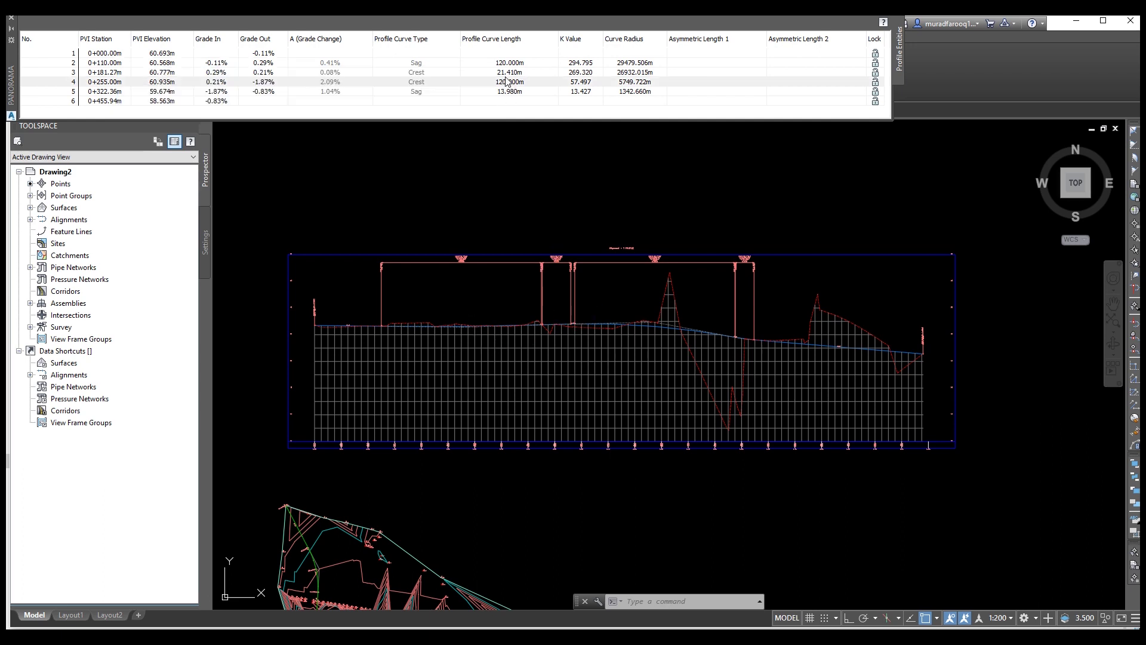
pyautogui.doubleClick(523, 73)
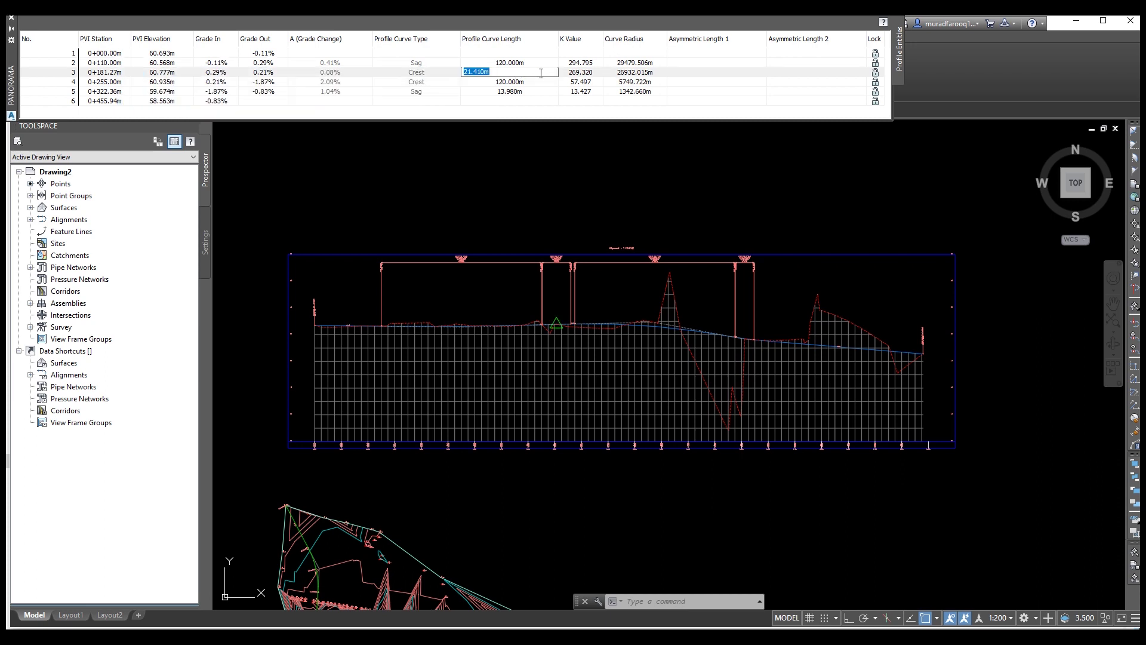
pyautogui.doubleClick(507, 63)
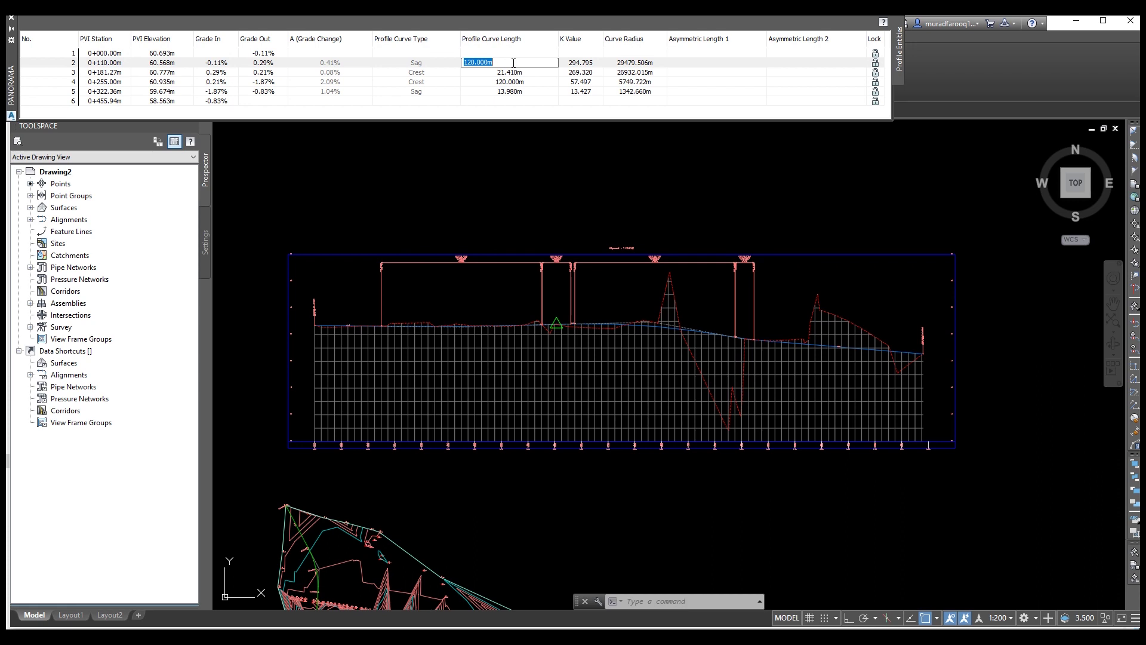
pyautogui.press('BackSpace')
pyautogui.press('Return')
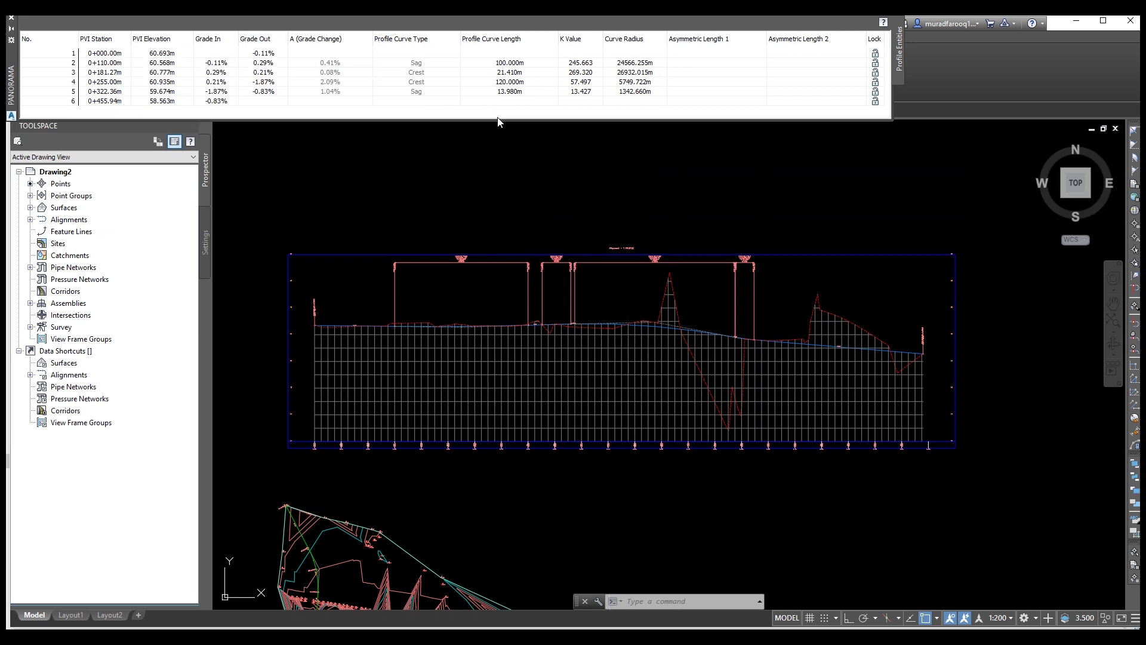
pyautogui.click(10, 21)
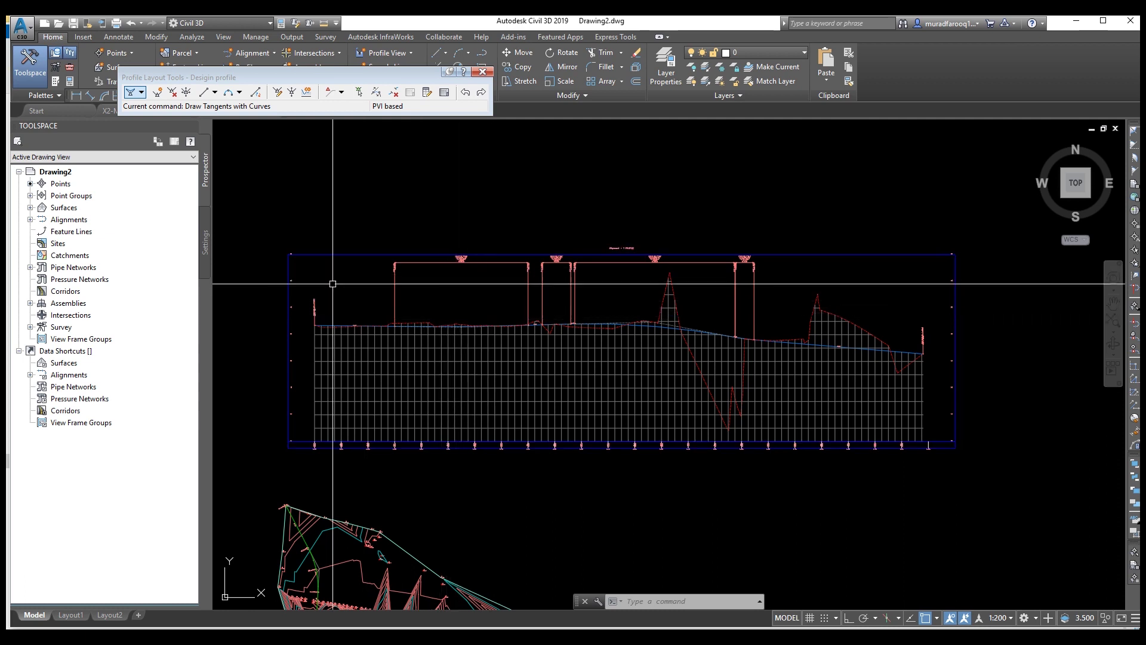
# Try to insert new PVIs at about station 0+090, elevation 60 m, and station 0+176.60, elevation 60.092 m
pyautogui.click(157, 93)
pyautogui.scroll(4, 417, 342)
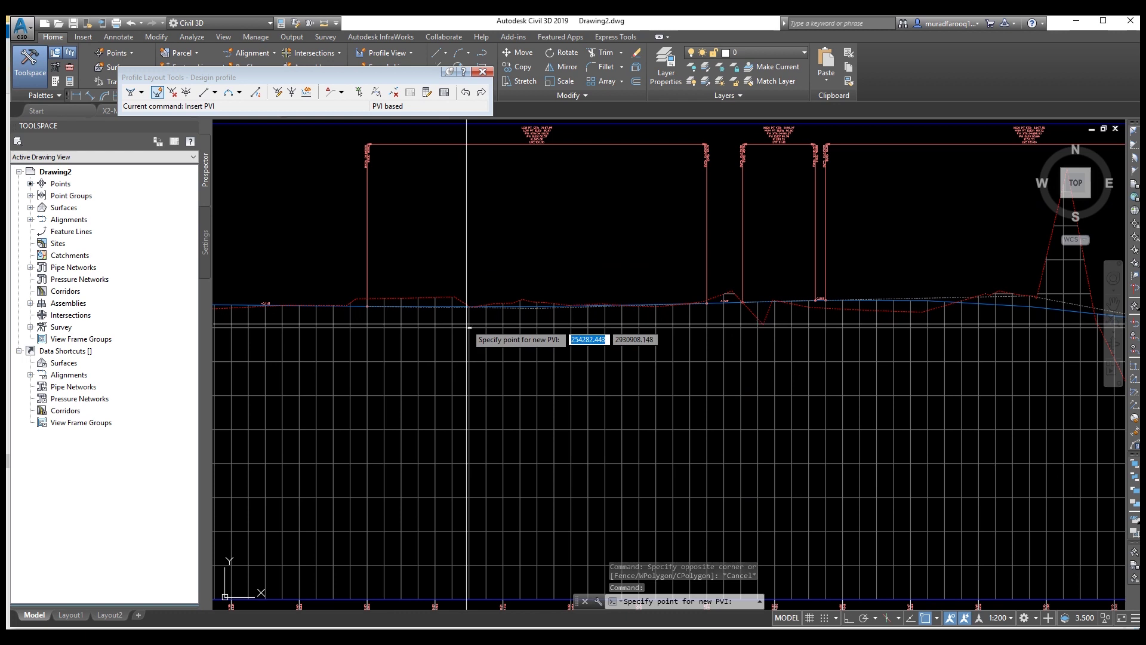
pyautogui.click(464, 323)
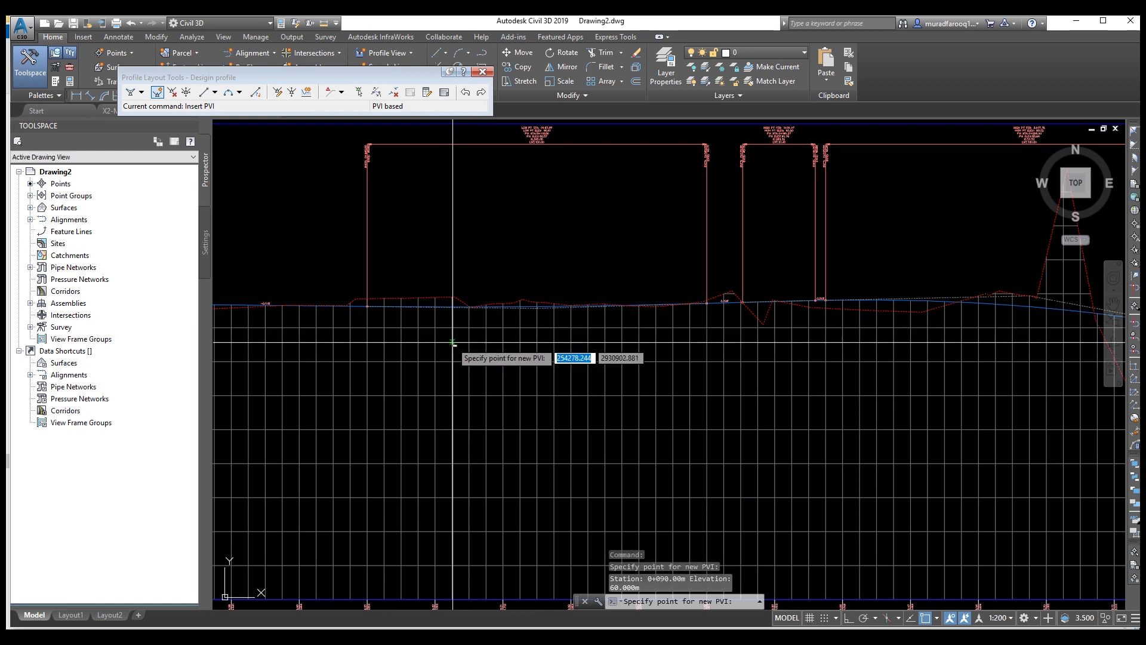
pyautogui.click(157, 95)
pyautogui.scroll(-3, 798, 317)
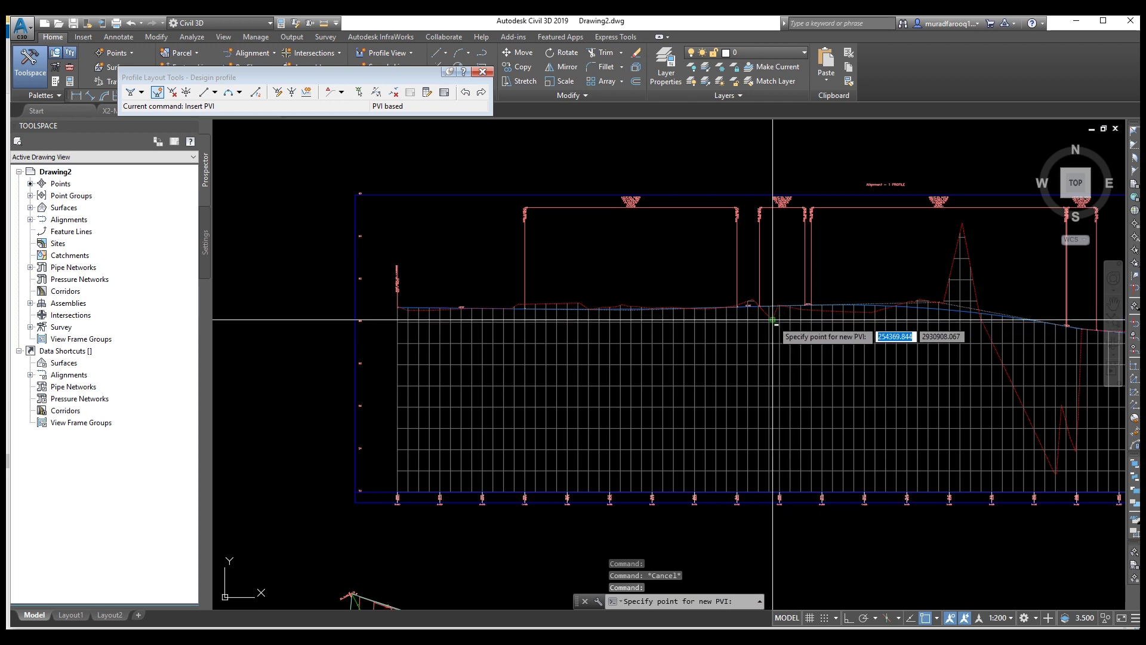
pyautogui.click(771, 321)
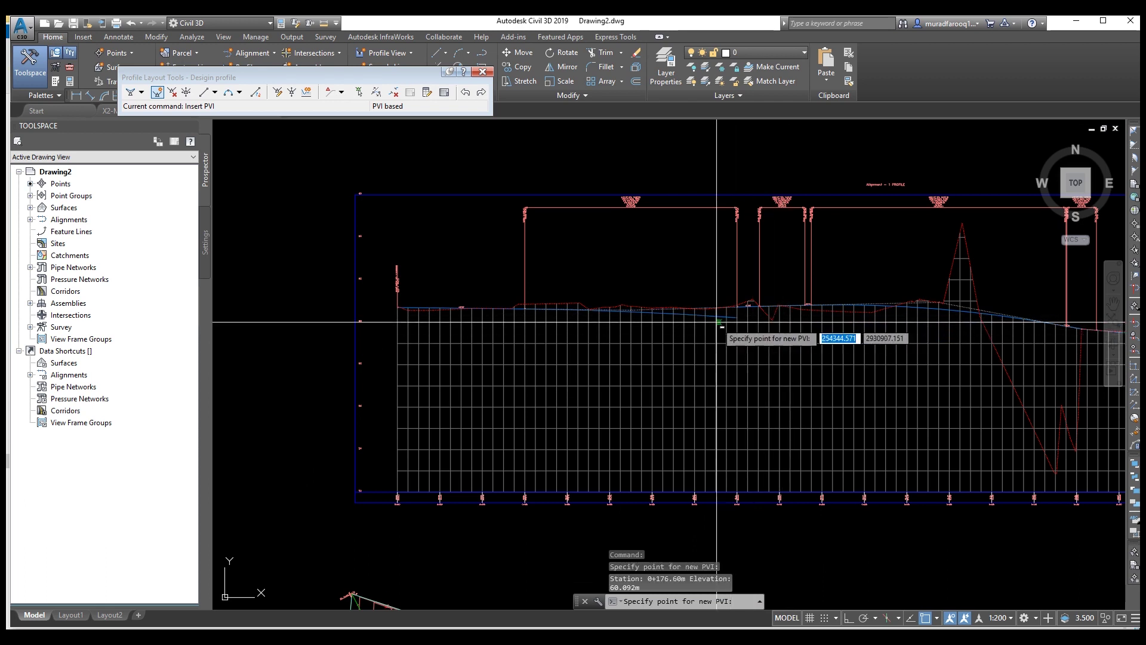
# Leave the Insert PVI command and undo the trial PVI insertions
pyautogui.scroll(3, 716, 323)
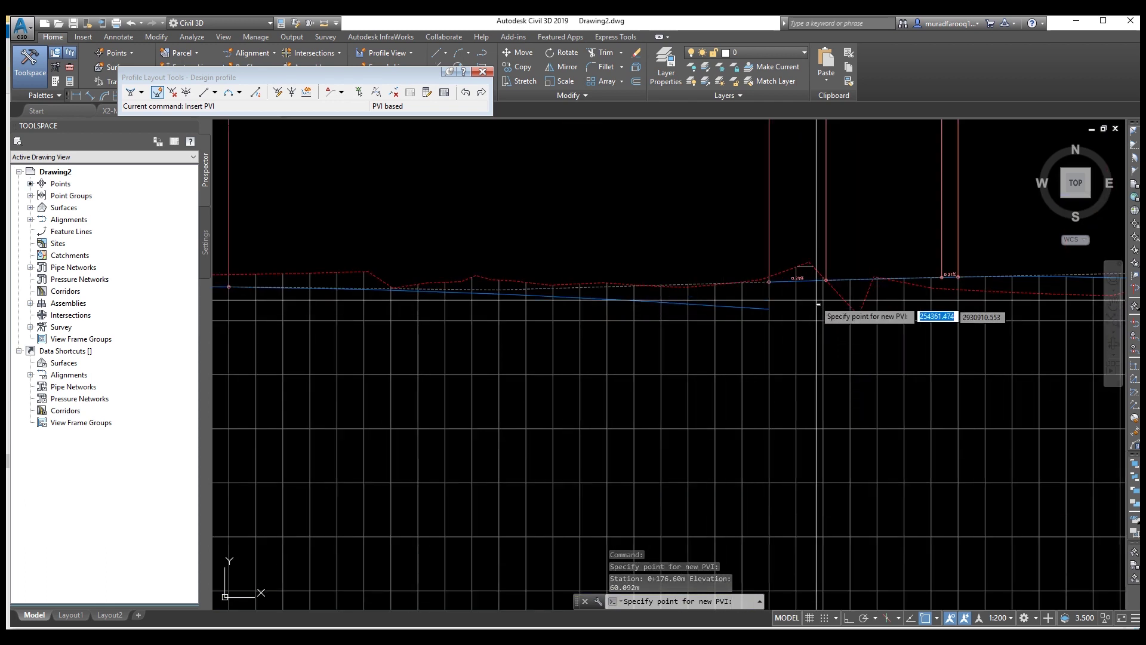
pyautogui.hotkey('ctrl', 'z')
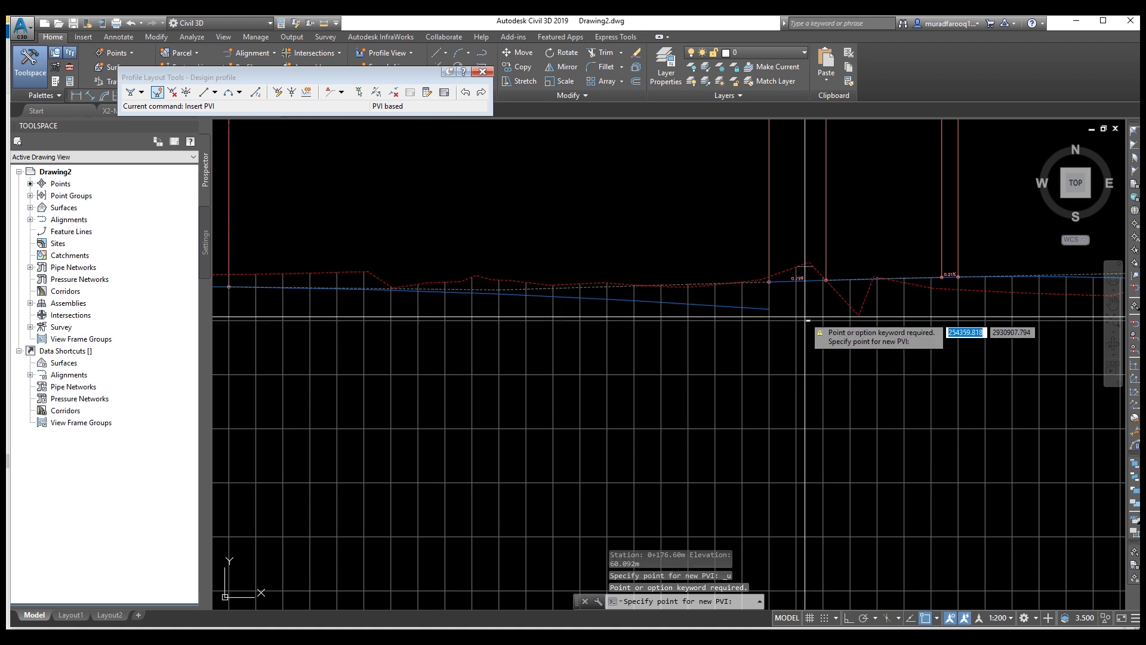
pyautogui.press('Escape')
pyautogui.scroll(-4, 804, 316)
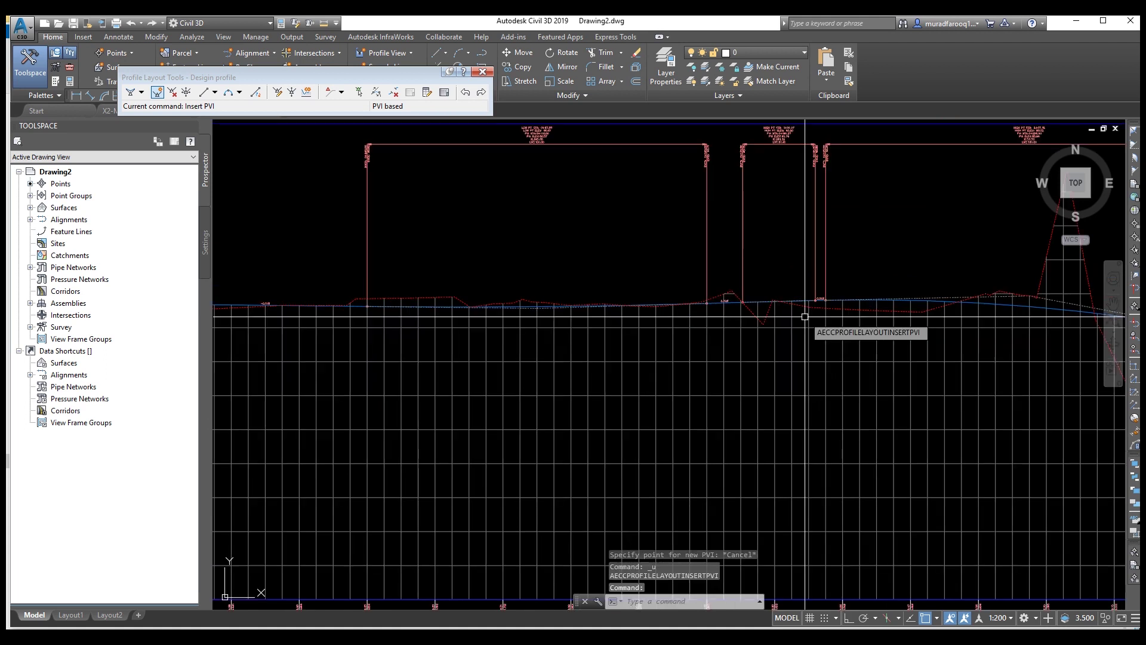
pyautogui.hotkey('ctrl', 'z')
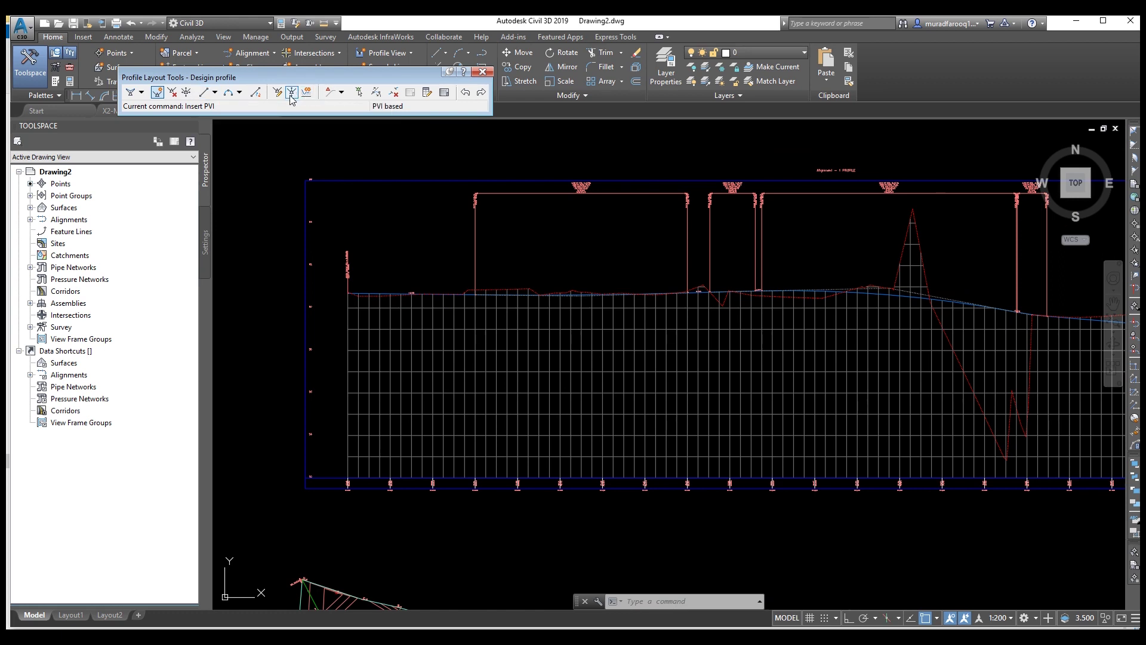
pyautogui.click(239, 92)
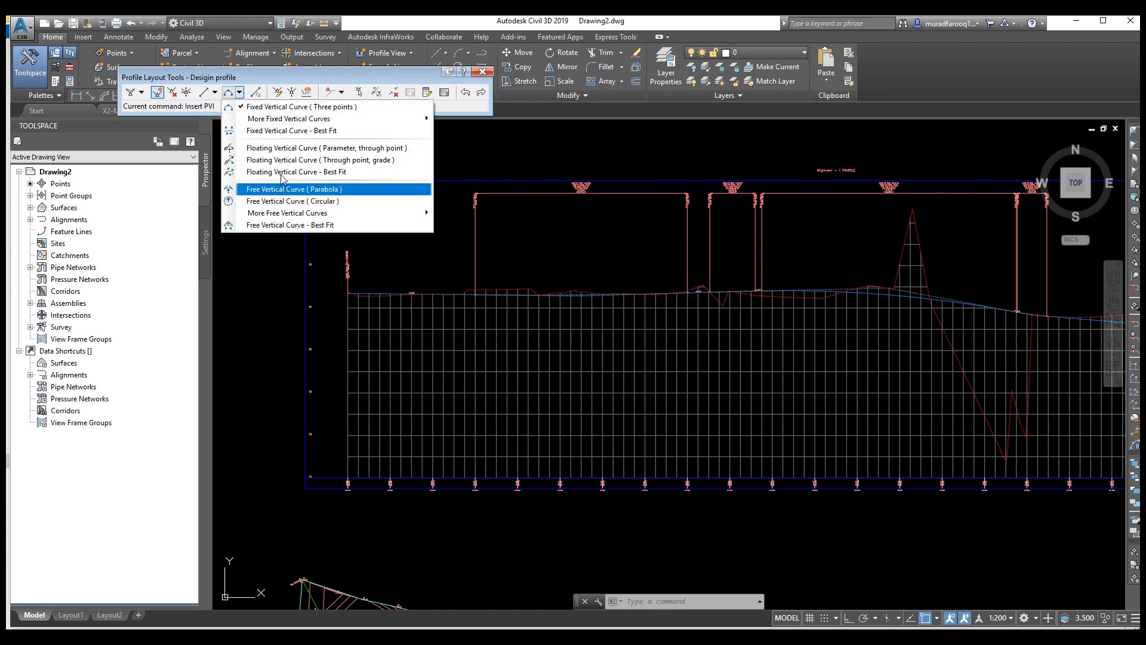
pyautogui.click(498, 153)
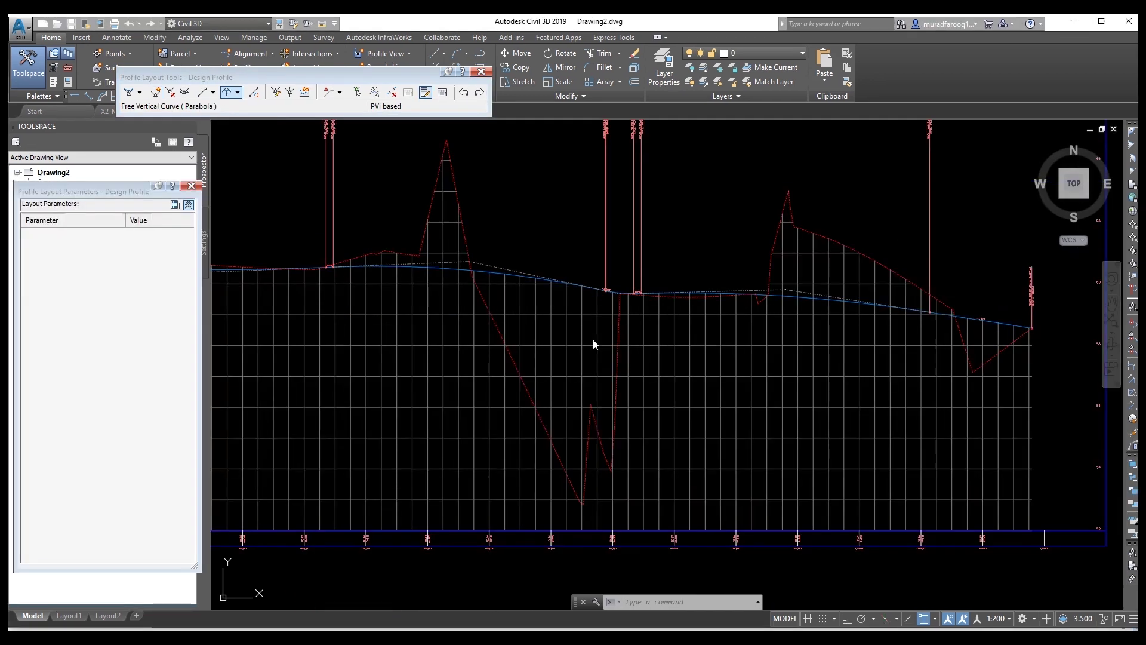
# Insert a PVI in the design profile at about station 0+317.66, elevation 59.158 m, just before the existing PVI near 0+322
pyautogui.click(154, 93)
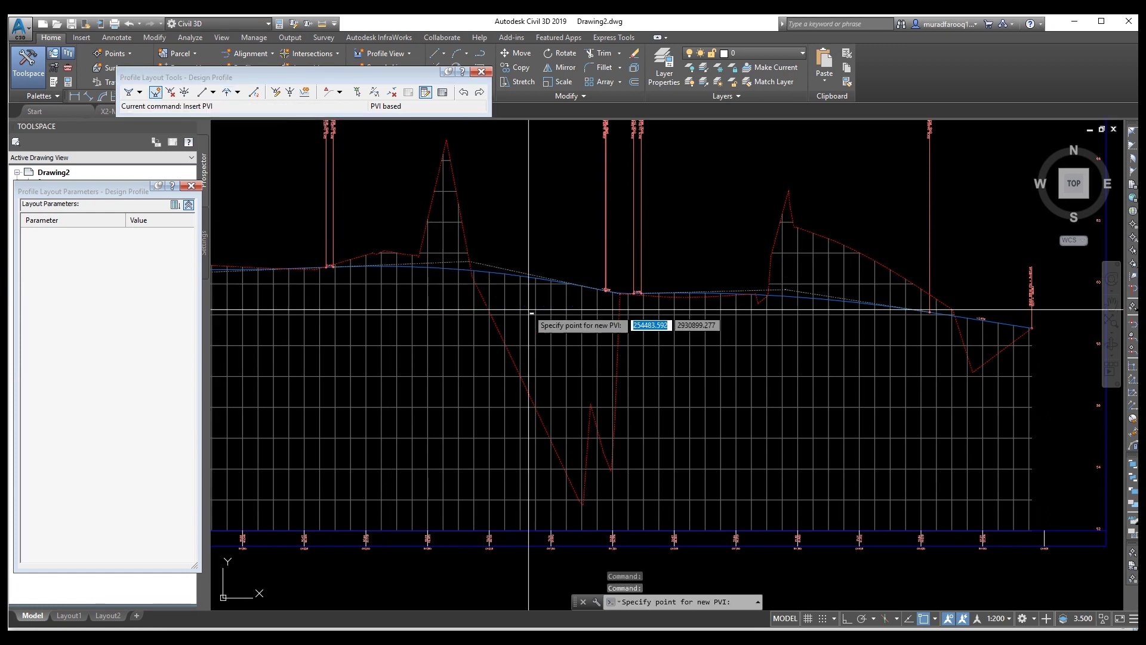
pyautogui.scroll(2, 608, 318)
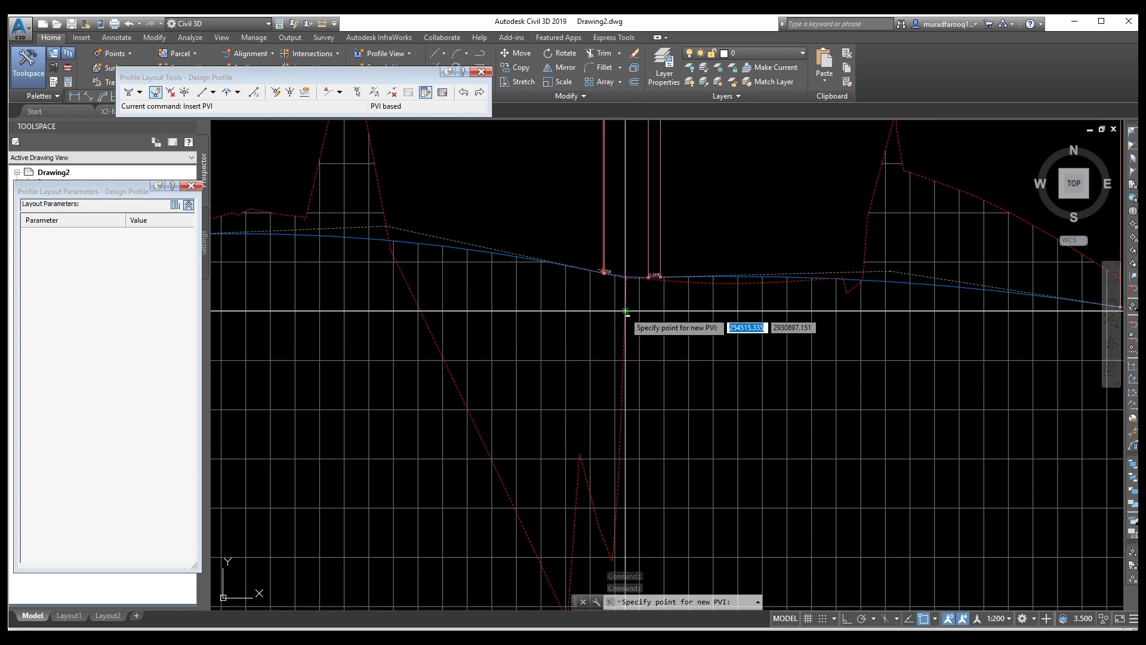
pyautogui.click(624, 311)
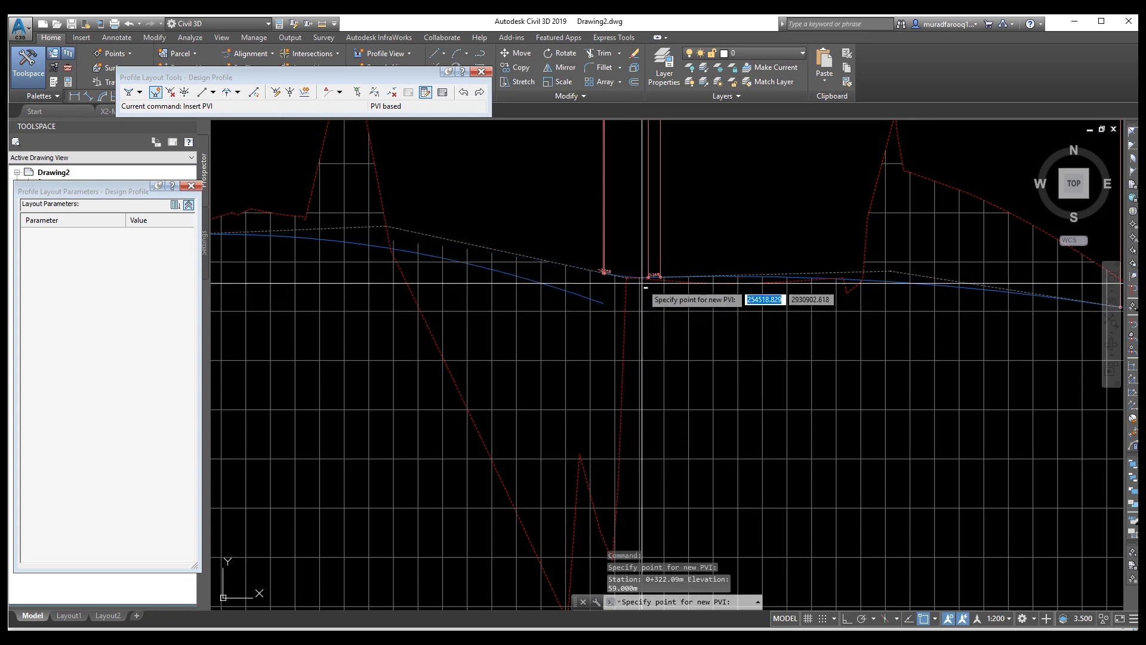
pyautogui.click(604, 303)
pyautogui.scroll(3, 604, 303)
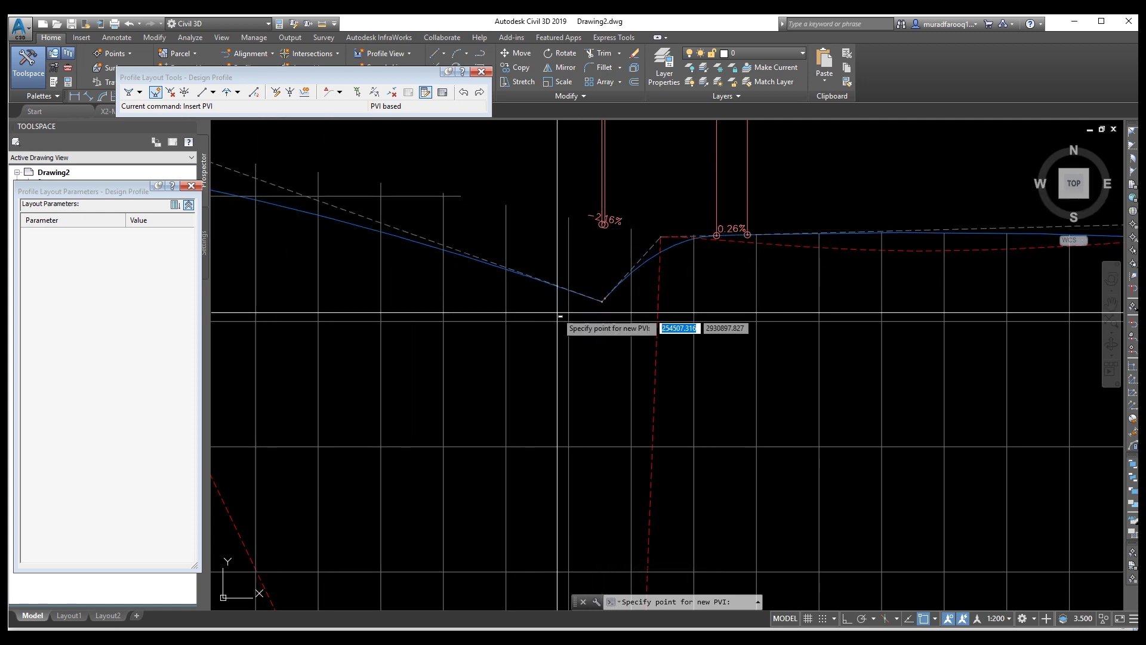
pyautogui.click(603, 300)
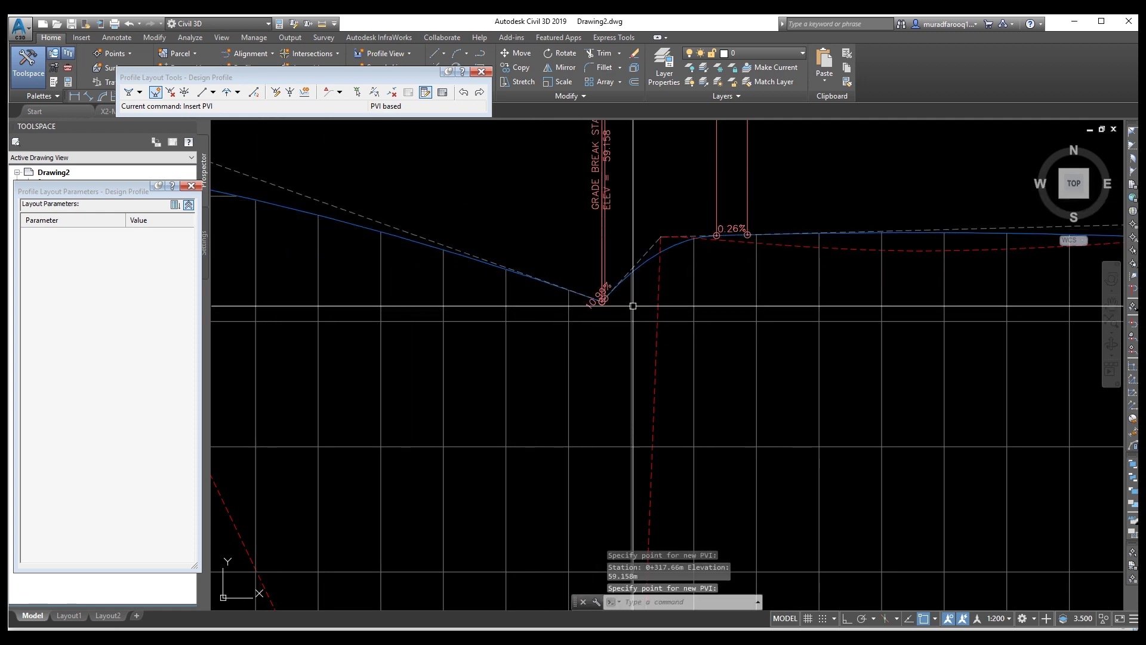
# Try to add a free circular vertical curve at the PVI near station 0+317.66, then close the profile layout tools
pyautogui.click(237, 93)
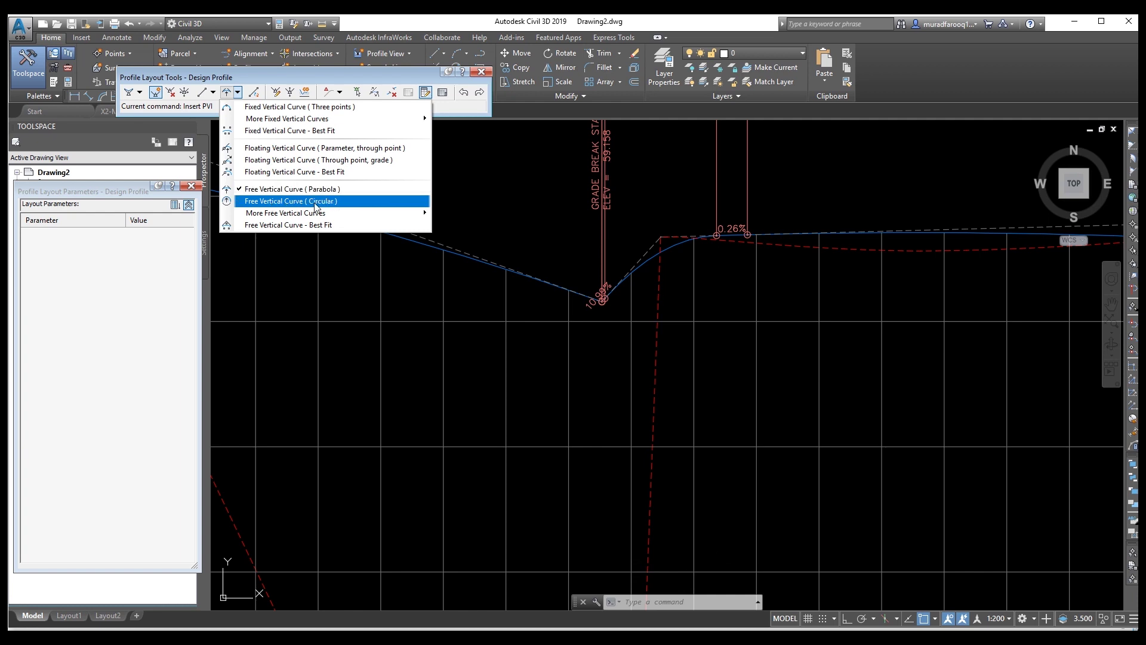
pyautogui.click(291, 201)
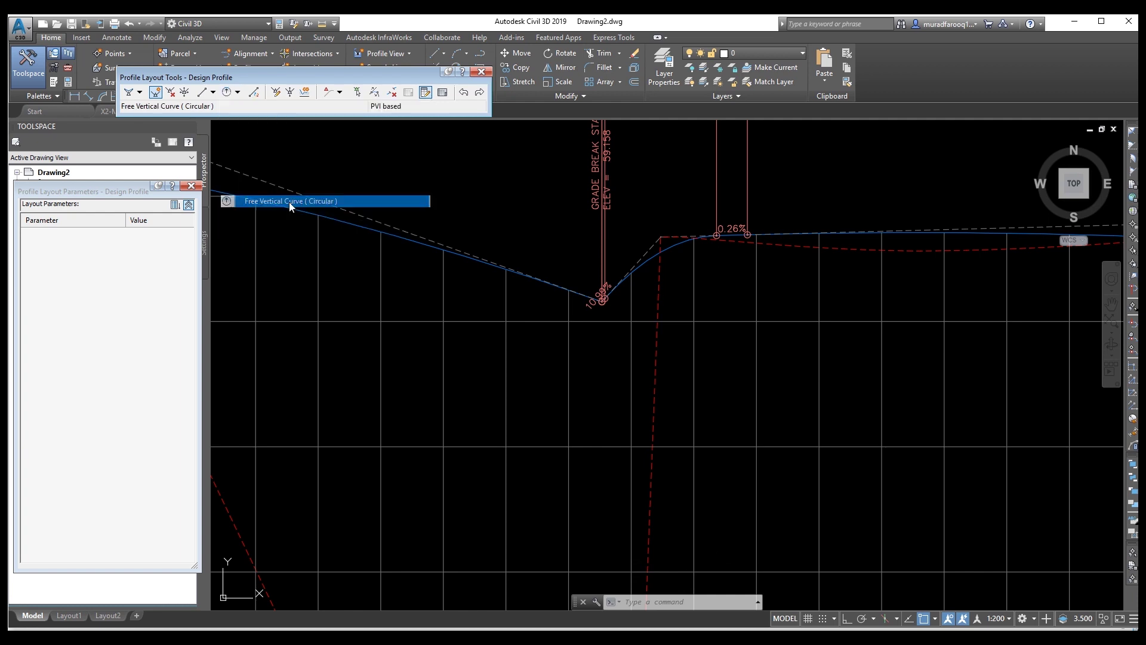
pyautogui.scroll(4, 507, 271)
pyautogui.click(508, 267)
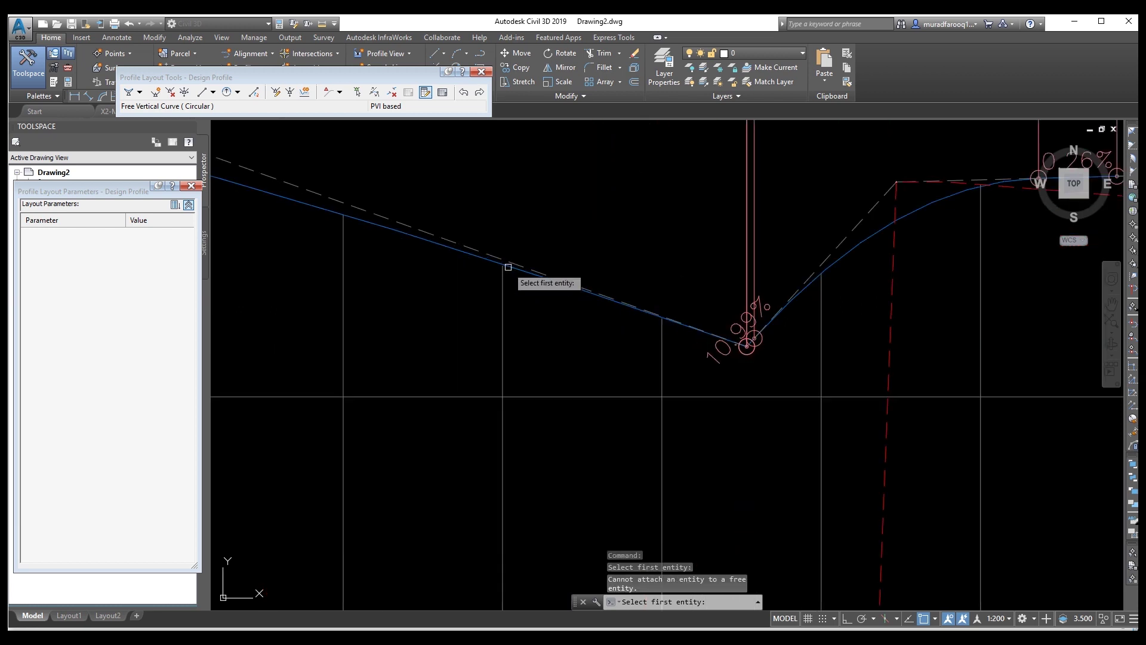
pyautogui.click(835, 260)
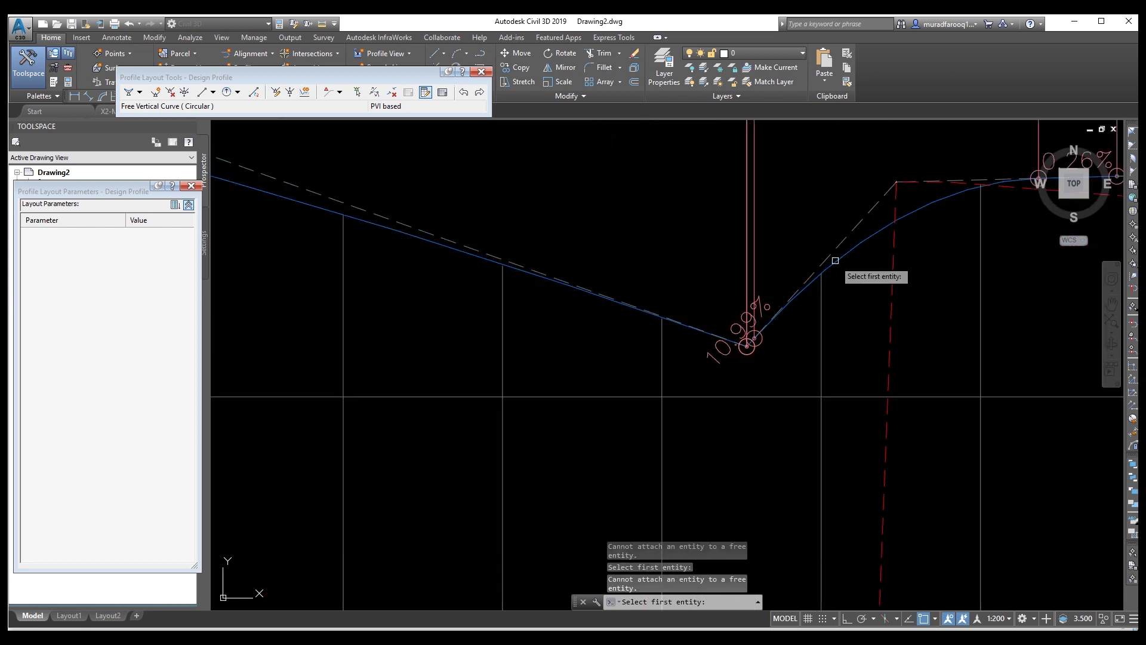
pyautogui.scroll(-4, 835, 260)
pyautogui.press('Return')
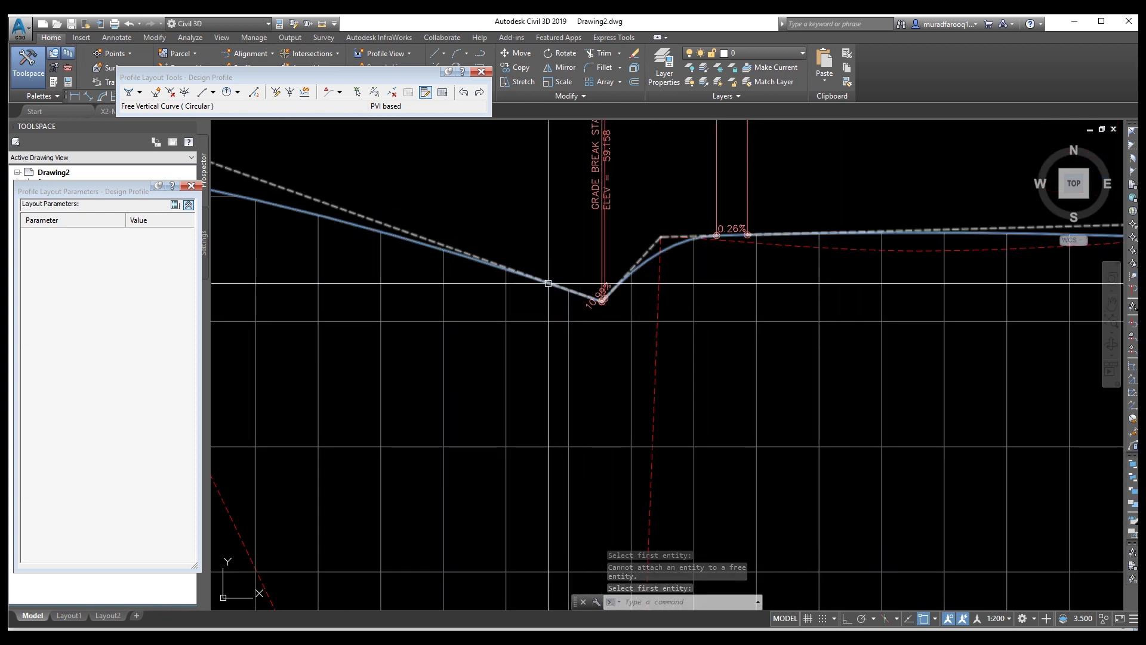
pyautogui.click(481, 72)
# Examine the elevation labels in the data band beneath the profile view, including stations 0+120 and 0+140
pyautogui.scroll(-5, 614, 282)
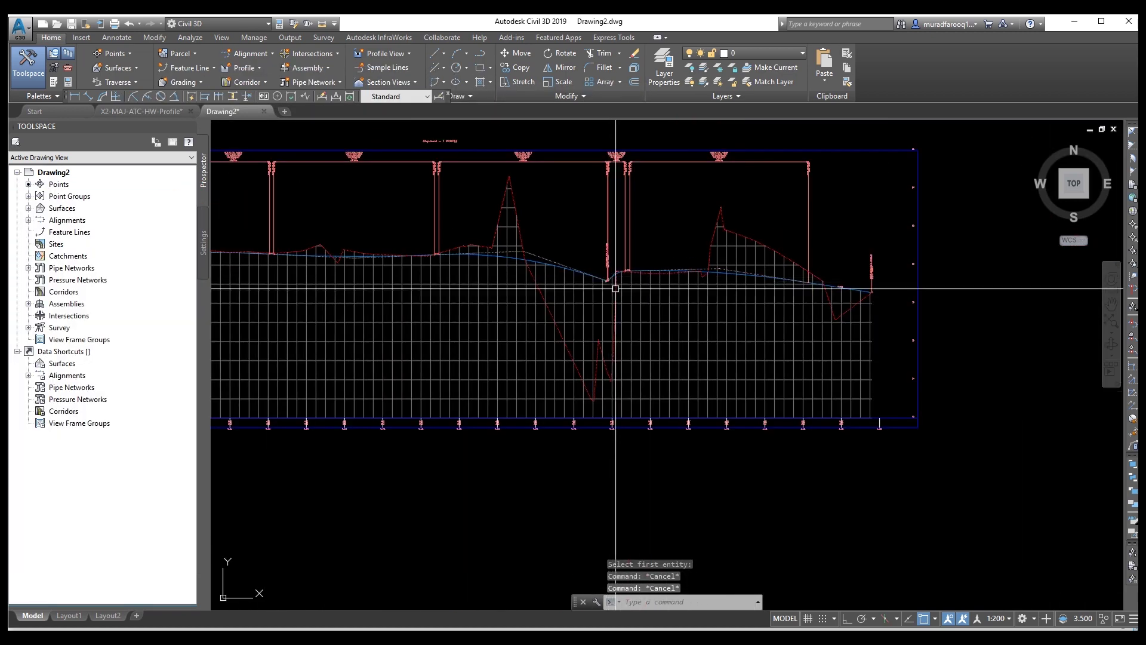
pyautogui.scroll(3, 396, 348)
pyautogui.scroll(2, 552, 317)
pyautogui.scroll(5, 384, 309)
pyautogui.scroll(1, 671, 318)
pyautogui.moveTo(671, 318); pyautogui.dragTo(671, 320, button='middle')
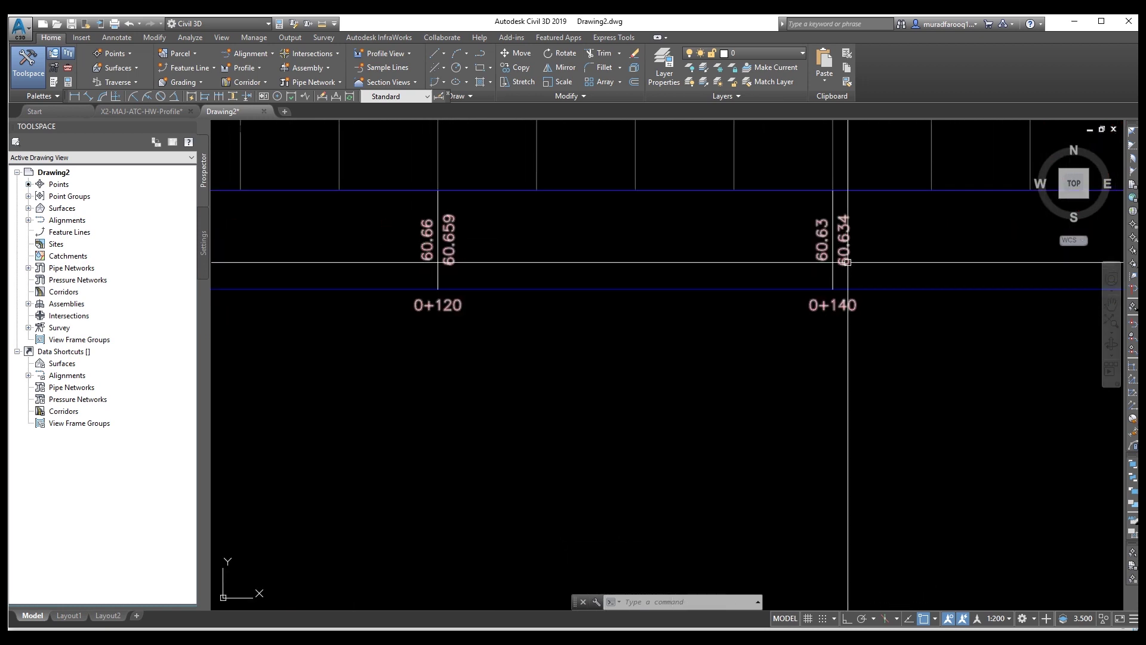
pyautogui.scroll(-4, 788, 295)
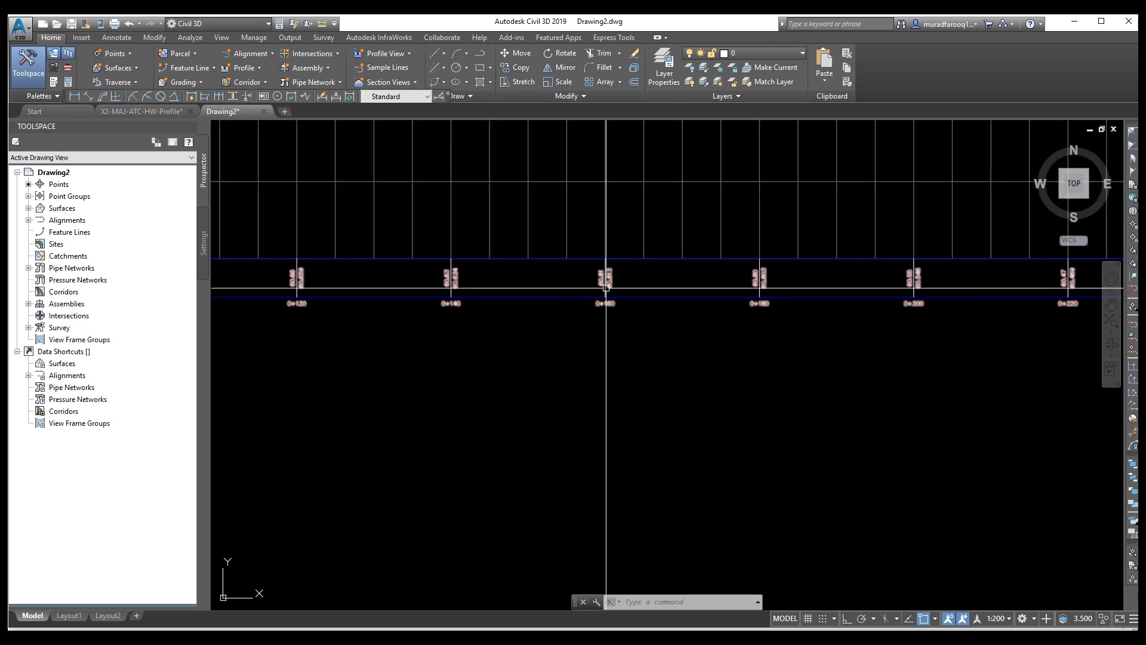
pyautogui.scroll(-8, 678, 275)
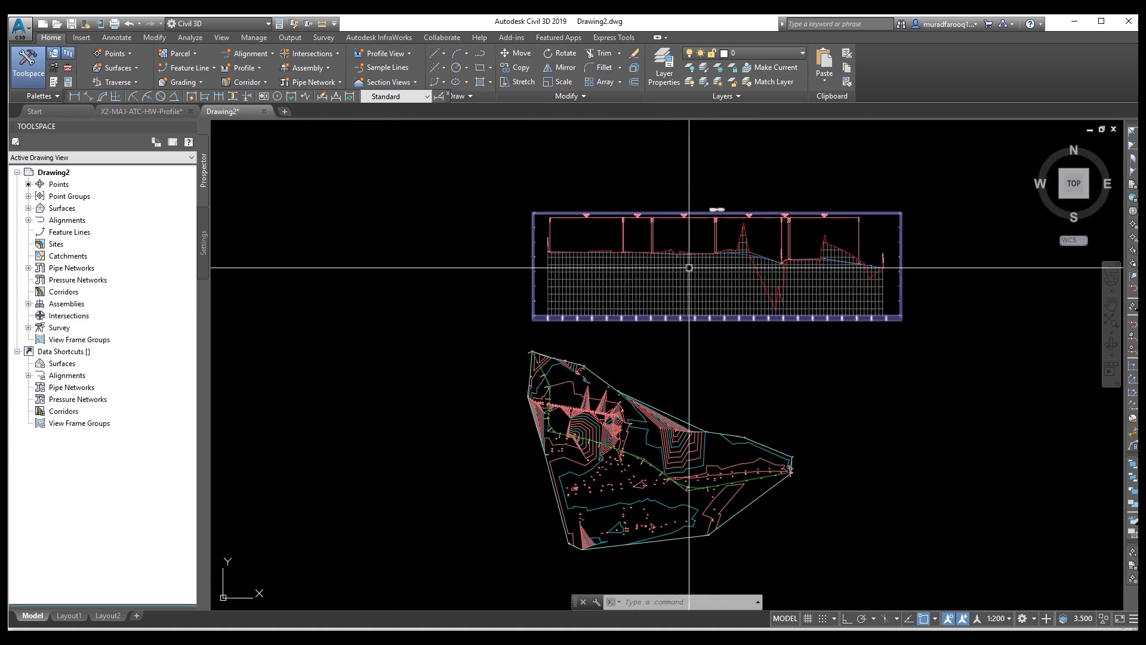
pyautogui.scroll(10, 678, 275)
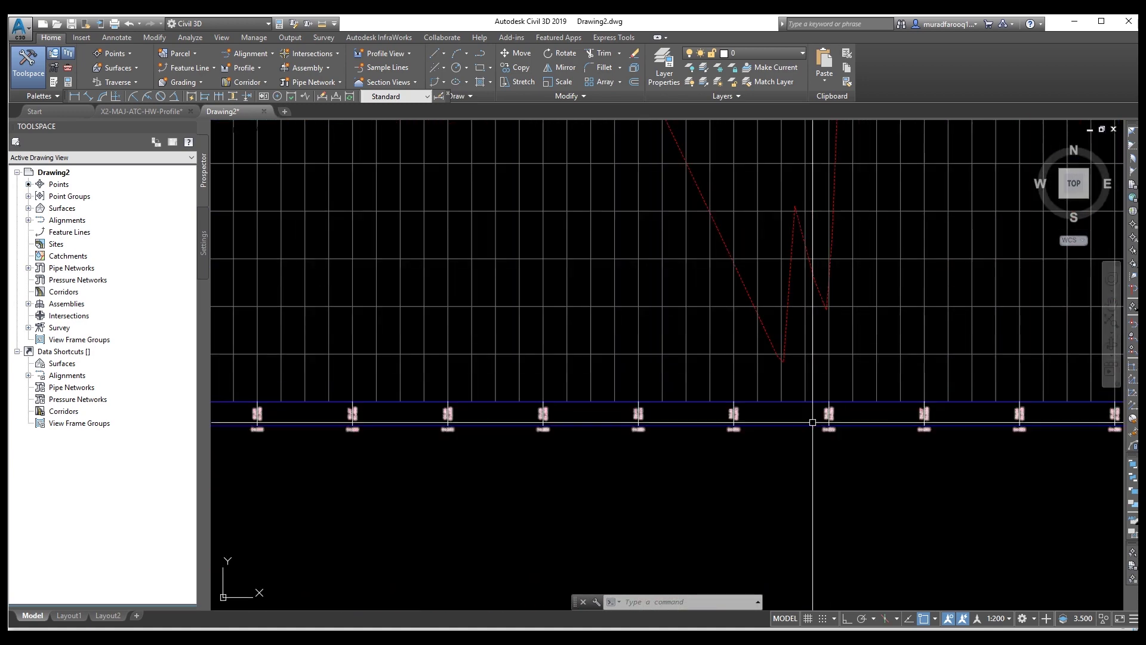
pyautogui.scroll(5, 812, 422)
pyautogui.scroll(-7, 682, 407)
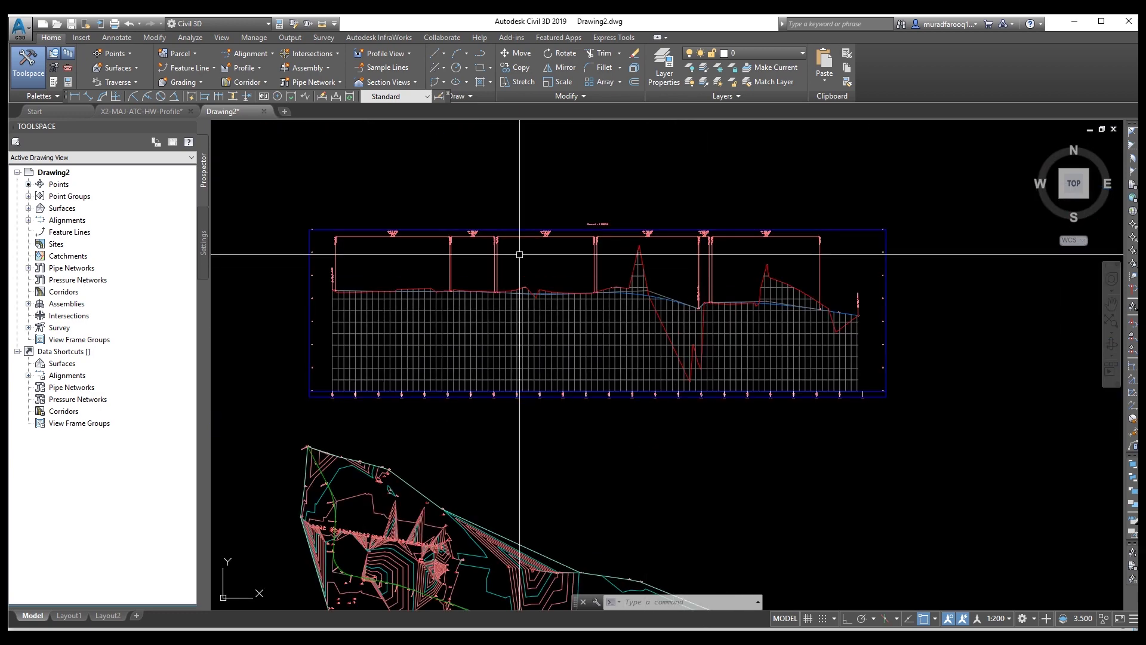
pyautogui.click(505, 228)
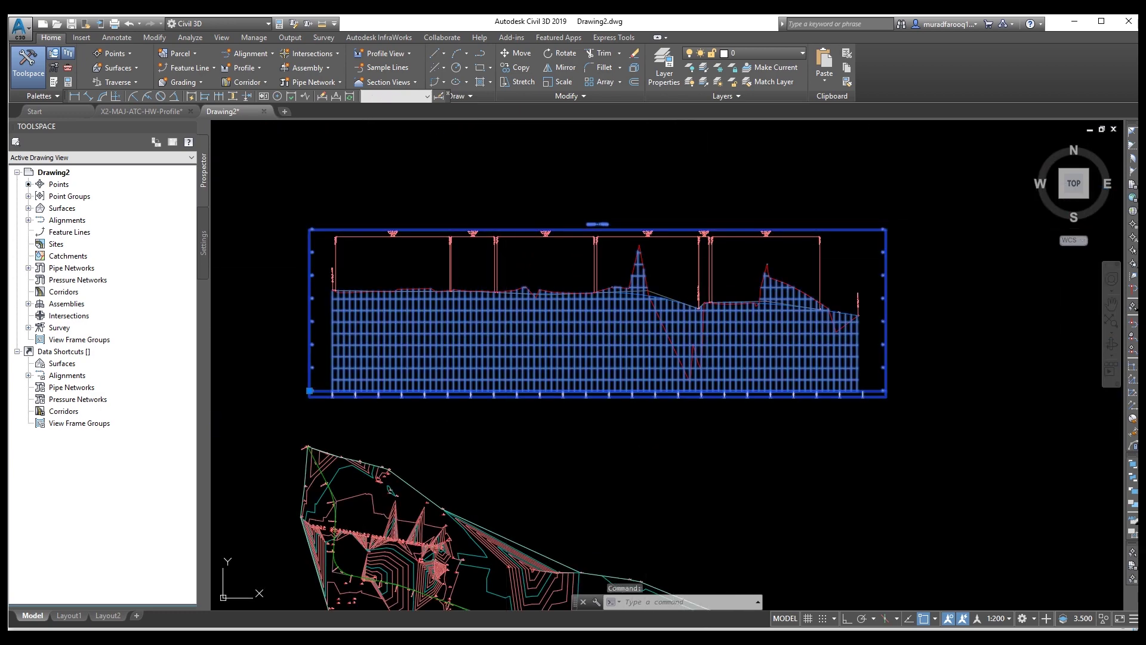
pyautogui.rightClick(505, 228)
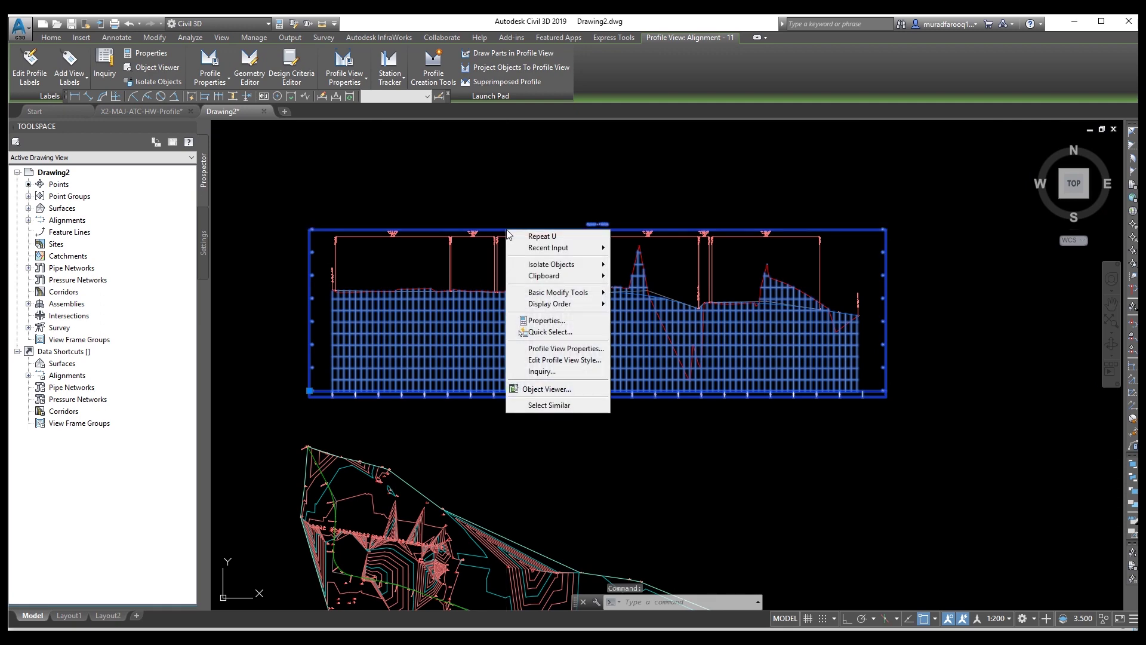
pyautogui.click(588, 361)
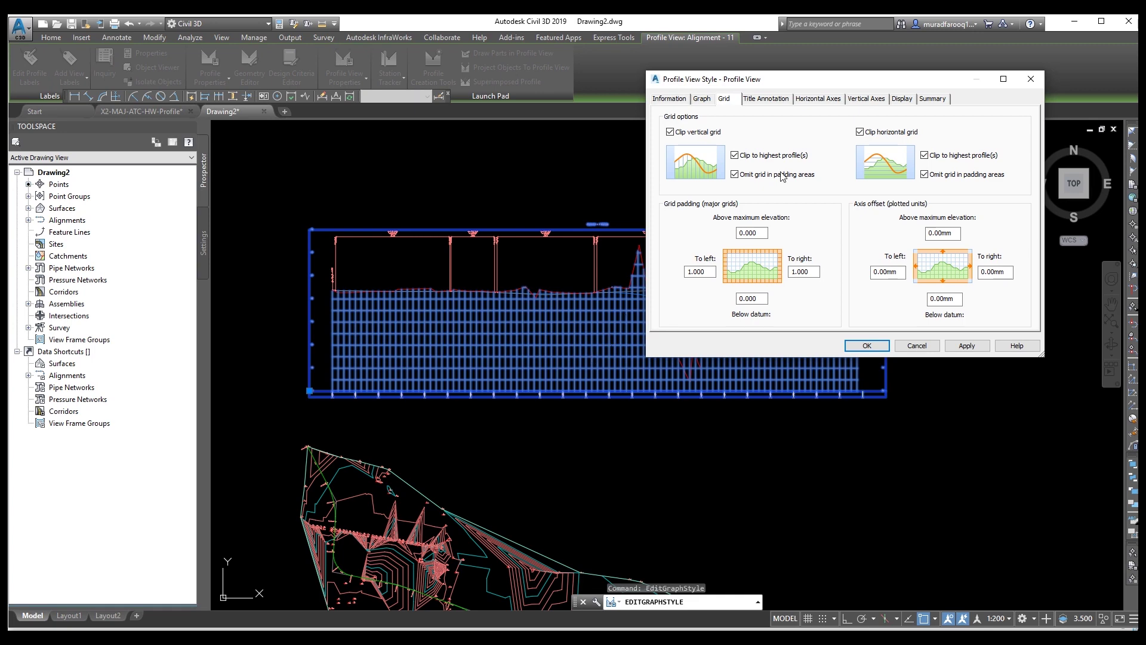
pyautogui.click(1026, 84)
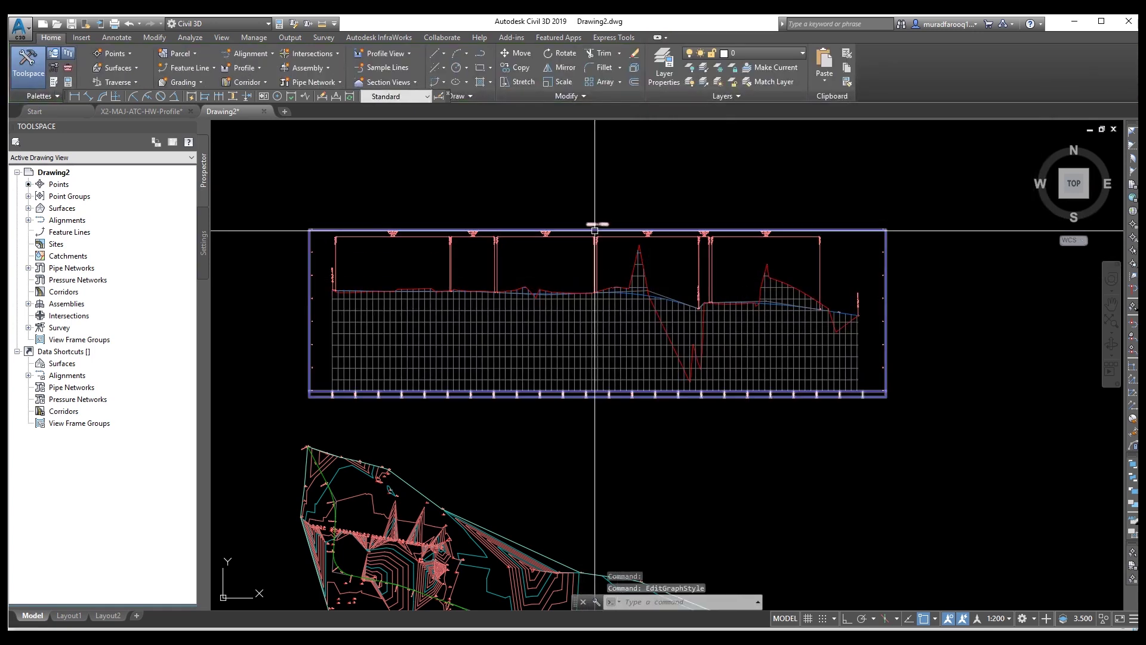
# Open the profile view's properties, review the station, elevation and profile settings, and show the bands settings
pyautogui.click(595, 230)
pyautogui.rightClick(595, 232)
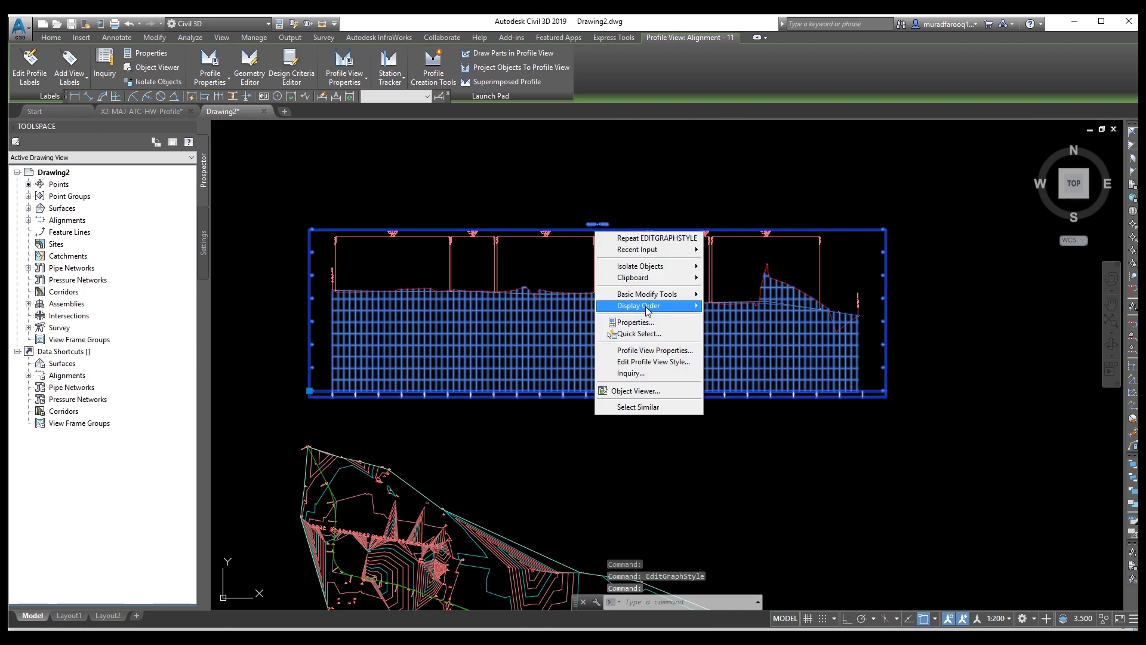
pyautogui.click(654, 350)
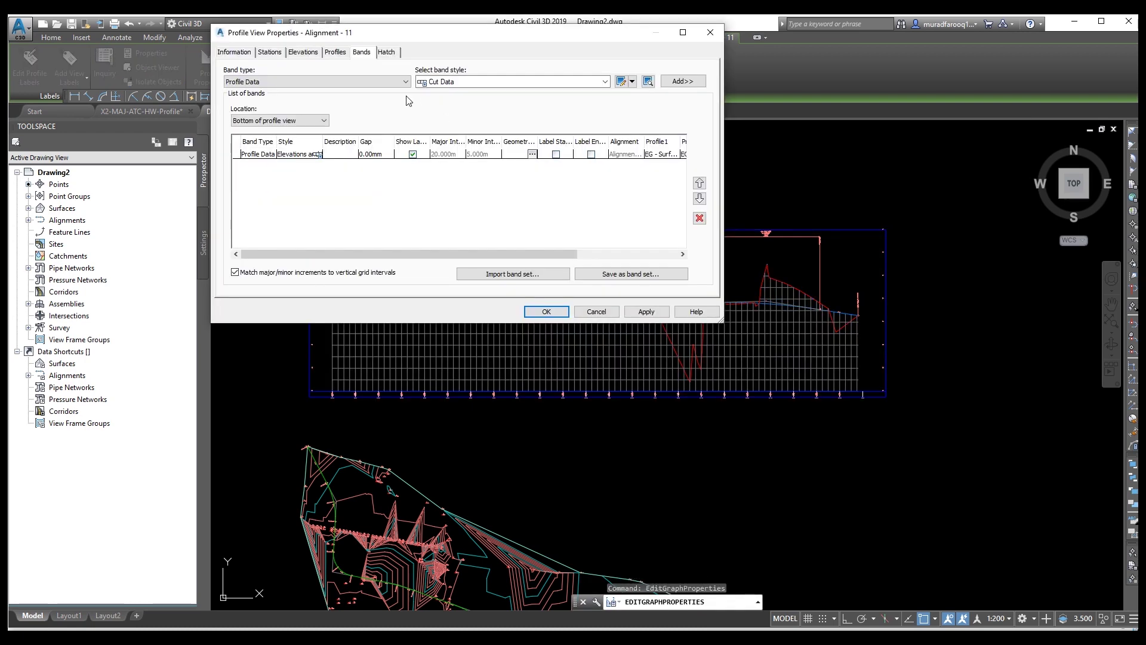
pyautogui.click(238, 53)
pyautogui.click(263, 53)
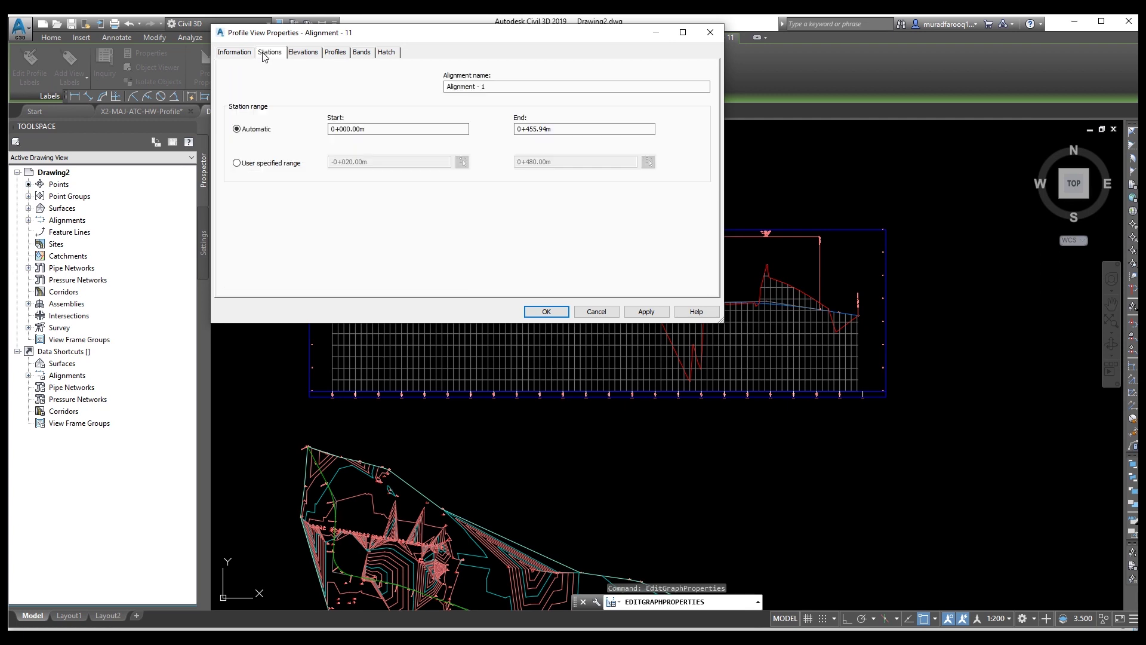
pyautogui.click(305, 53)
pyautogui.click(335, 53)
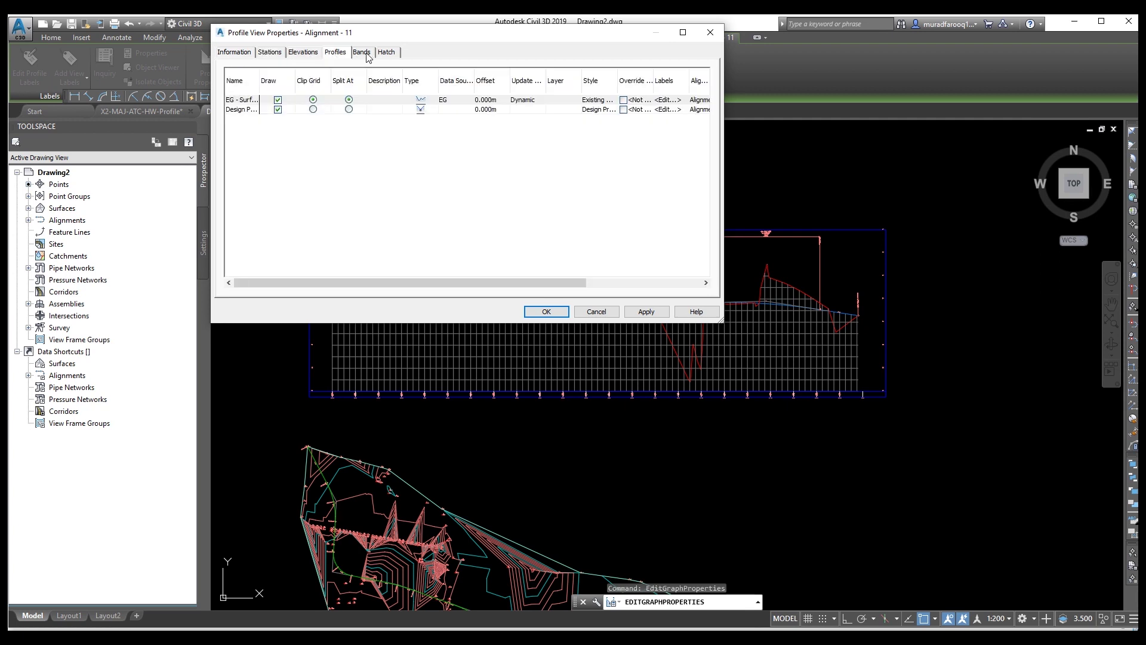
pyautogui.click(362, 53)
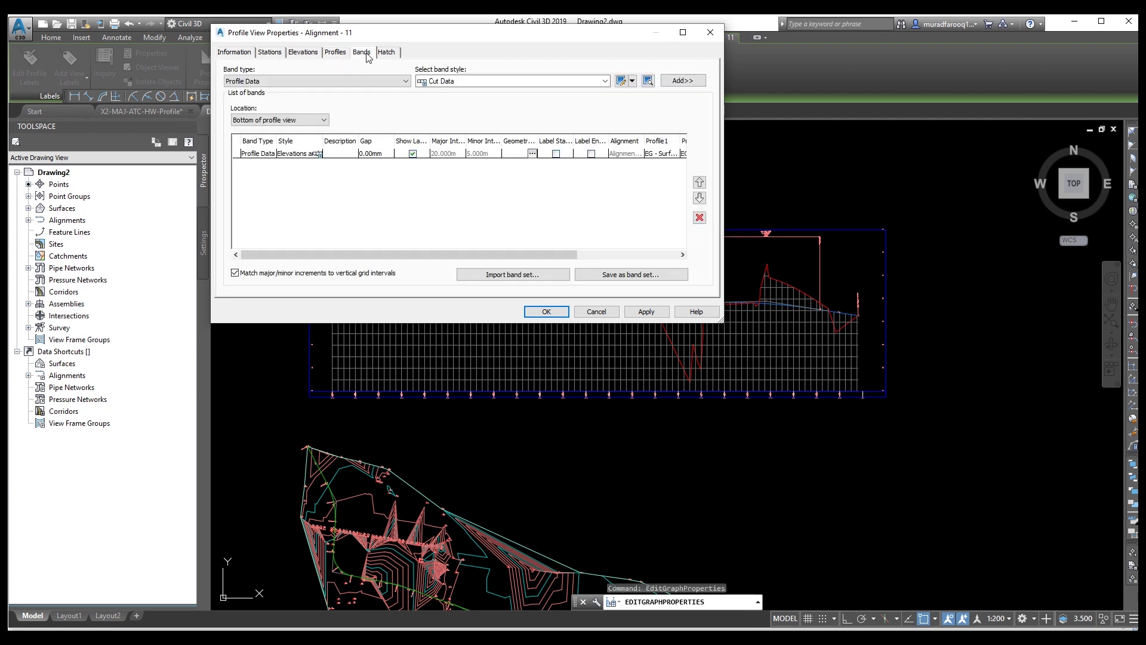
# Set the Profile Data band's Profile1 to EG - Surface (1) and Profile2 to Design Profile, and apply the properties
pyautogui.click(682, 255)
pyautogui.click(682, 254)
pyautogui.click(682, 255)
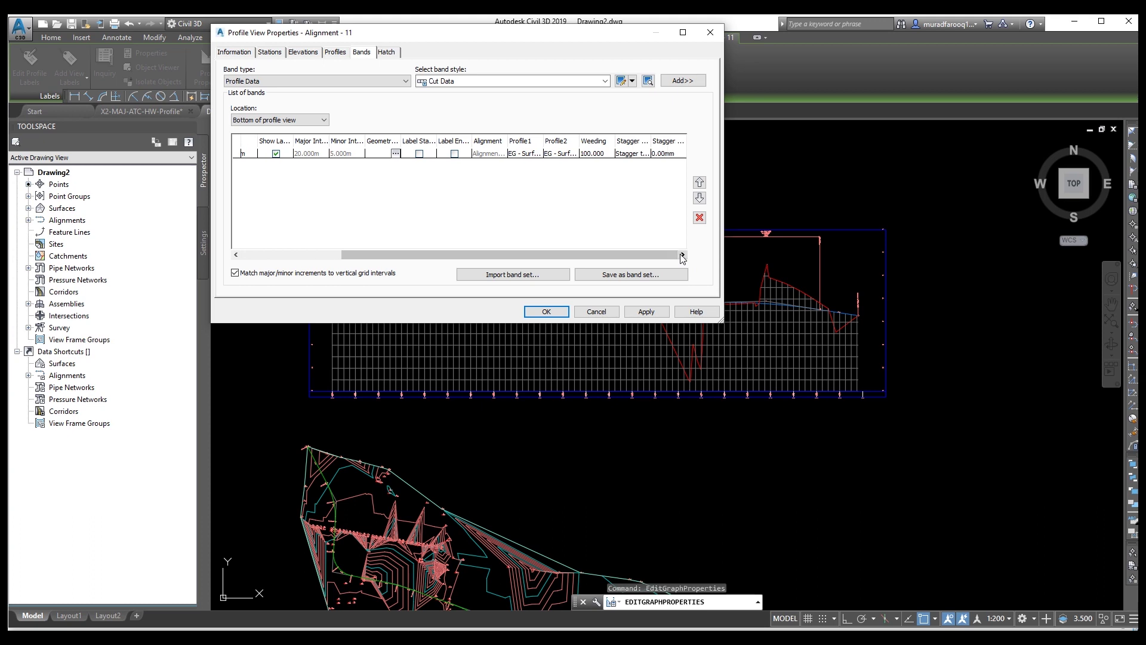
pyautogui.click(491, 154)
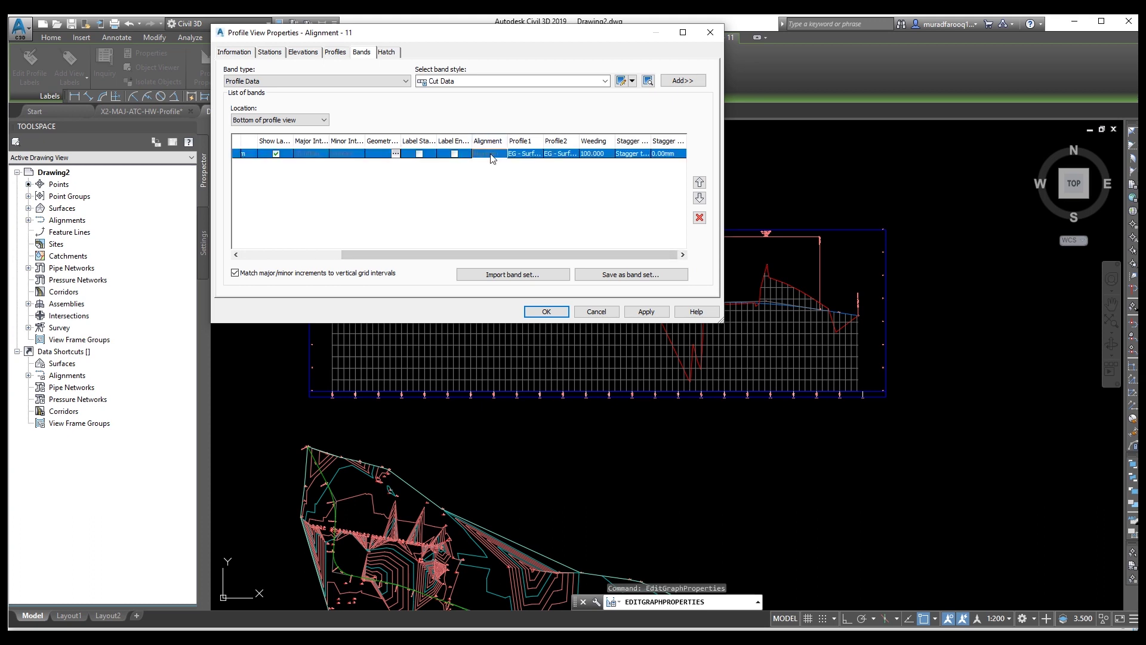
pyautogui.click(525, 154)
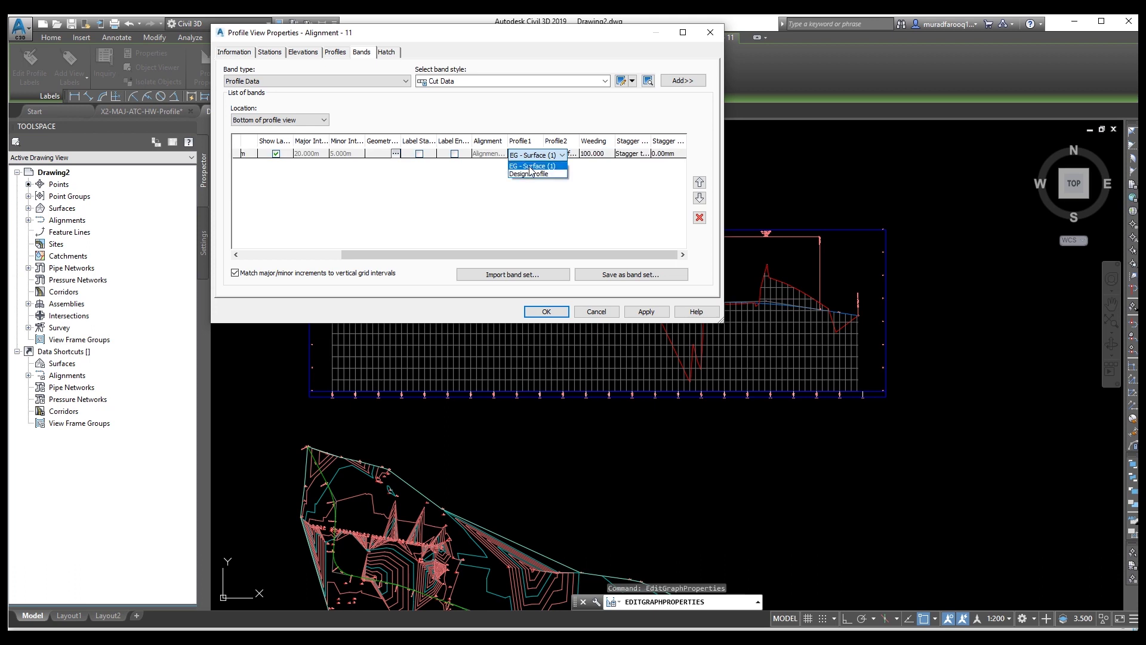
pyautogui.click(529, 166)
pyautogui.click(570, 155)
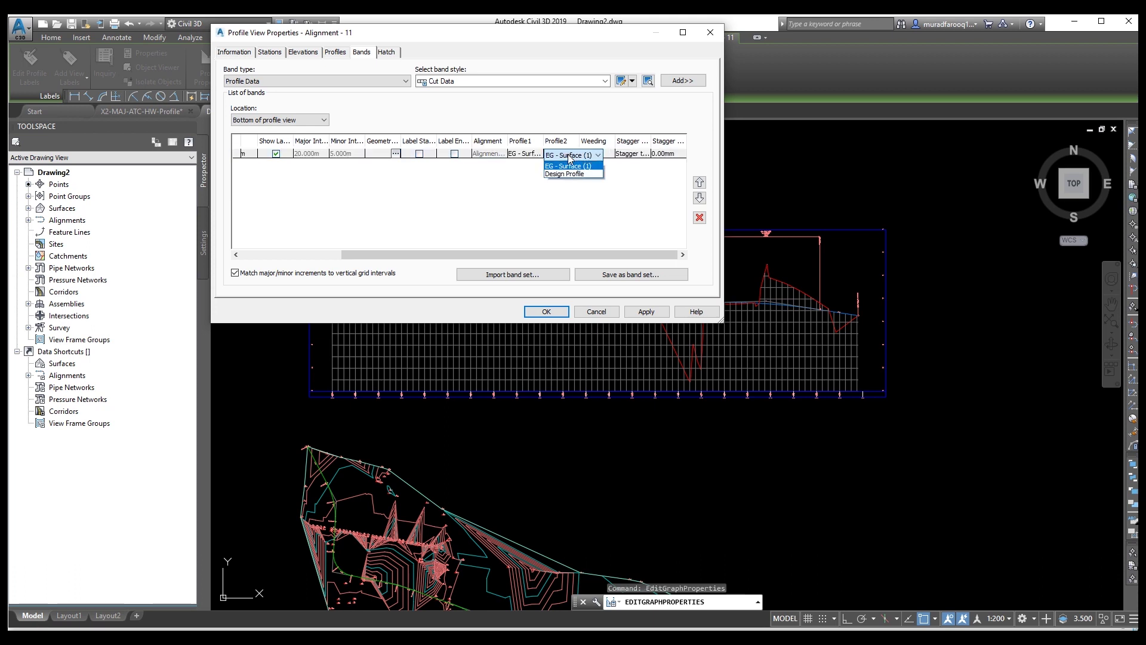
pyautogui.click(570, 175)
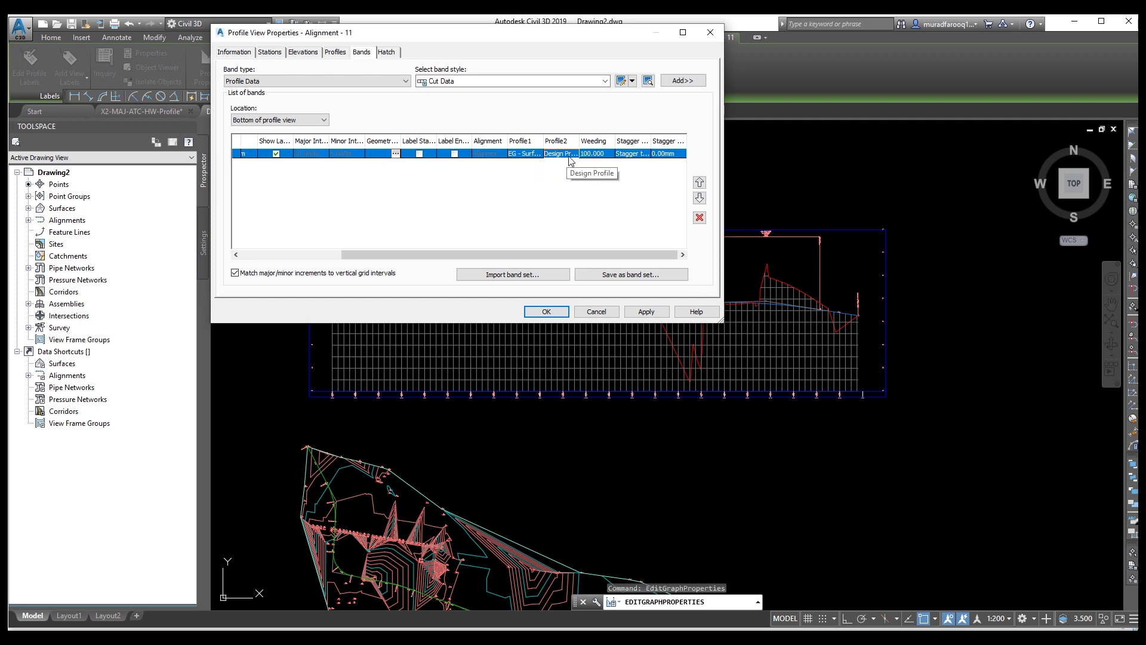
pyautogui.click(646, 312)
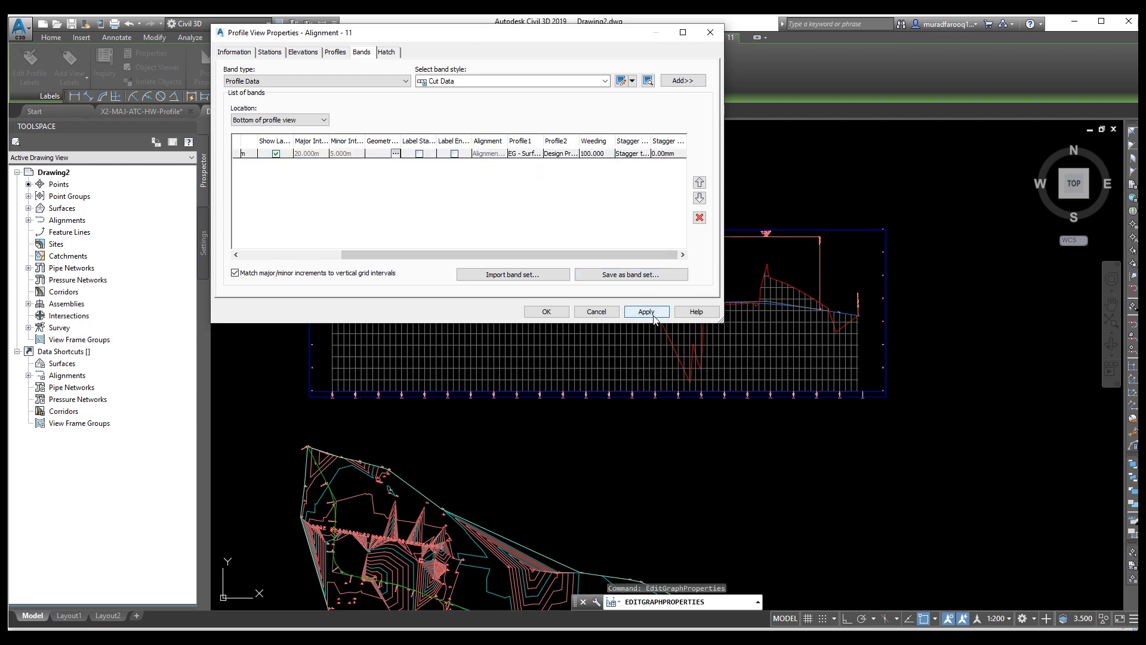
pyautogui.click(550, 311)
# Check the existing and design elevation labels in the profile view's data band around stations 0+220 to 0+280
pyautogui.scroll(5, 600, 391)
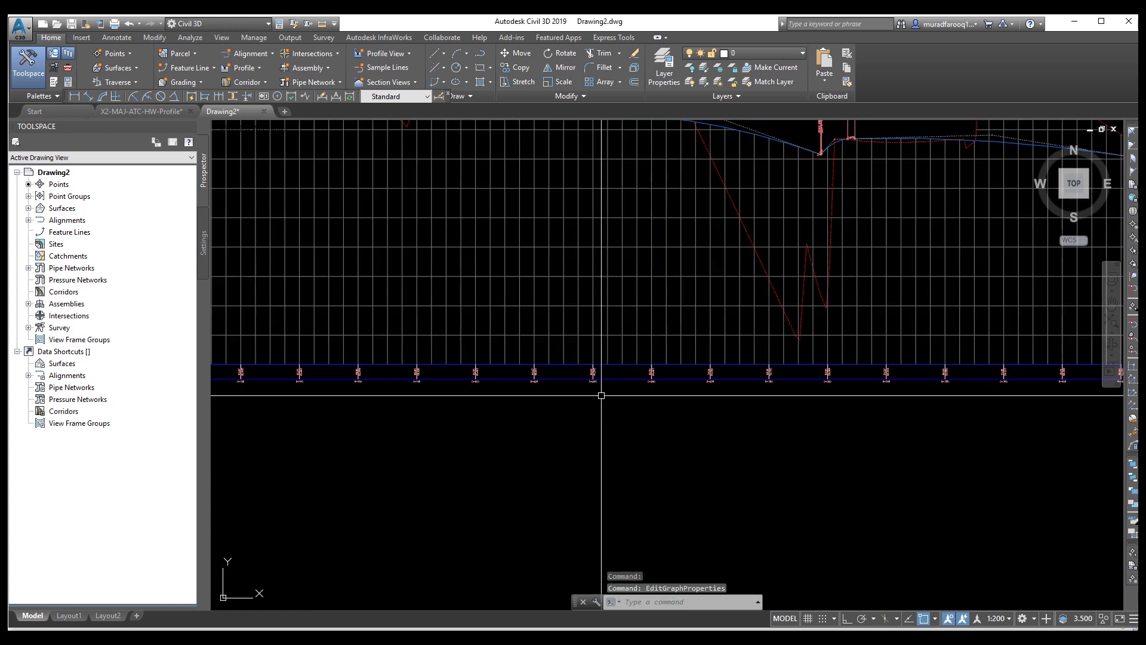
pyautogui.scroll(6, 600, 394)
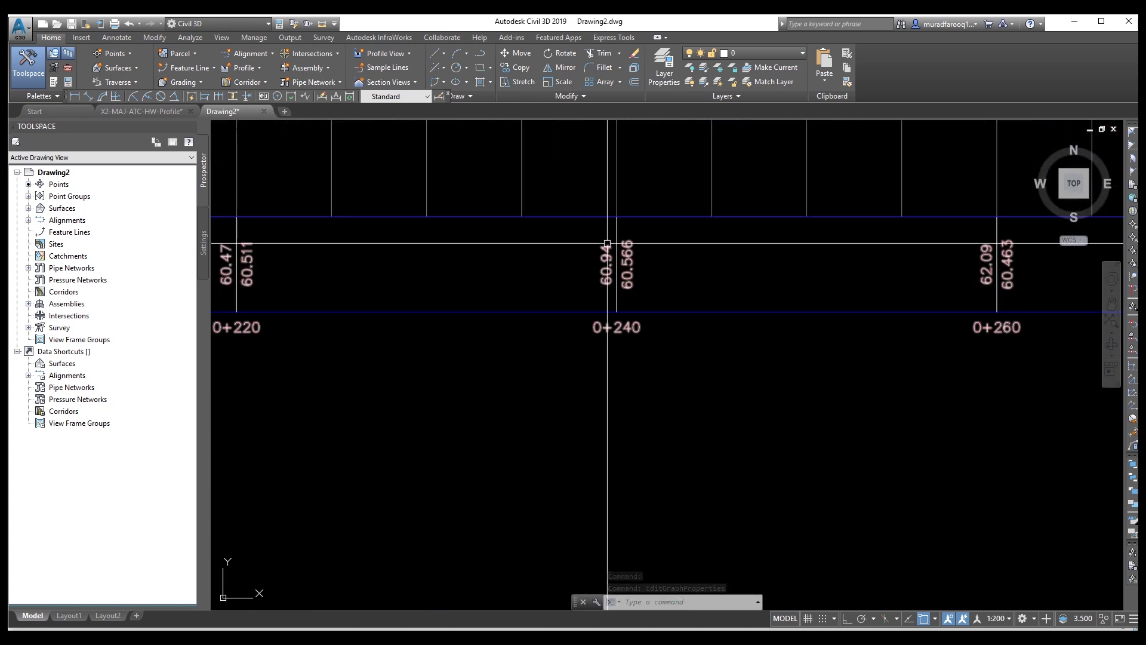
pyautogui.scroll(-2, 614, 255)
pyautogui.moveTo(806, 325); pyautogui.dragTo(412, 366, button='middle')
pyautogui.scroll(4, 648, 335)
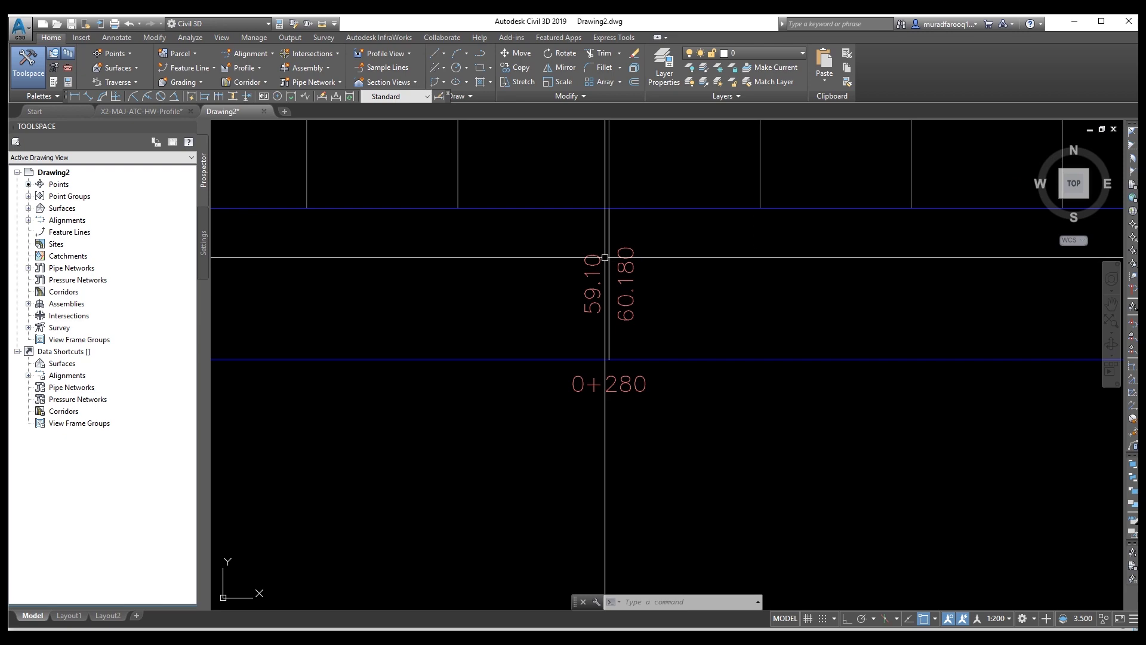
pyautogui.scroll(-5, 624, 243)
pyautogui.scroll(-4, 629, 245)
pyautogui.moveTo(627, 238); pyautogui.dragTo(619, 294, button='middle')
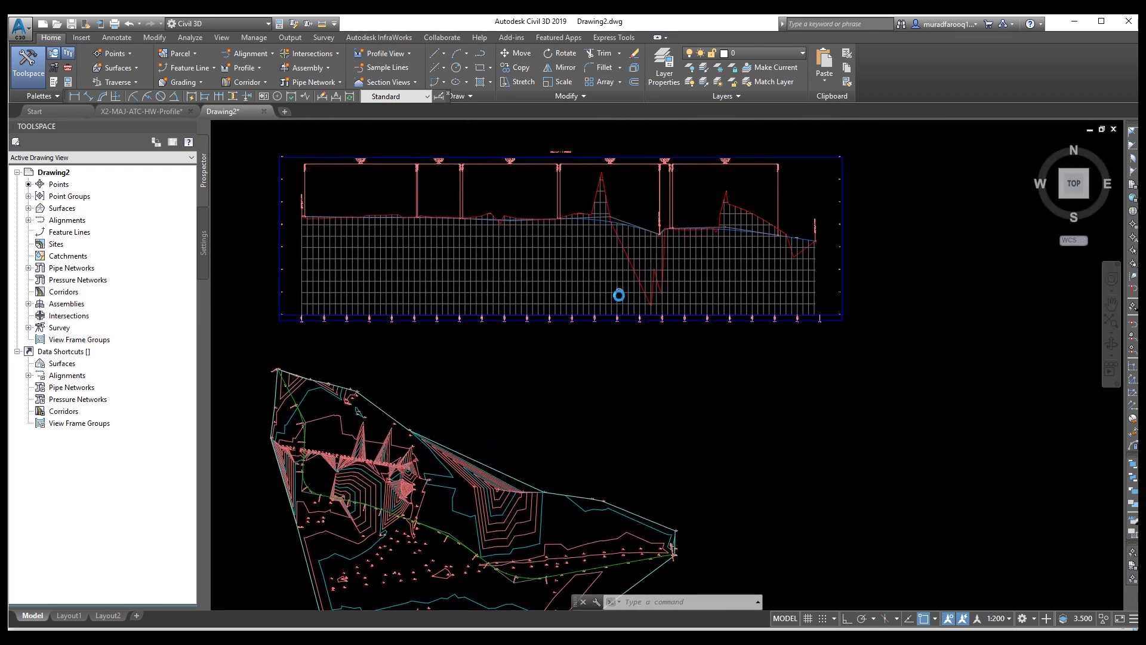
pyautogui.scroll(4, 440, 332)
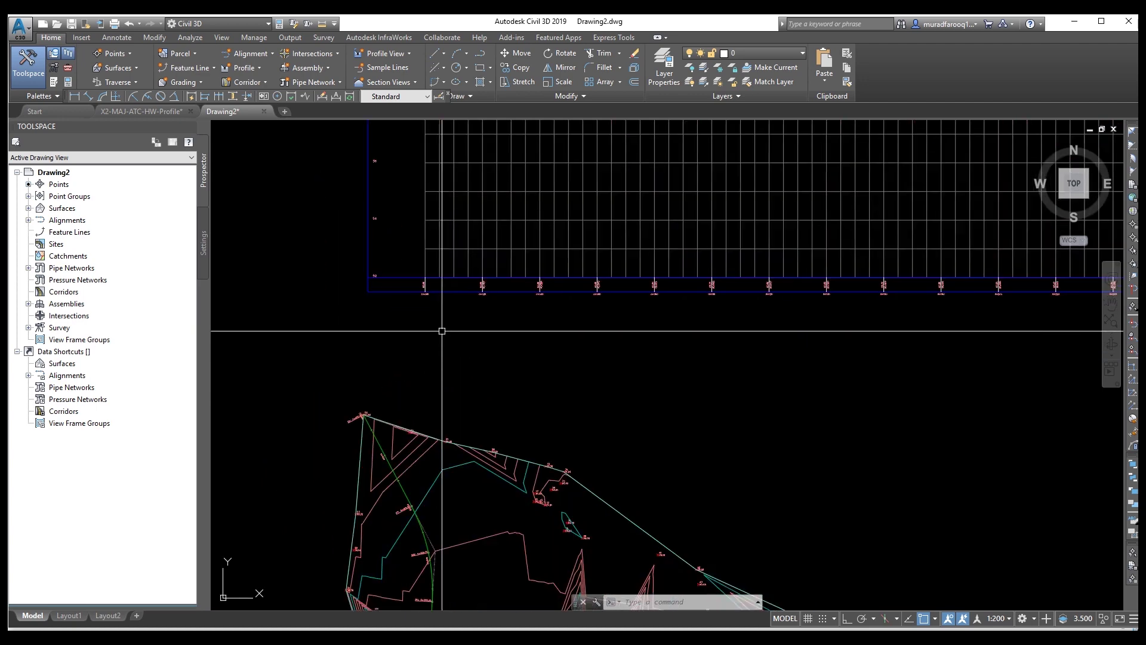
pyautogui.scroll(-8, 363, 371)
# Shift the design profile upward above most of the existing ground line in the profile view and try to save the drawing
pyautogui.scroll(5, 363, 371)
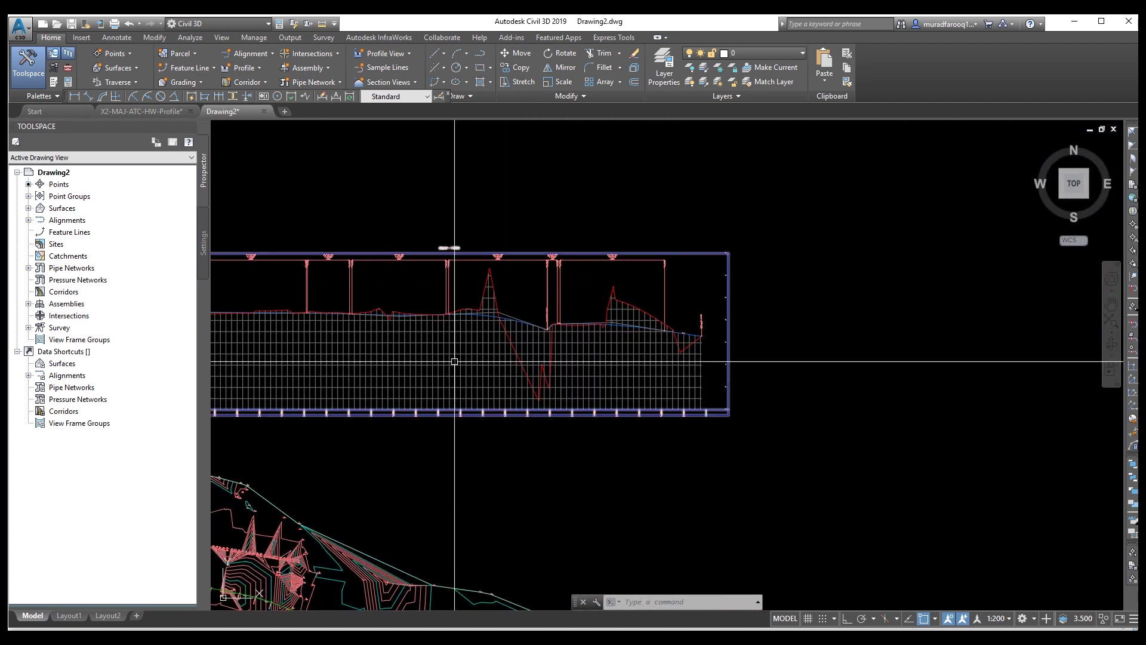
pyautogui.scroll(5, 499, 399)
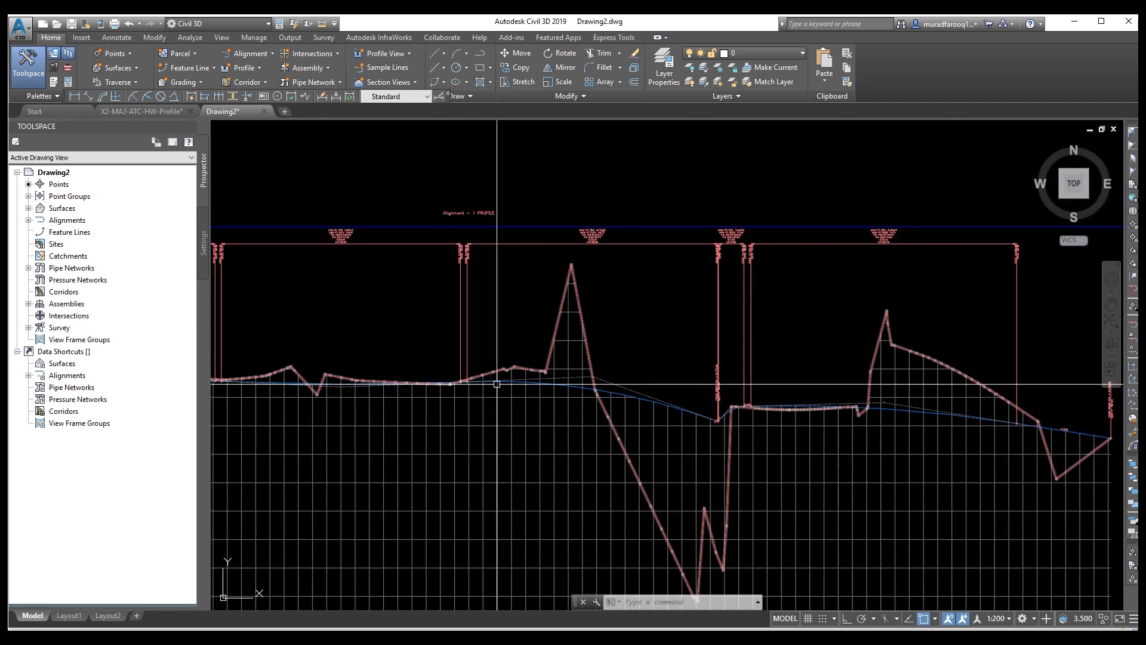
pyautogui.scroll(-2, 665, 387)
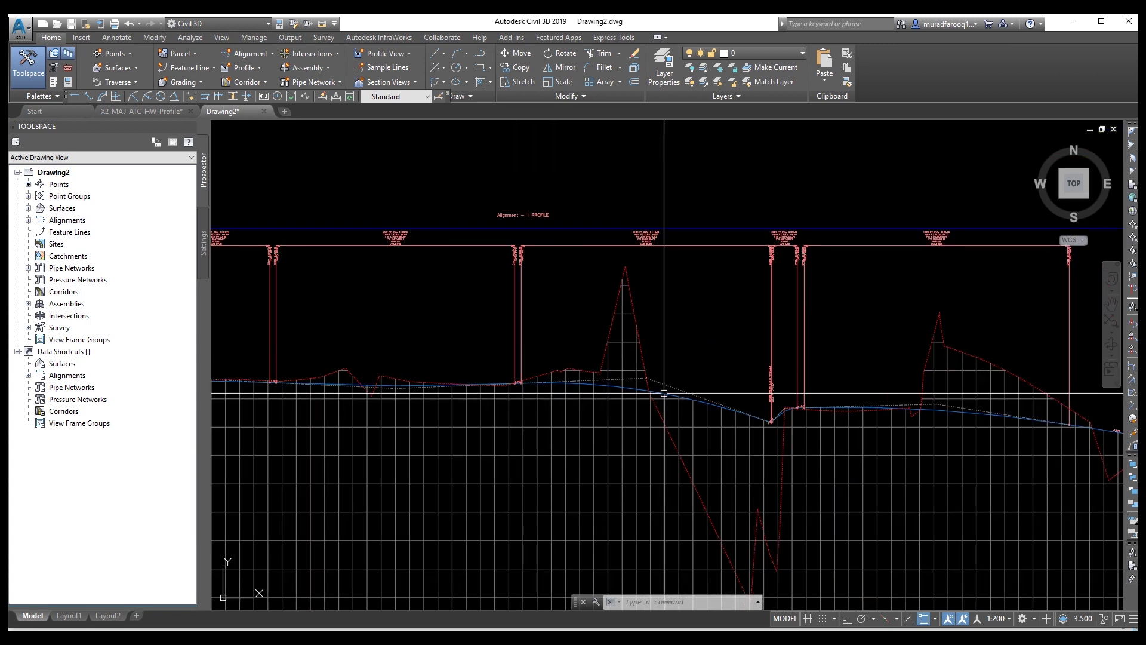
pyautogui.scroll(-2, 664, 393)
pyautogui.scroll(2, 656, 395)
pyautogui.click(669, 393)
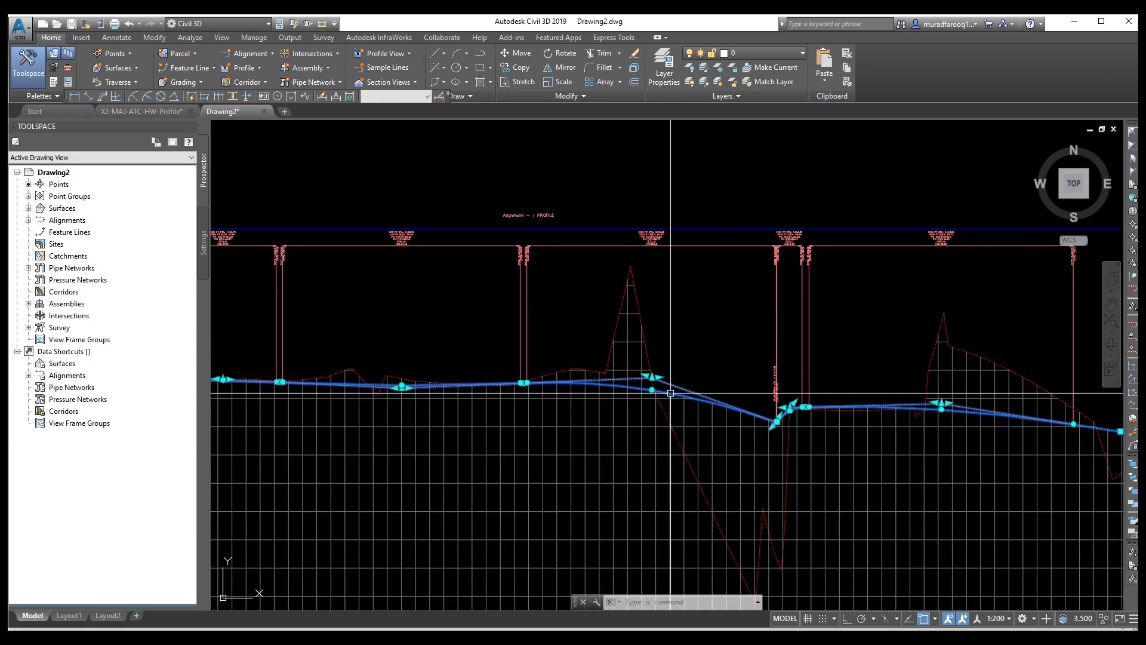
pyautogui.hotkey('ctrl', 's')
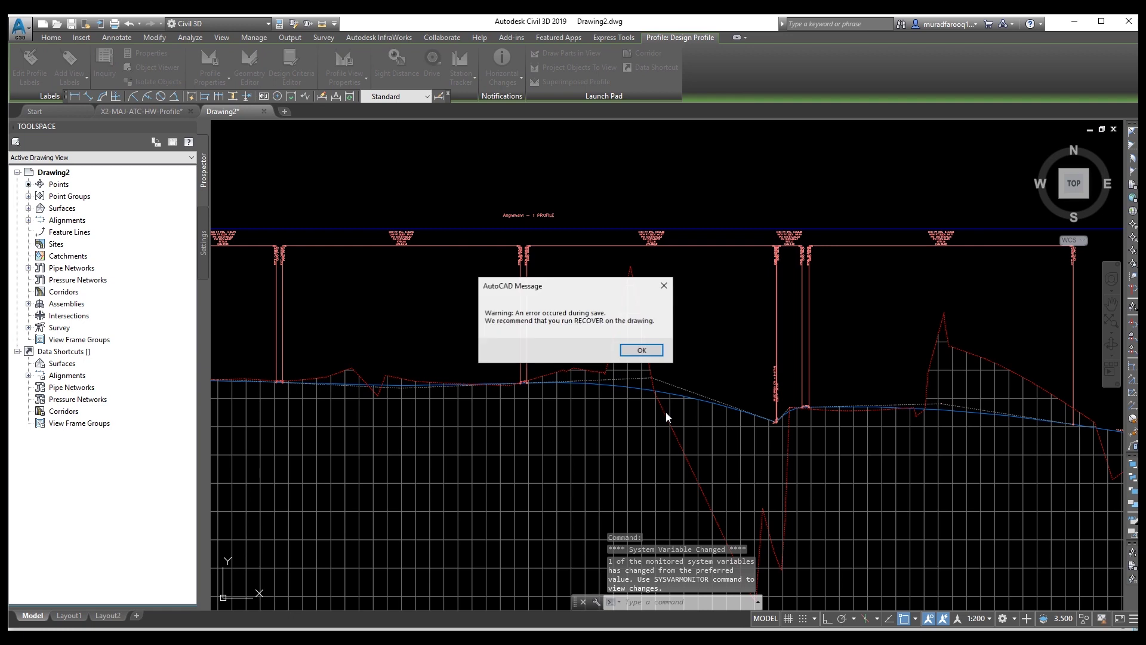
pyautogui.click(641, 351)
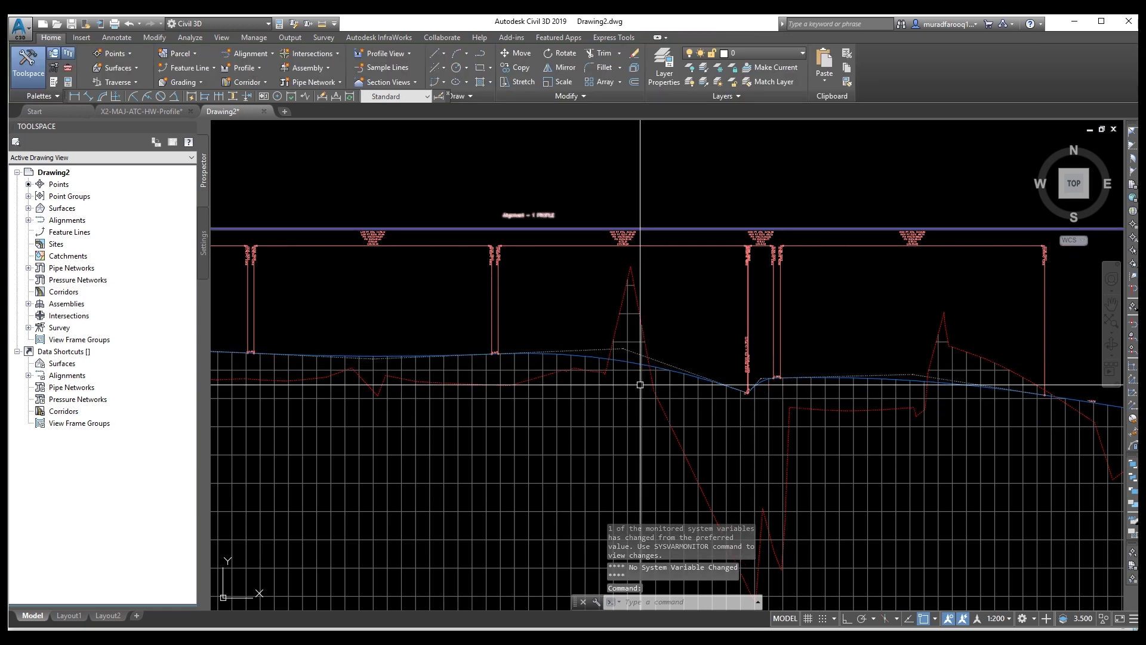
pyautogui.click(636, 364)
pyautogui.hotkey('ctrl', 's')
pyautogui.click(642, 350)
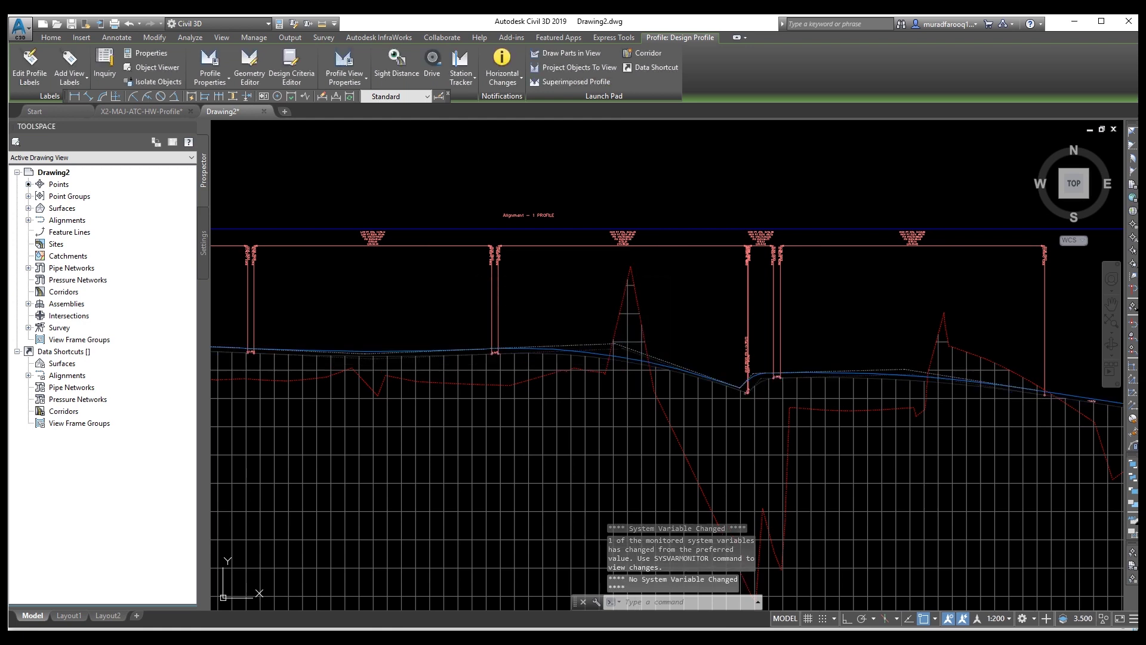
pyautogui.click(624, 358)
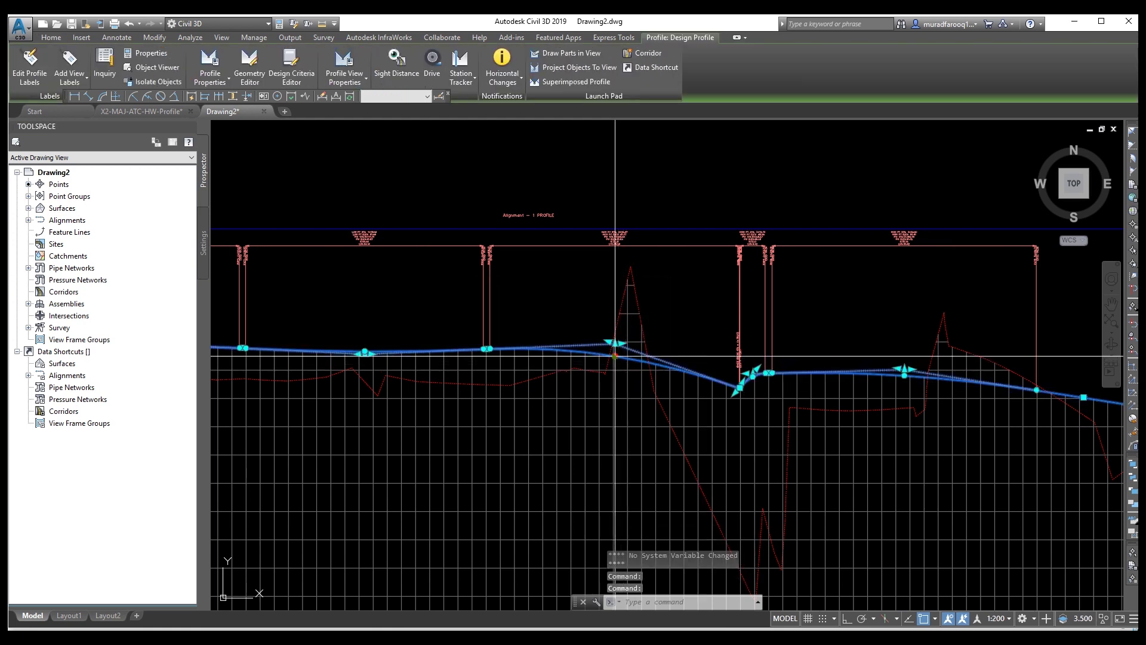
pyautogui.click(614, 356)
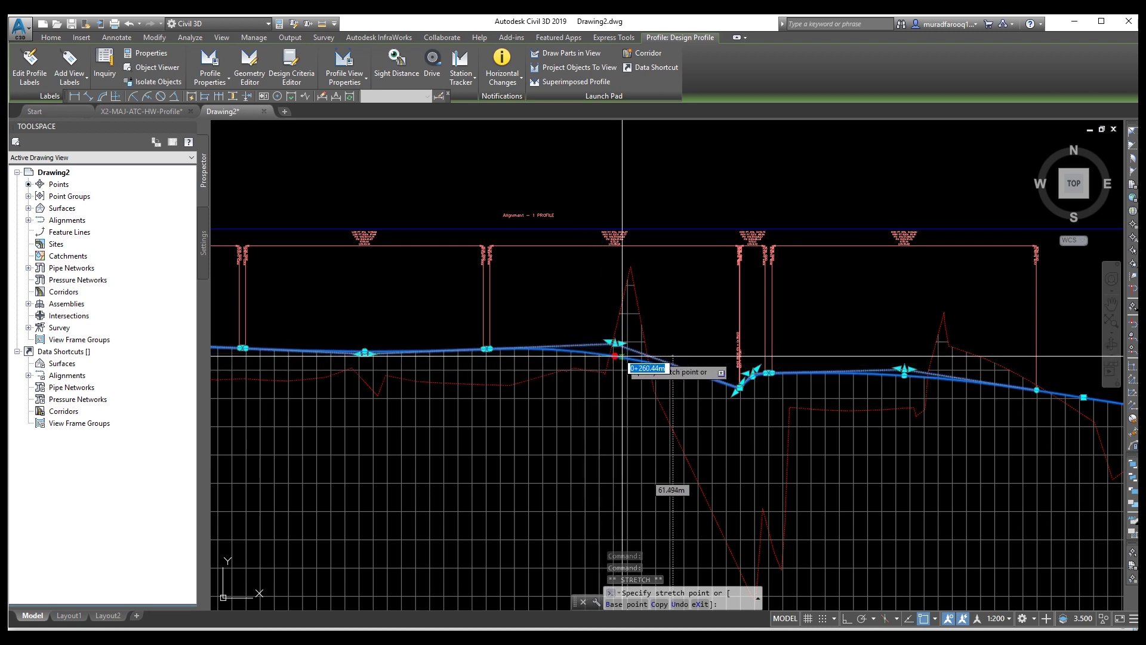
pyautogui.press('Escape')
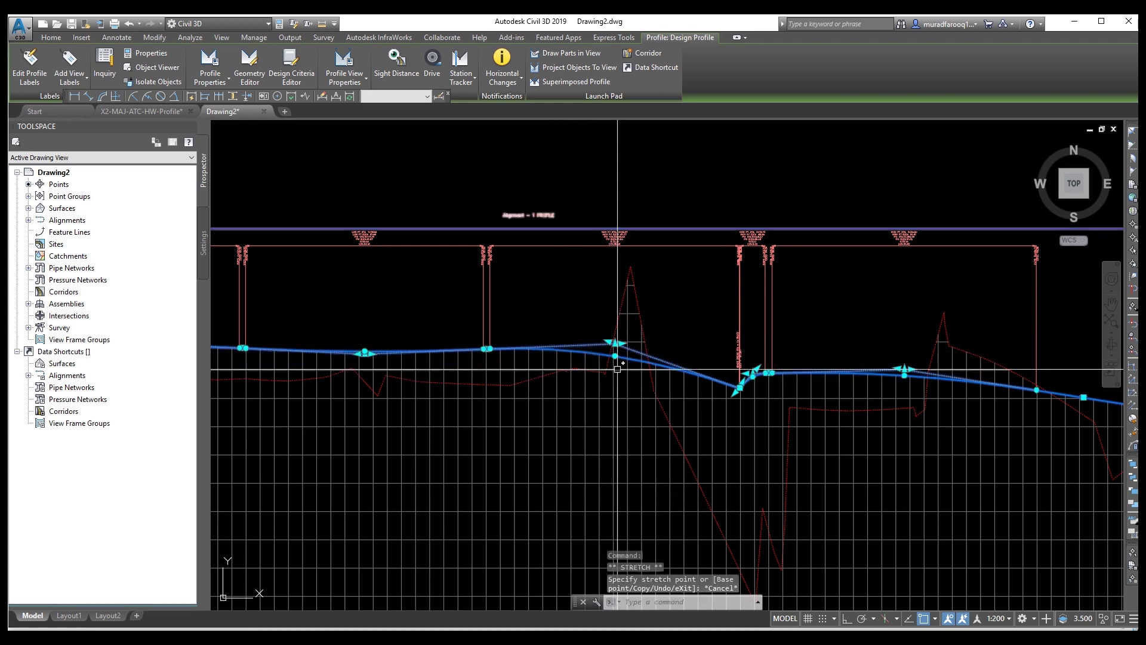
pyautogui.scroll(-2, 498, 299)
pyautogui.press('Escape')
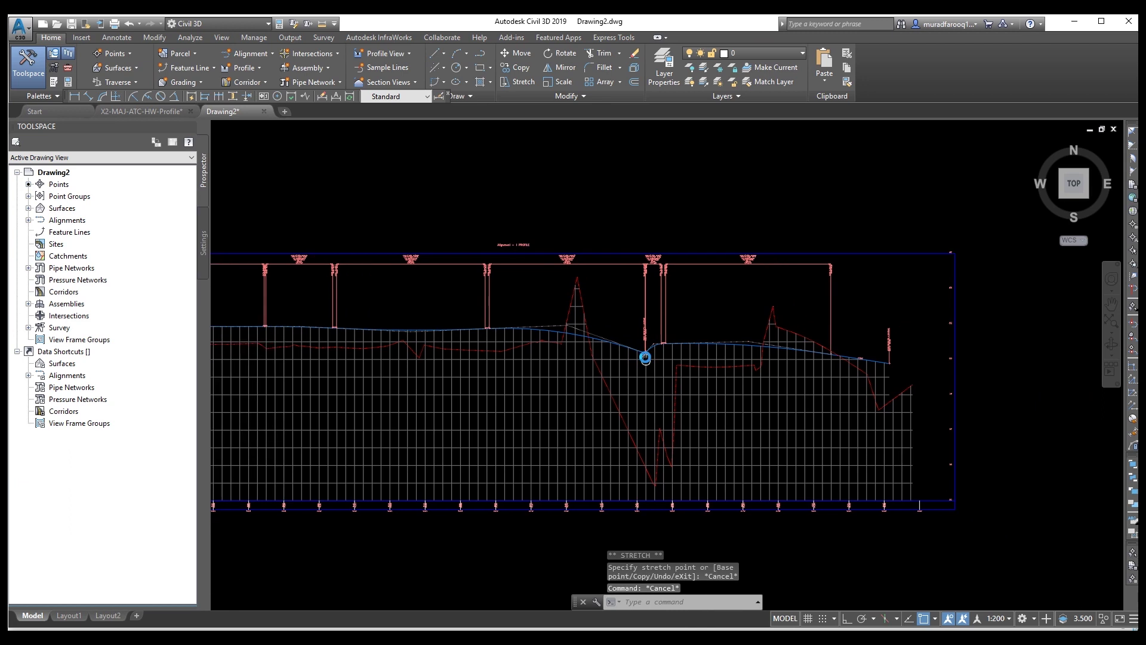
# Show the layout parameters of the sag PVI near station 0+185 and review its low point, curve radius and K value
pyautogui.moveTo(648, 353); pyautogui.dragTo(687, 332, button='middle')
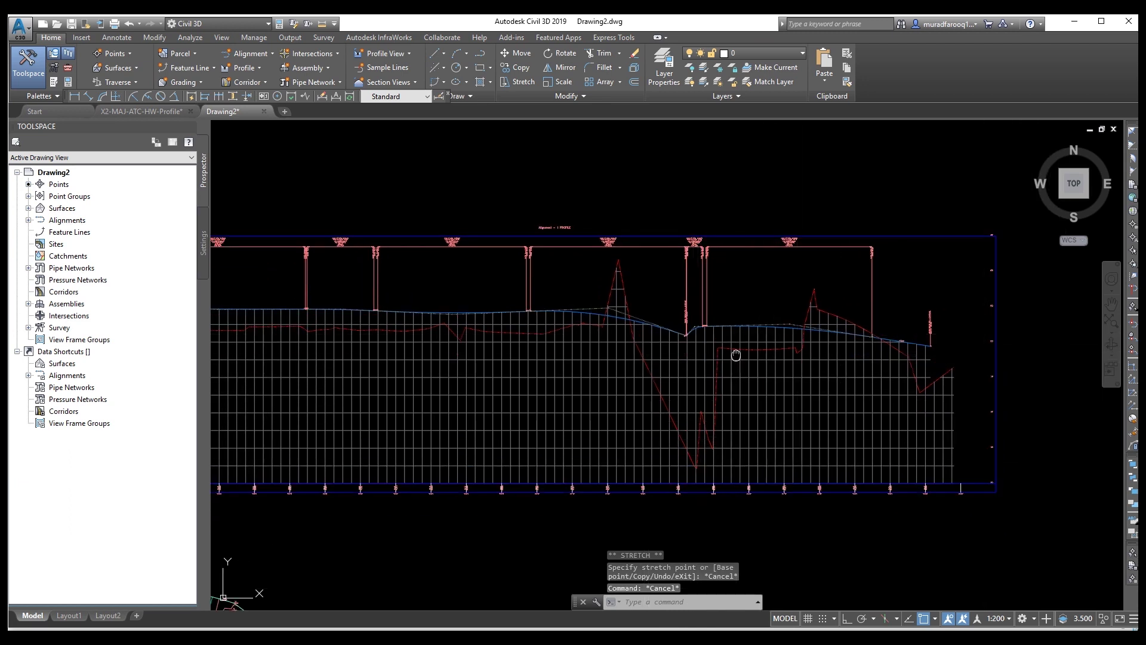
pyautogui.moveTo(800, 374); pyautogui.dragTo(791, 376, button='middle')
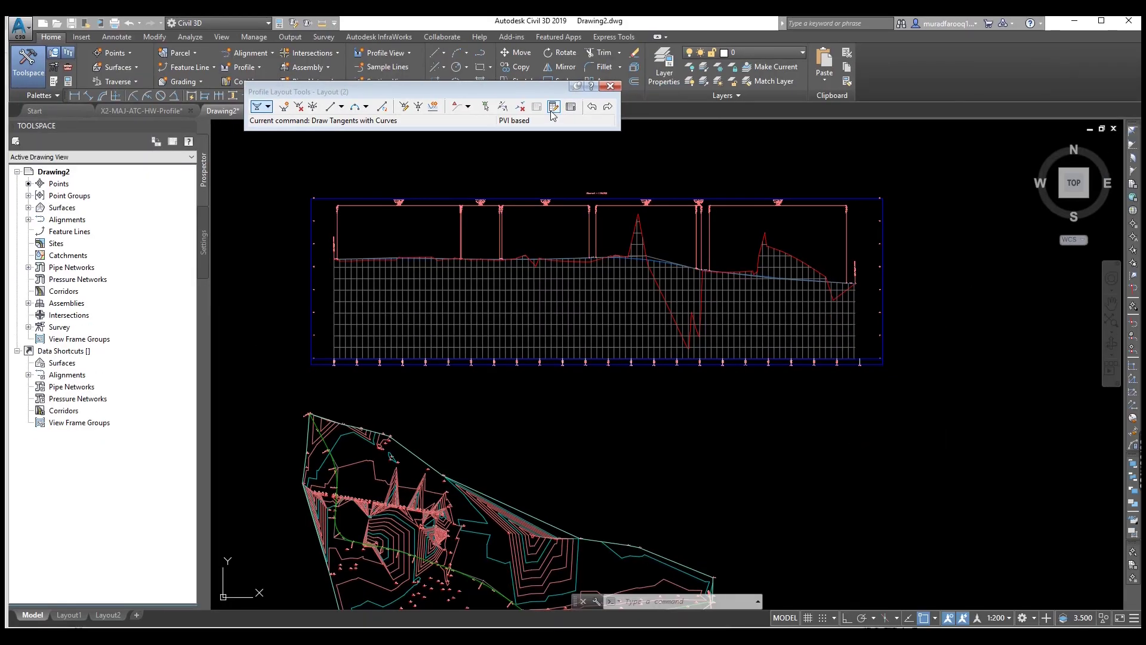
pyautogui.click(554, 111)
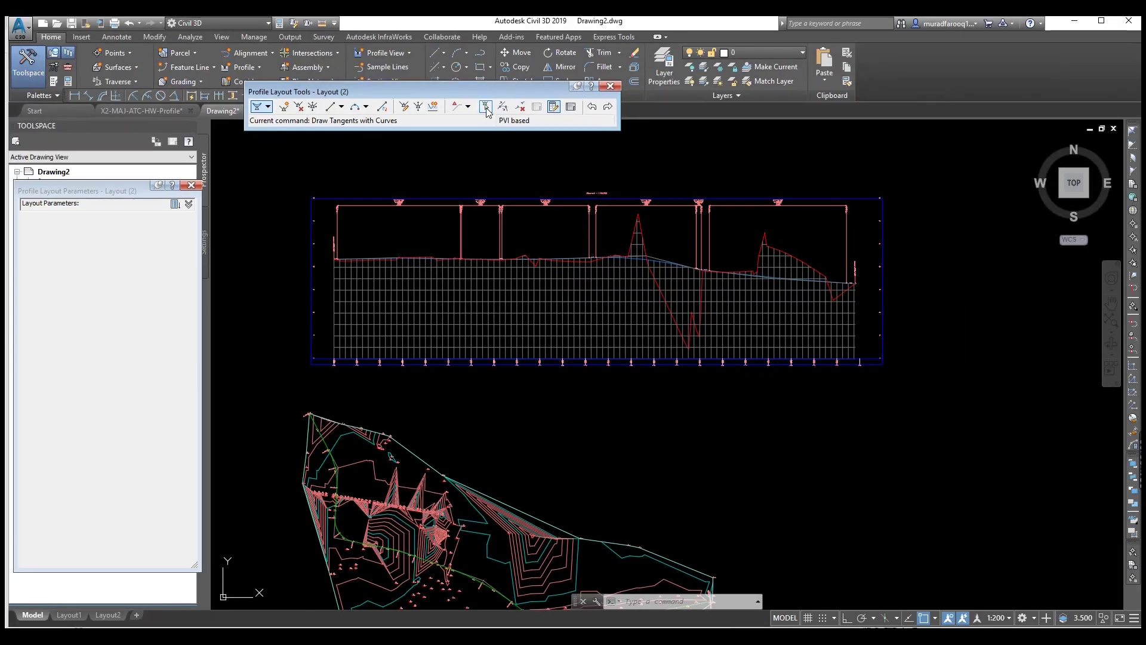
pyautogui.click(486, 108)
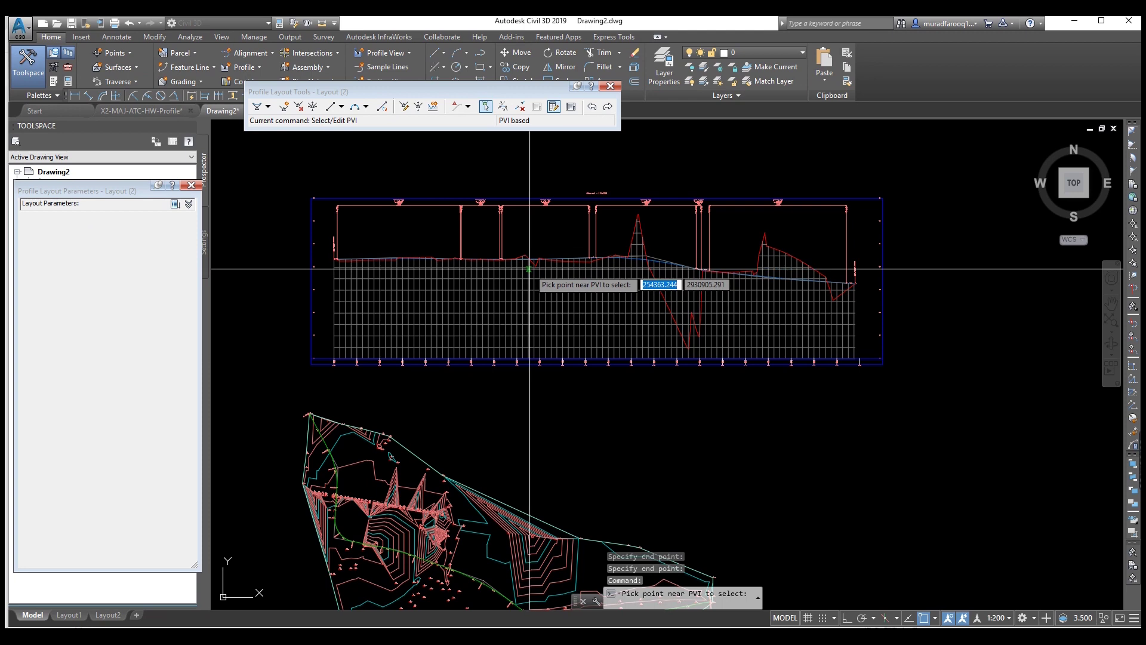
pyautogui.scroll(2, 530, 270)
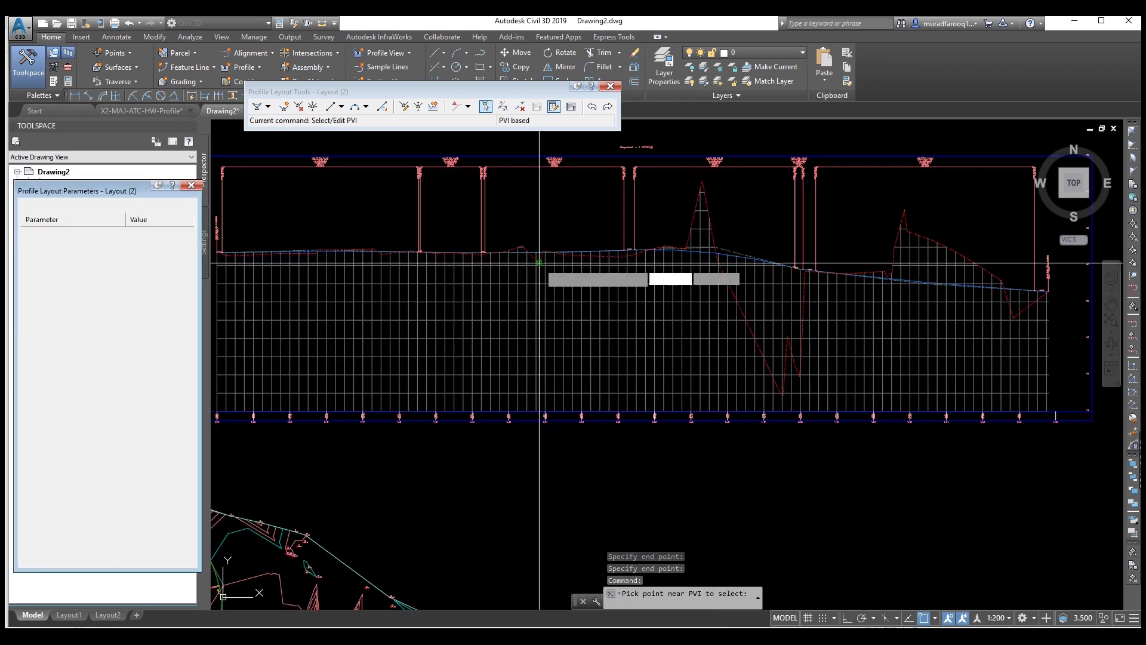
pyautogui.click(539, 263)
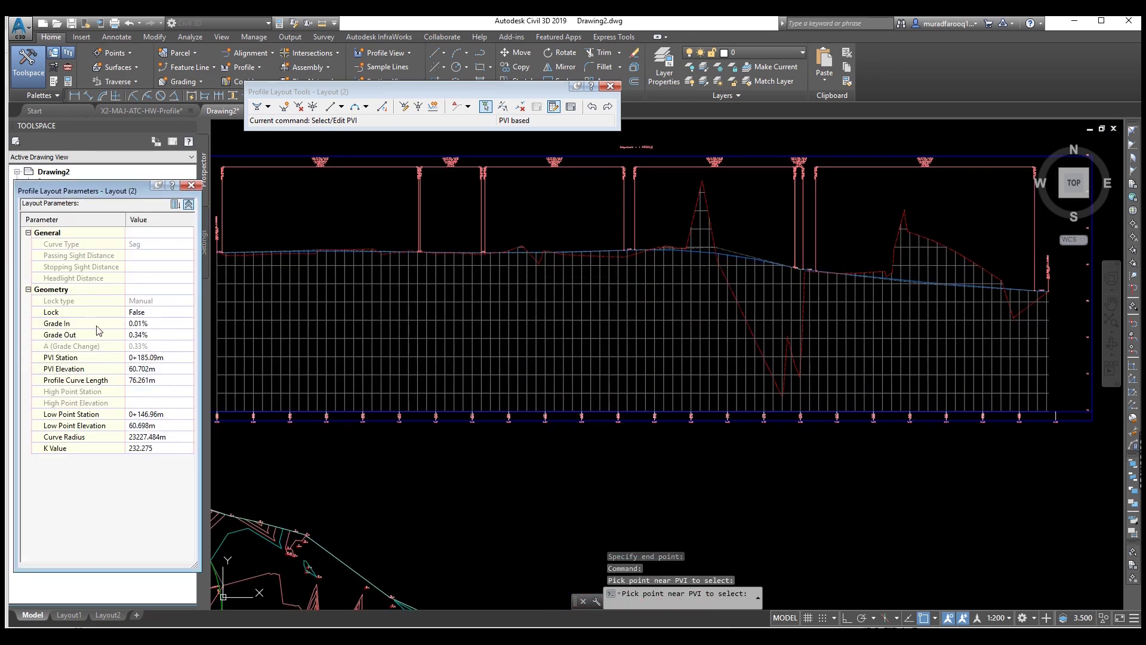
pyautogui.click(152, 418)
pyautogui.click(152, 425)
pyautogui.click(153, 437)
pyautogui.click(153, 447)
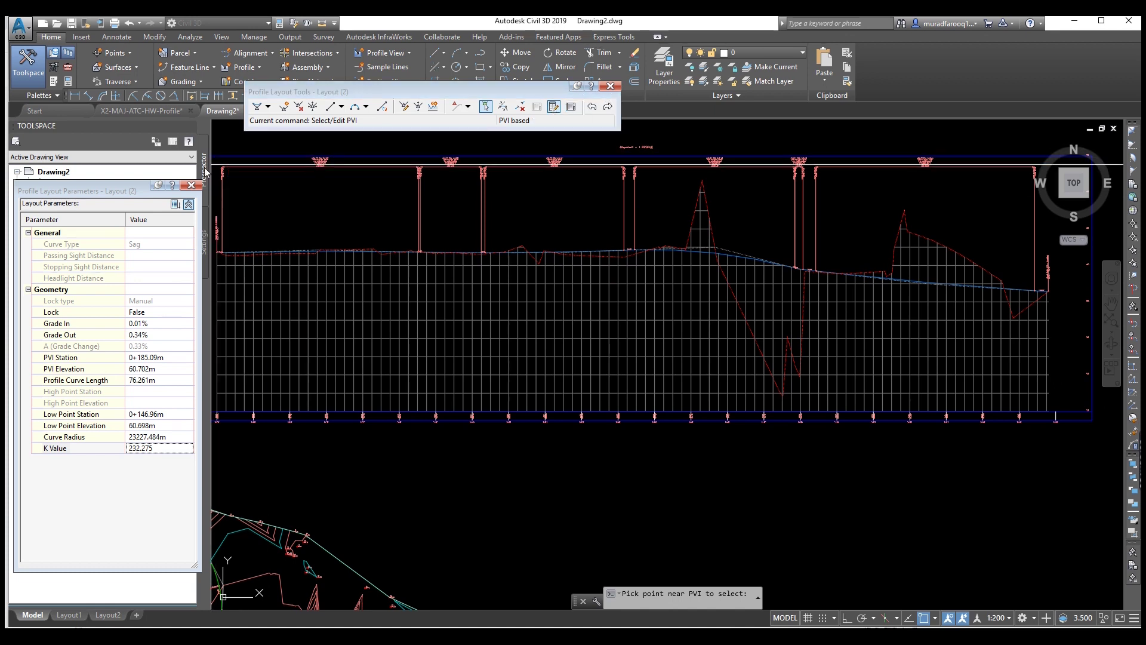
# Close the layout parameters, review all PVIs of the Layout (2) profile in the grid view, and close the table
pyautogui.click(554, 106)
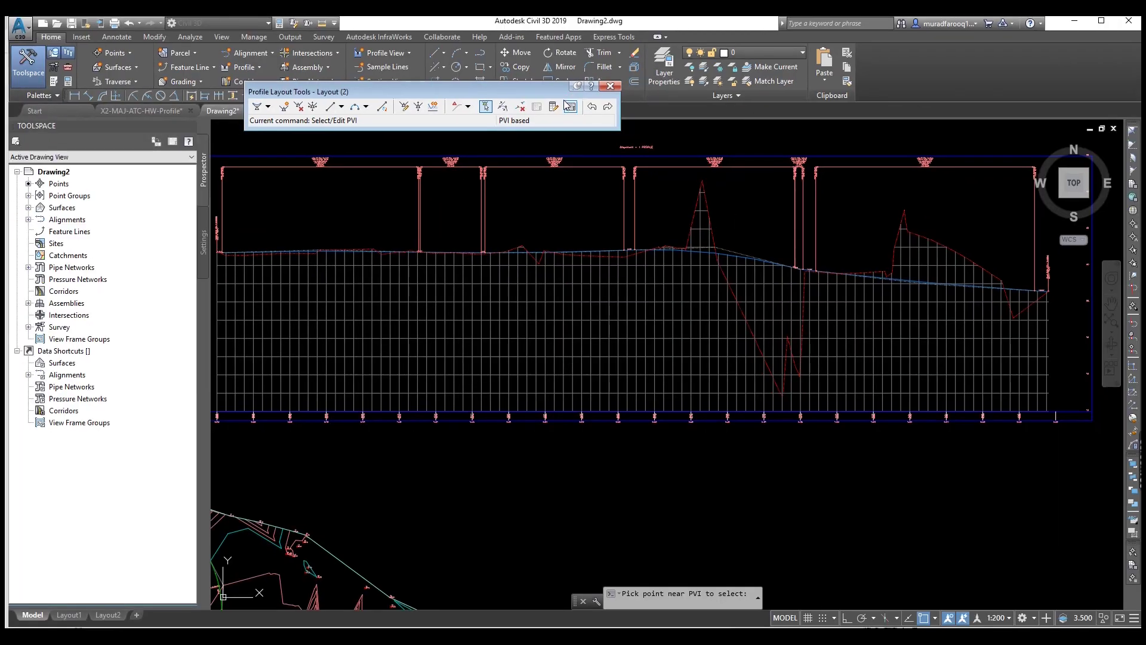
pyautogui.click(571, 107)
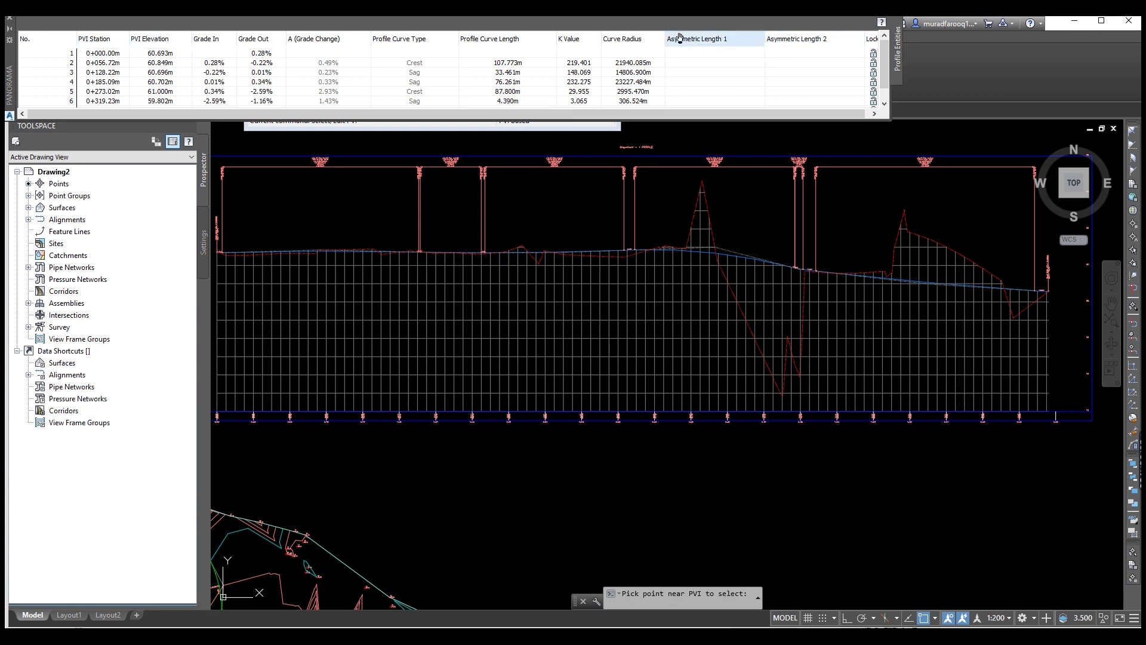
pyautogui.press('Escape')
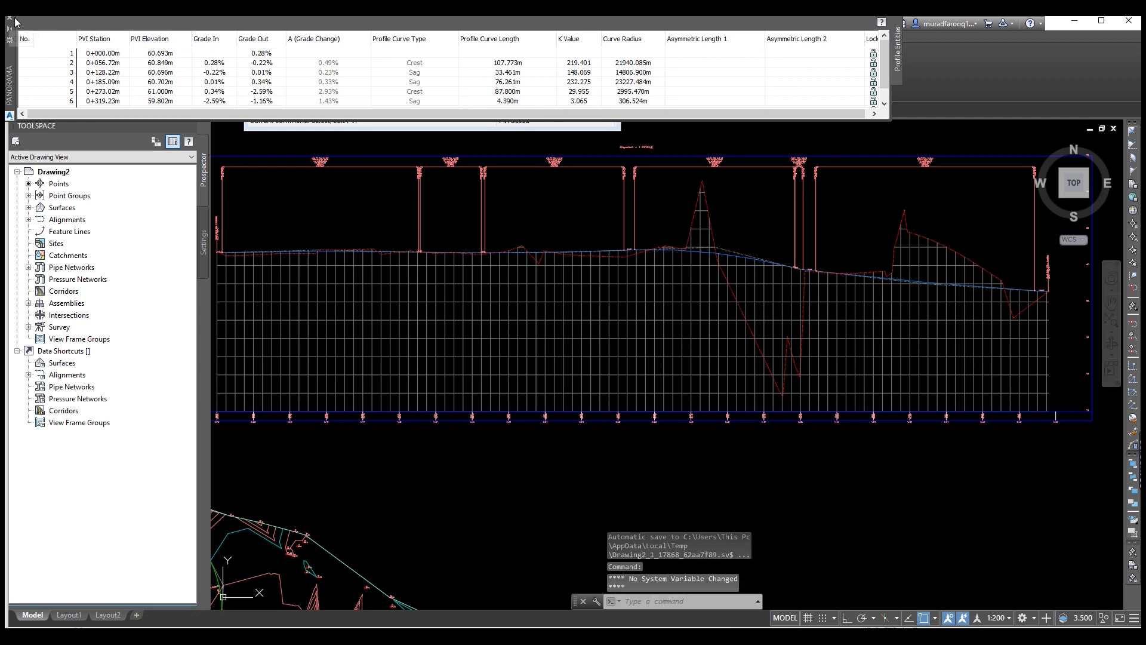
pyautogui.click(10, 22)
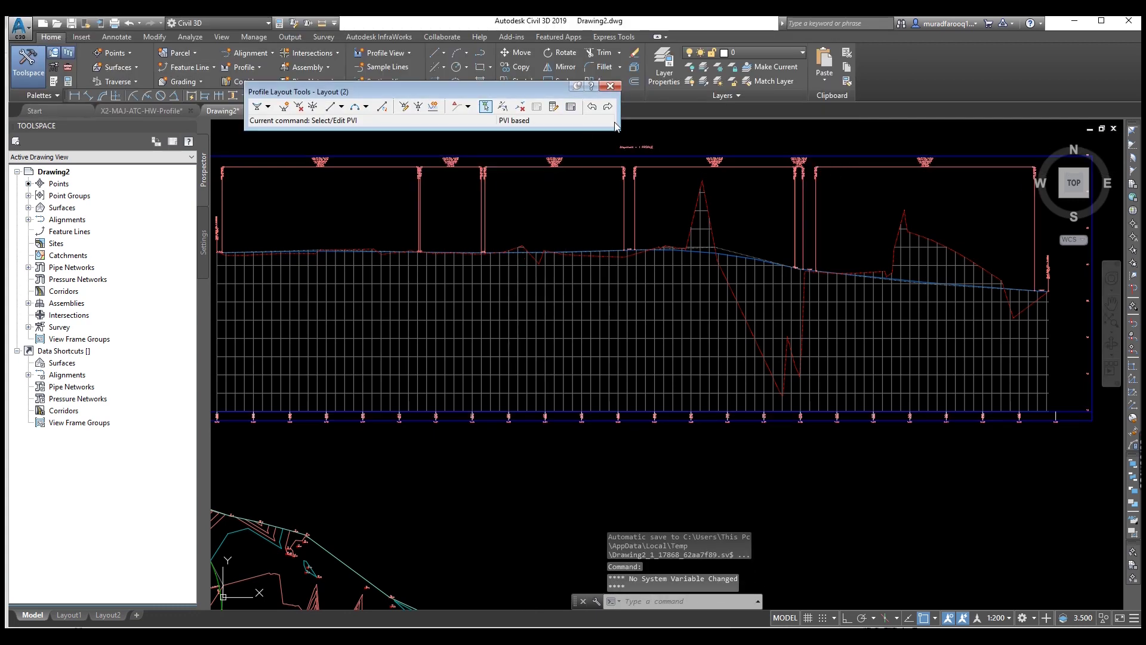
pyautogui.scroll(-2, 683, 249)
pyautogui.moveTo(683, 249); pyautogui.dragTo(672, 262, button='middle')
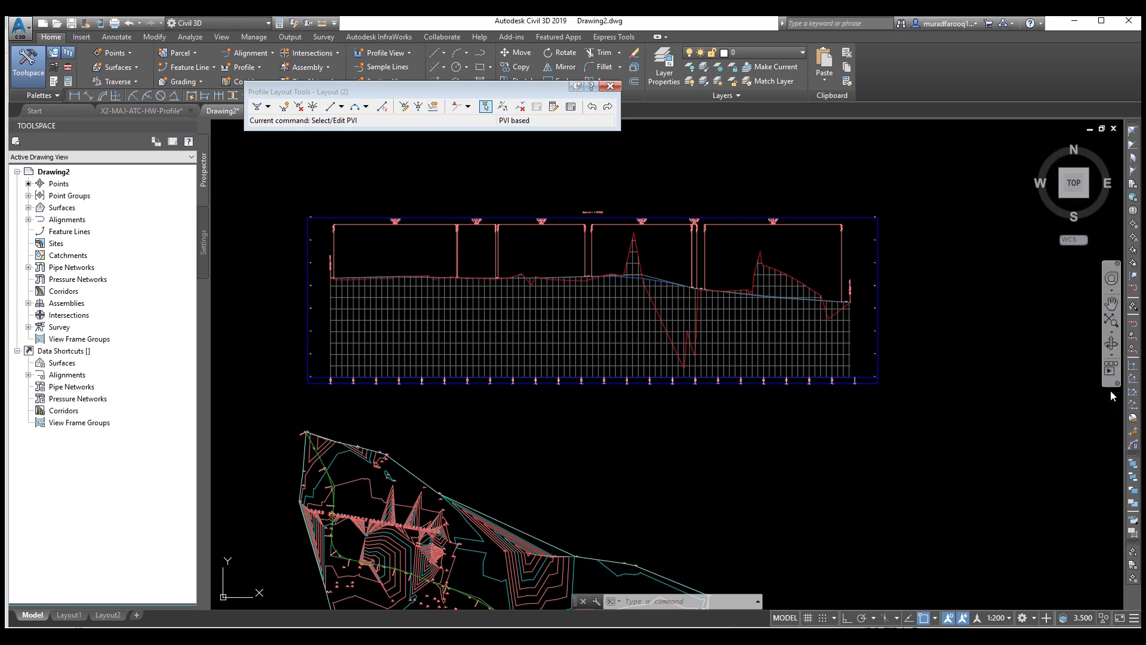
pyautogui.press('Escape')
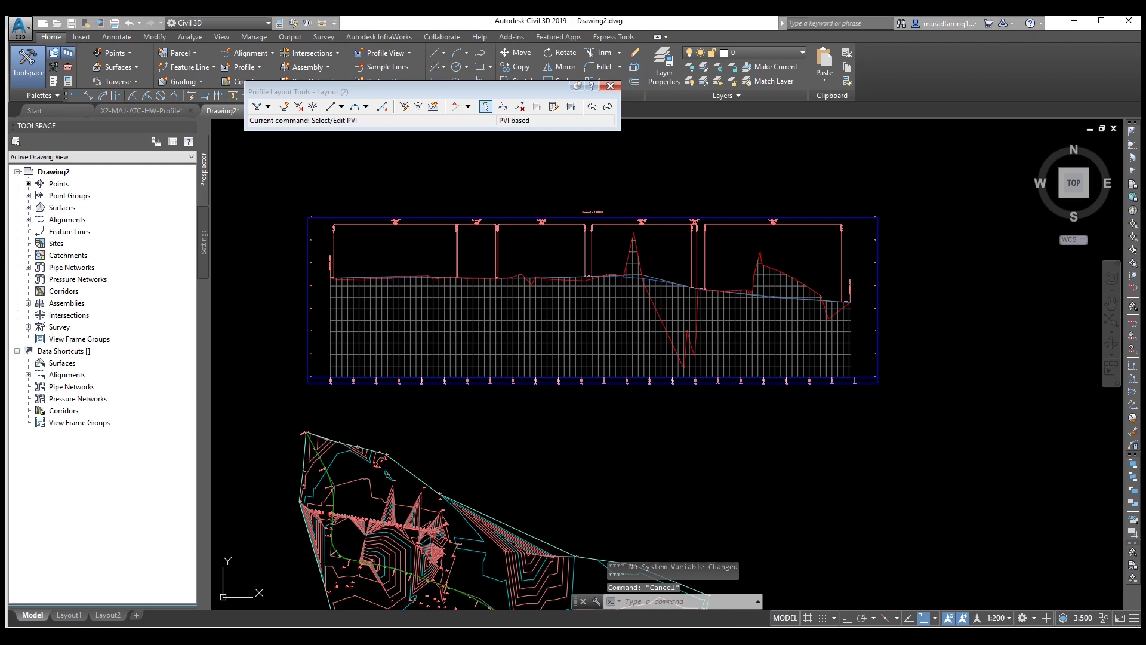